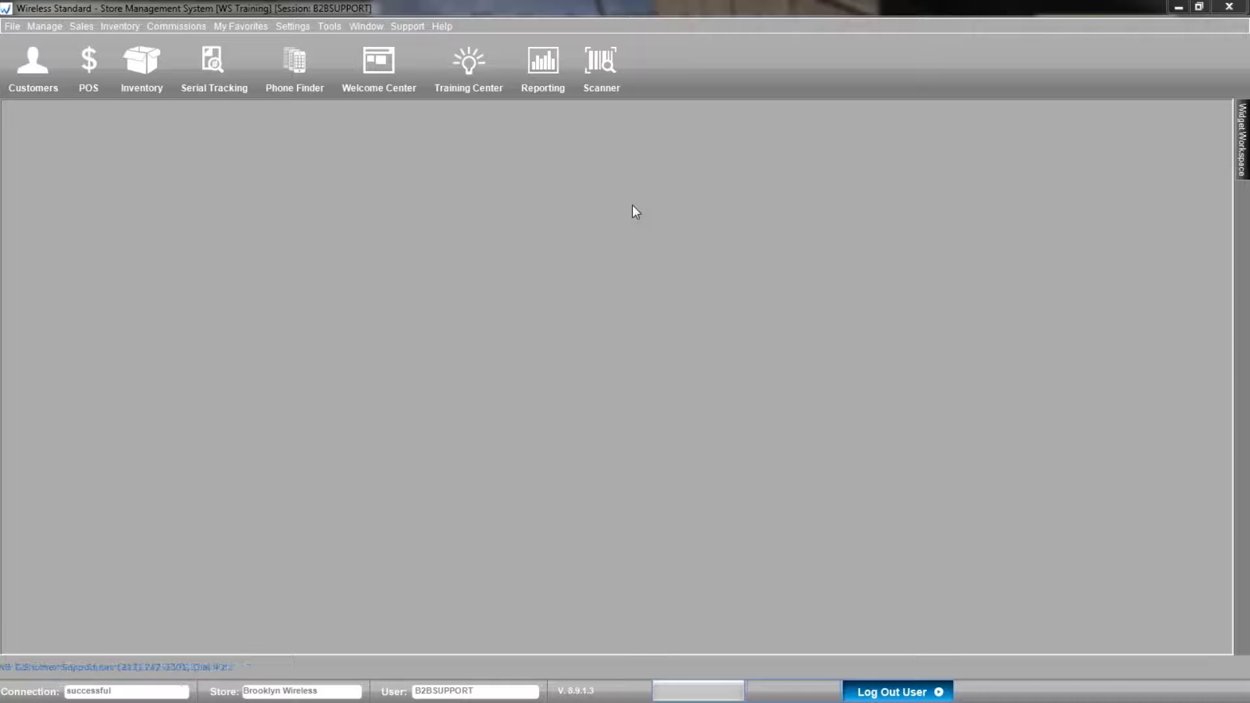
Open Reporting and copy the Reports window's web address from its address bar.
{"action": "left_click", "coordinate": [535, 65]}
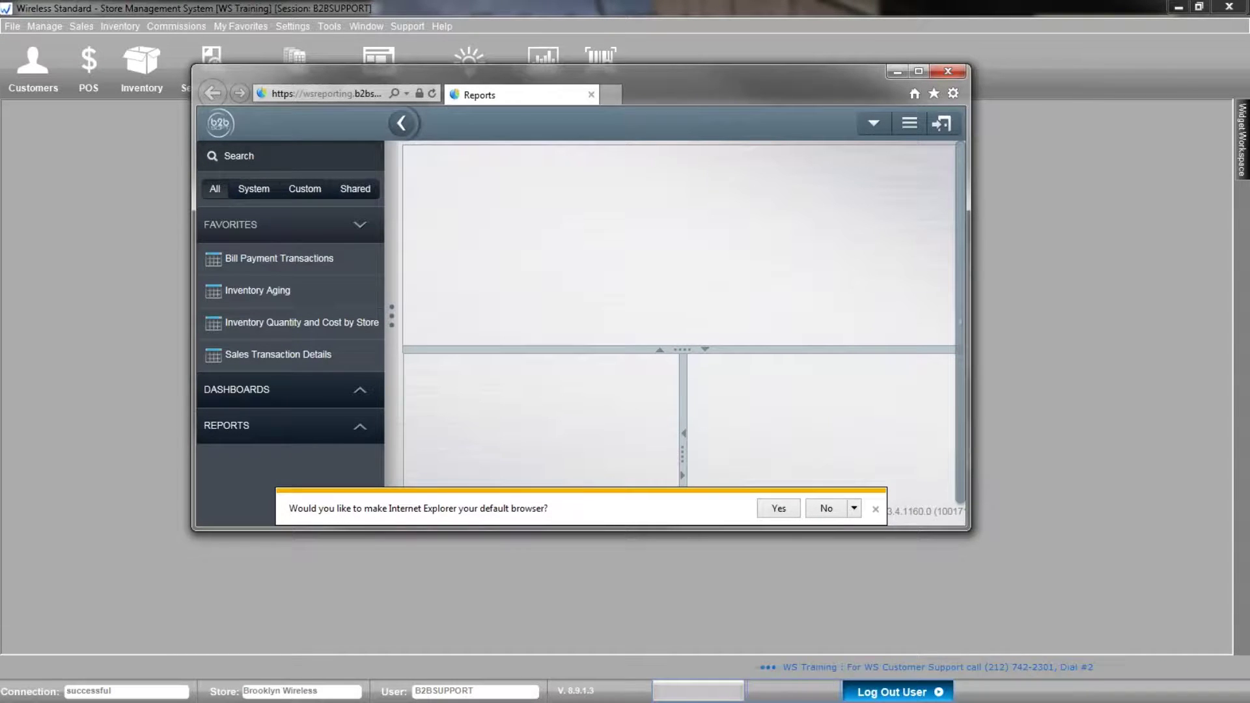
{"action": "left_click", "coordinate": [328, 96]}
{"action": "right_click", "coordinate": [325, 92]}
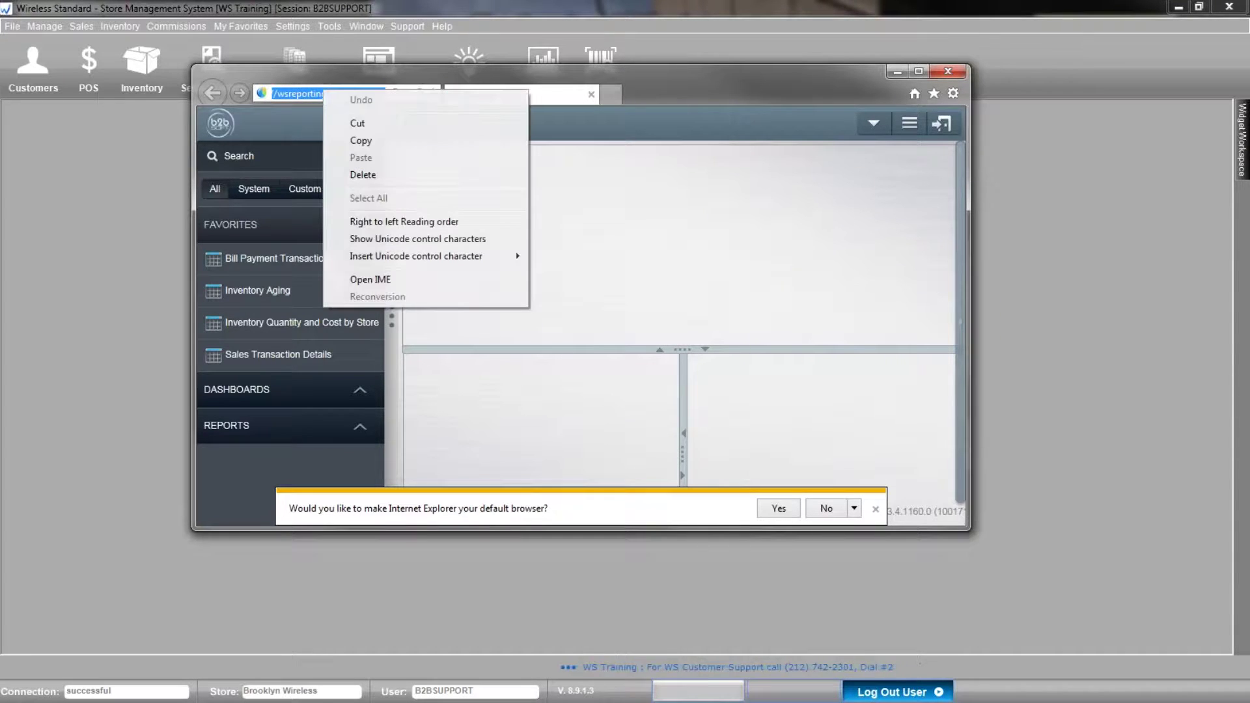
{"action": "left_click", "coordinate": [361, 140]}
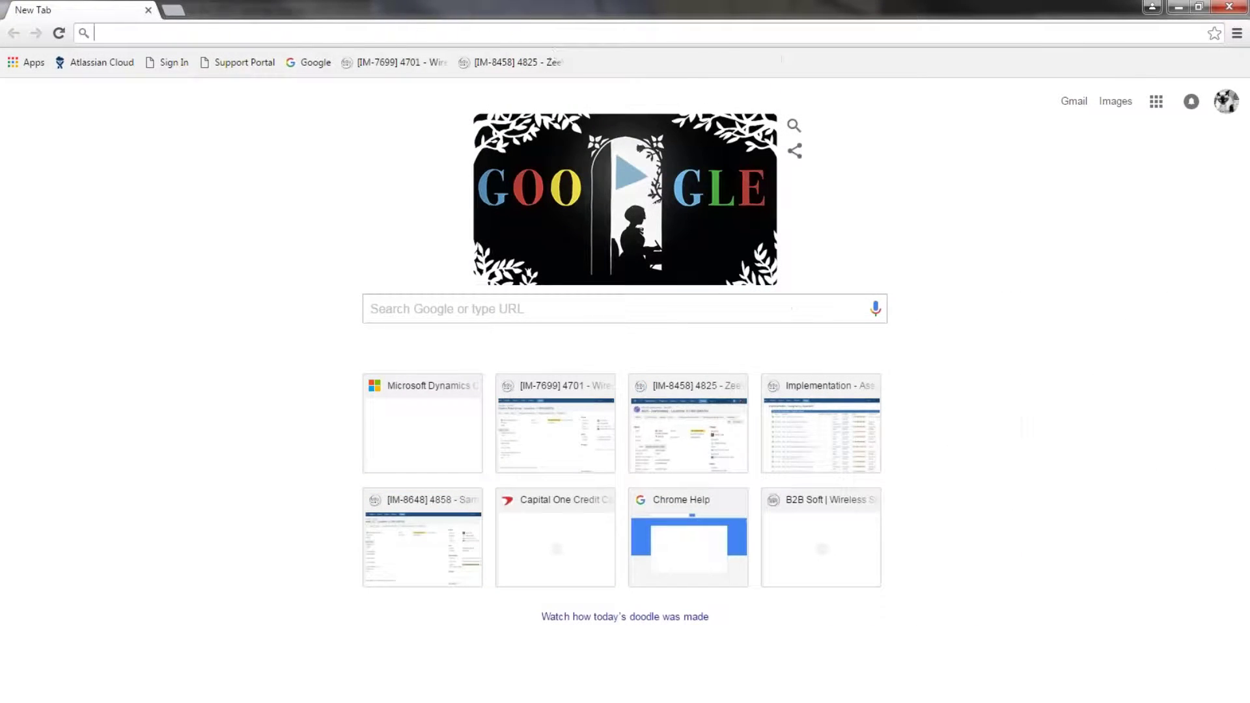
Paste the copied reporting address into a new Chrome tab to load wsreporting.b2bsoft.com.
{"action": "right_click", "coordinate": [557, 32]}
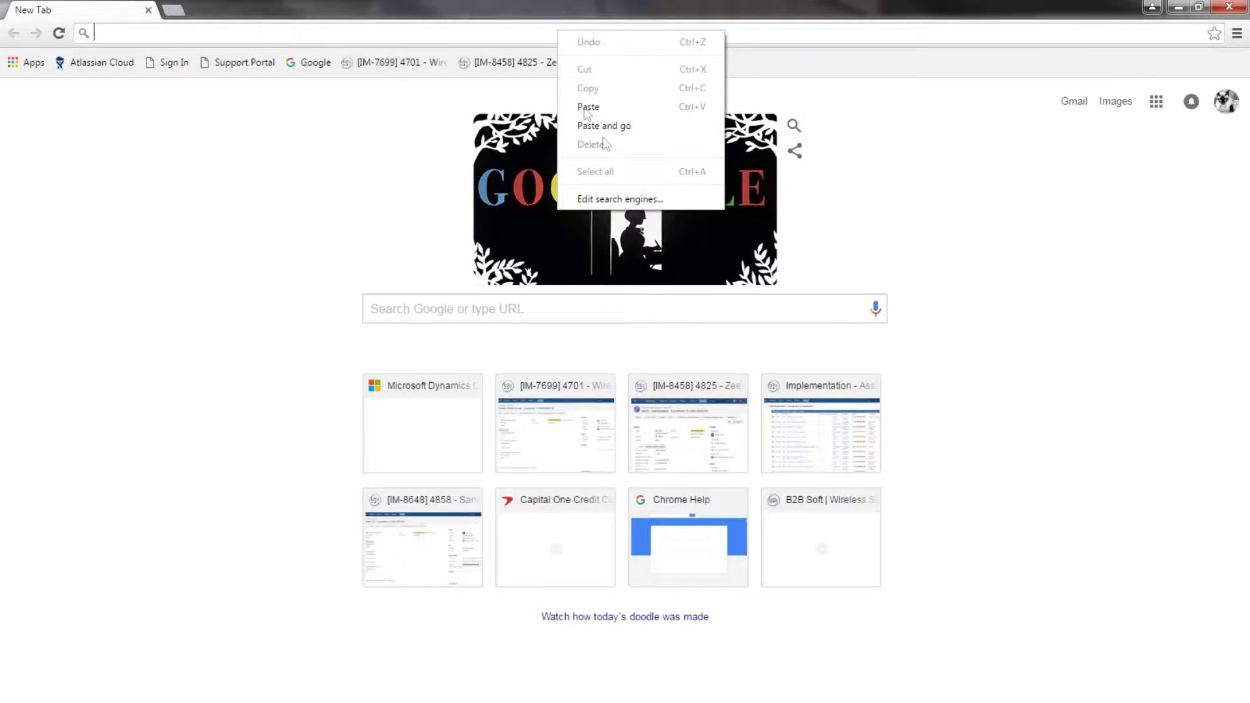
{"action": "left_click", "coordinate": [608, 112]}
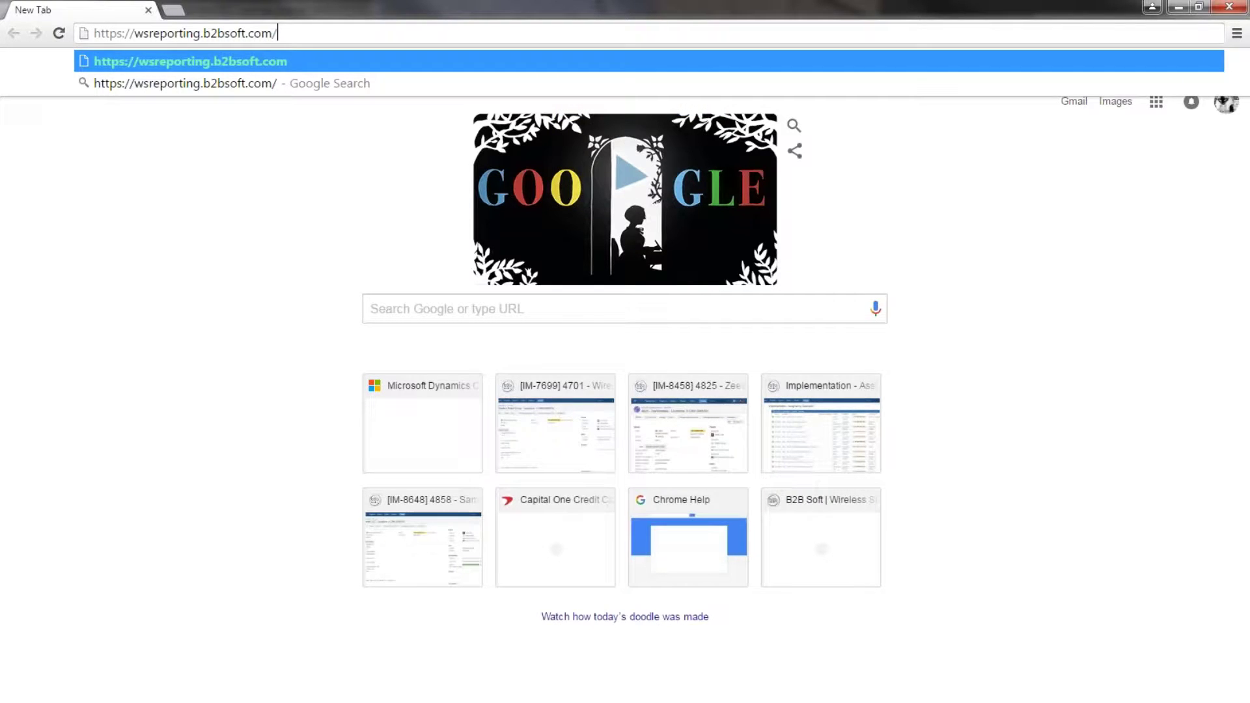
{"action": "key", "text": "Return"}
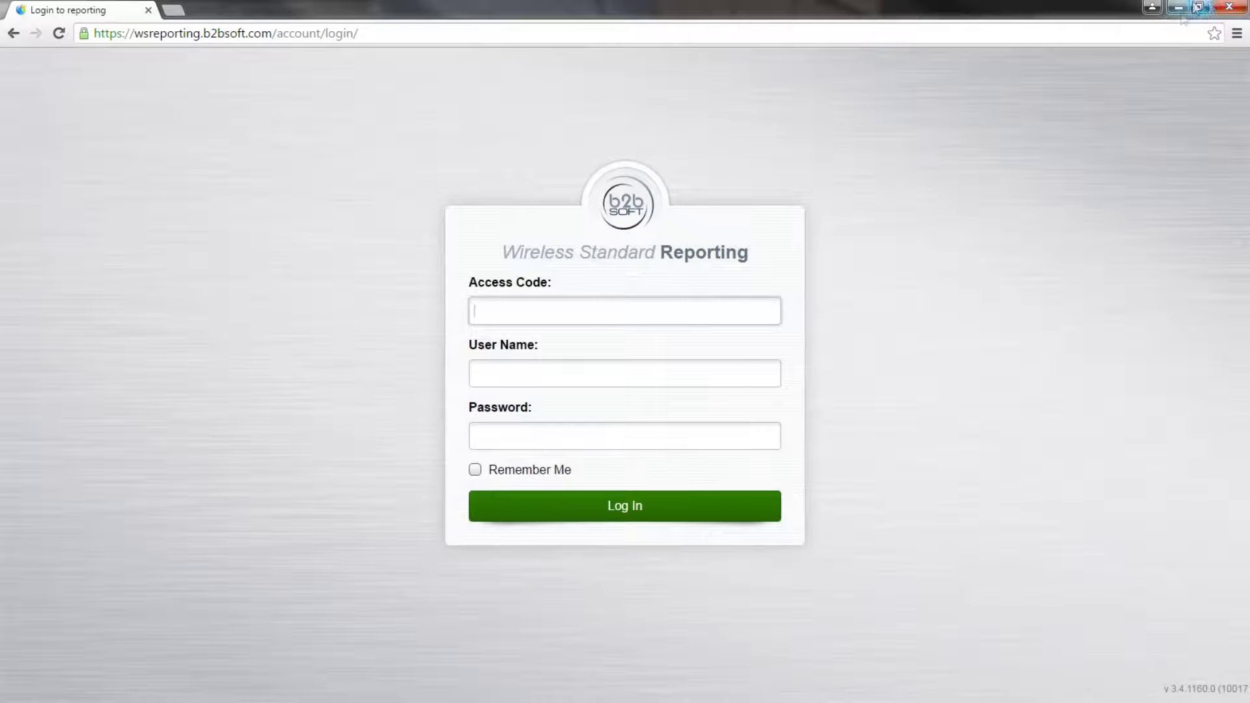
Minimize Chrome and the Reports window, then copy the Access Code from Help > About Wireless Standard.
{"action": "left_click", "coordinate": [1223, 7]}
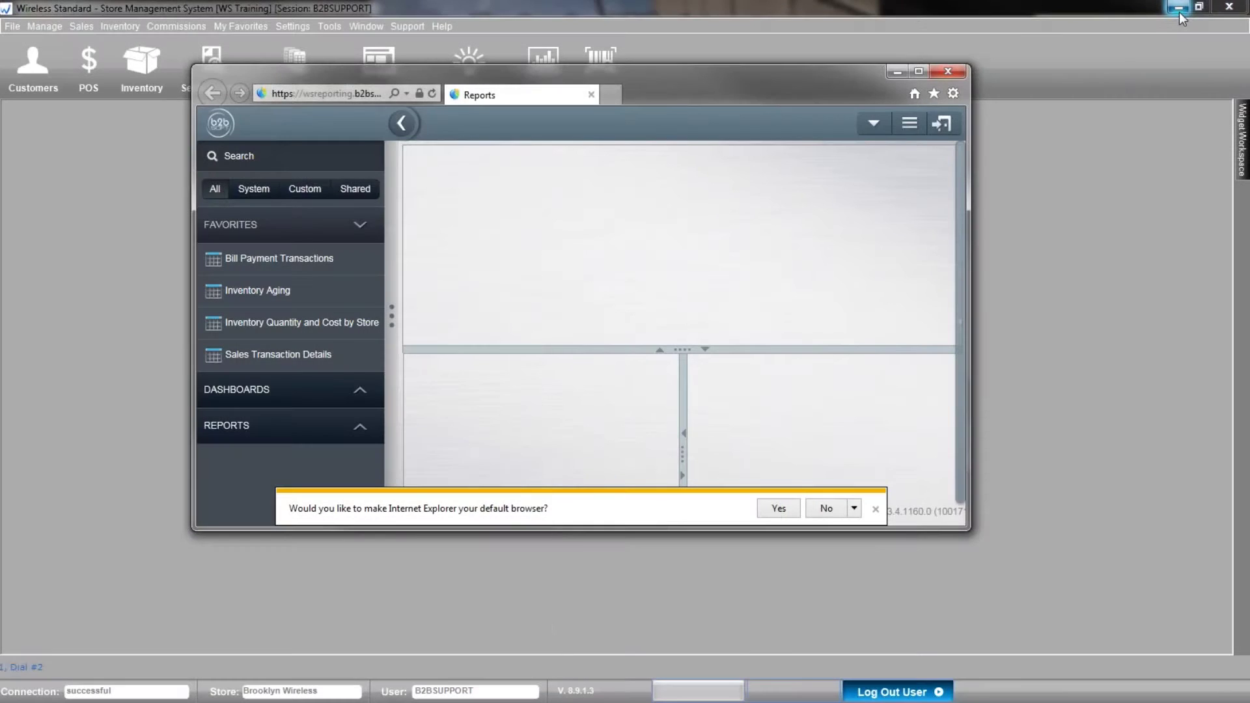
{"action": "left_click", "coordinate": [890, 70]}
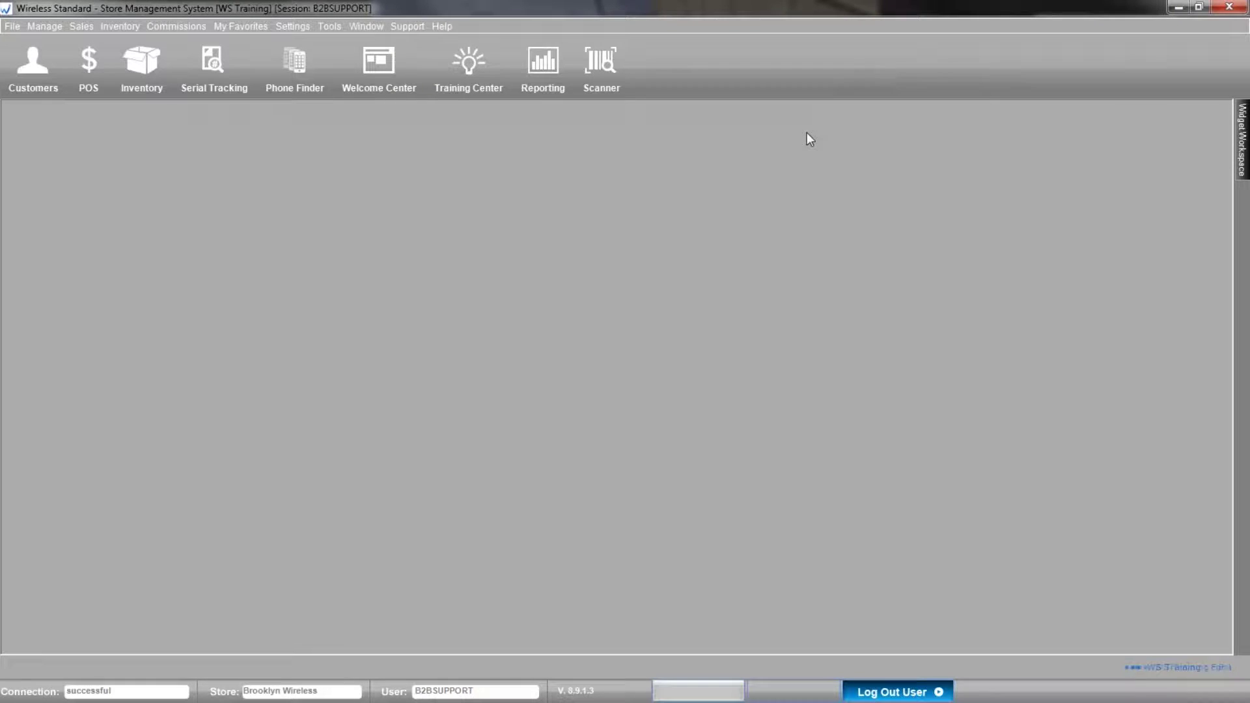
{"action": "left_click", "coordinate": [445, 26]}
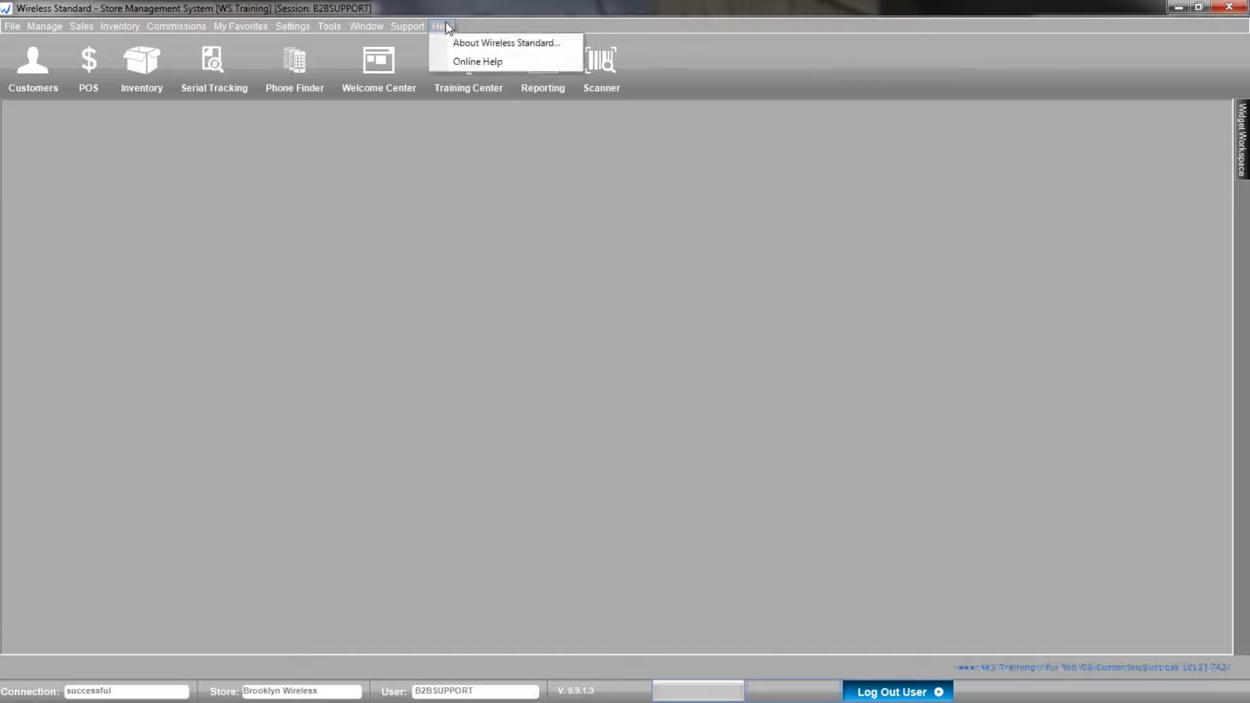
{"action": "left_click", "coordinate": [476, 43]}
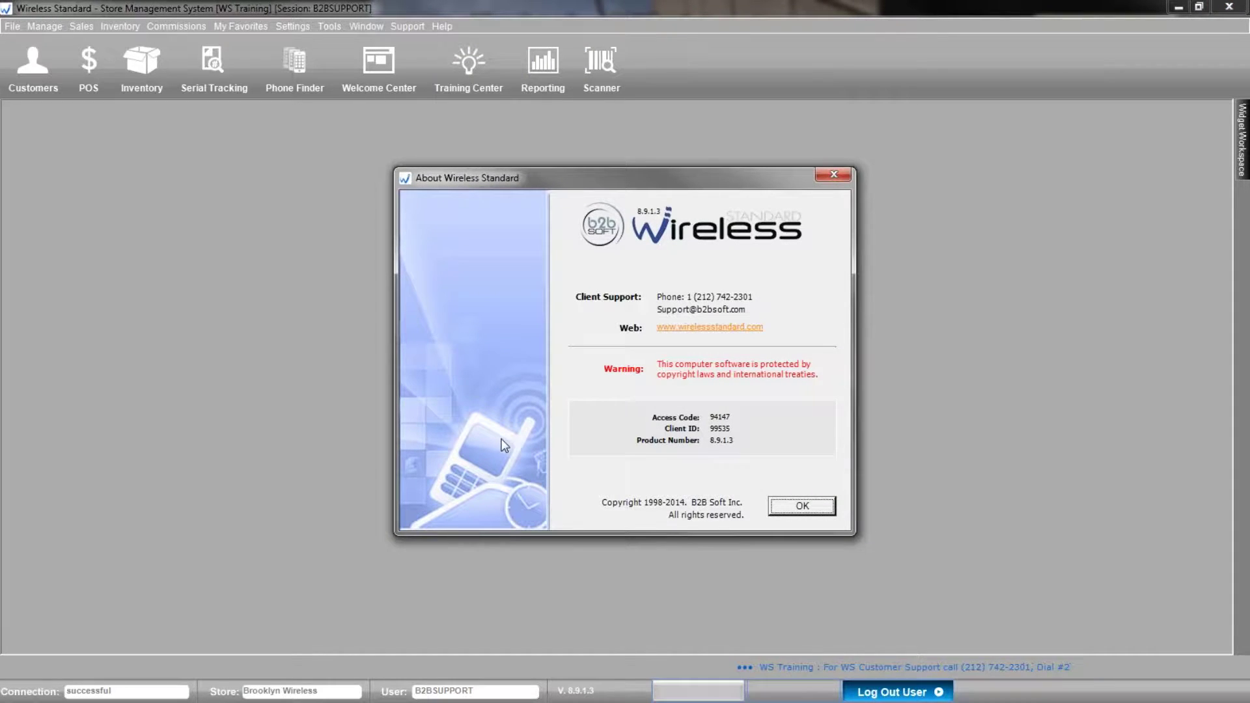
{"action": "double_click", "coordinate": [713, 417]}
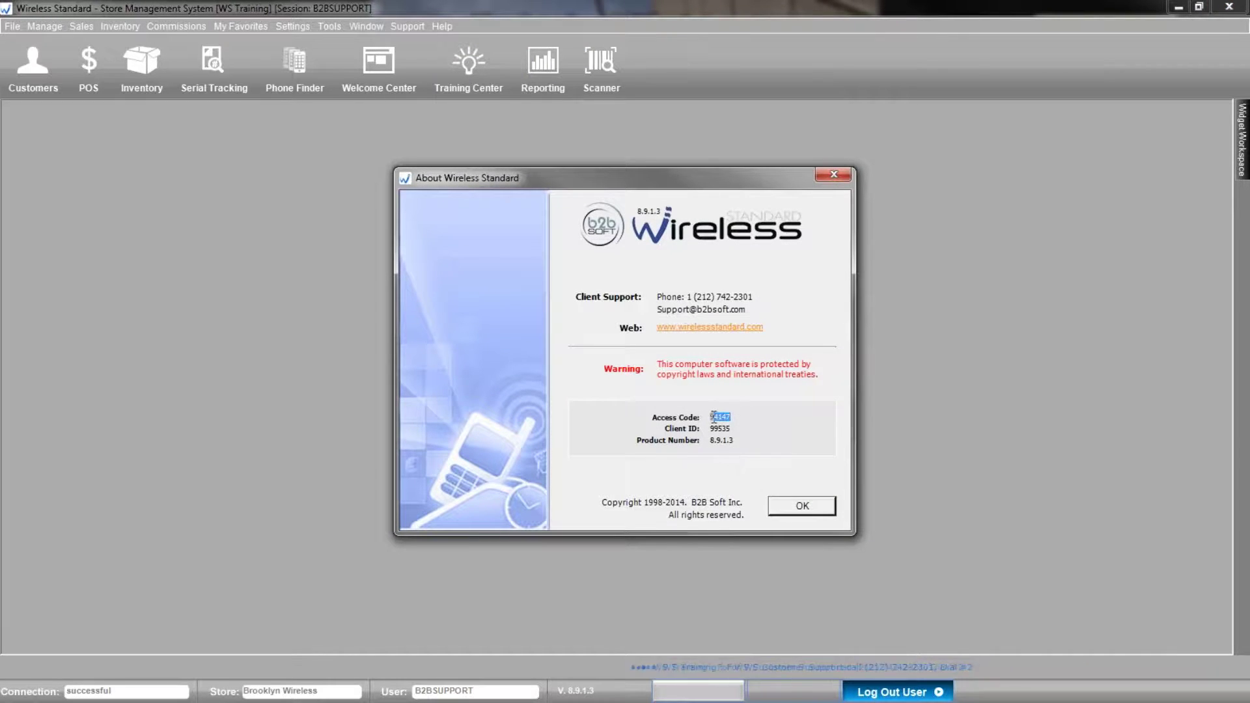
{"action": "right_click", "coordinate": [712, 418]}
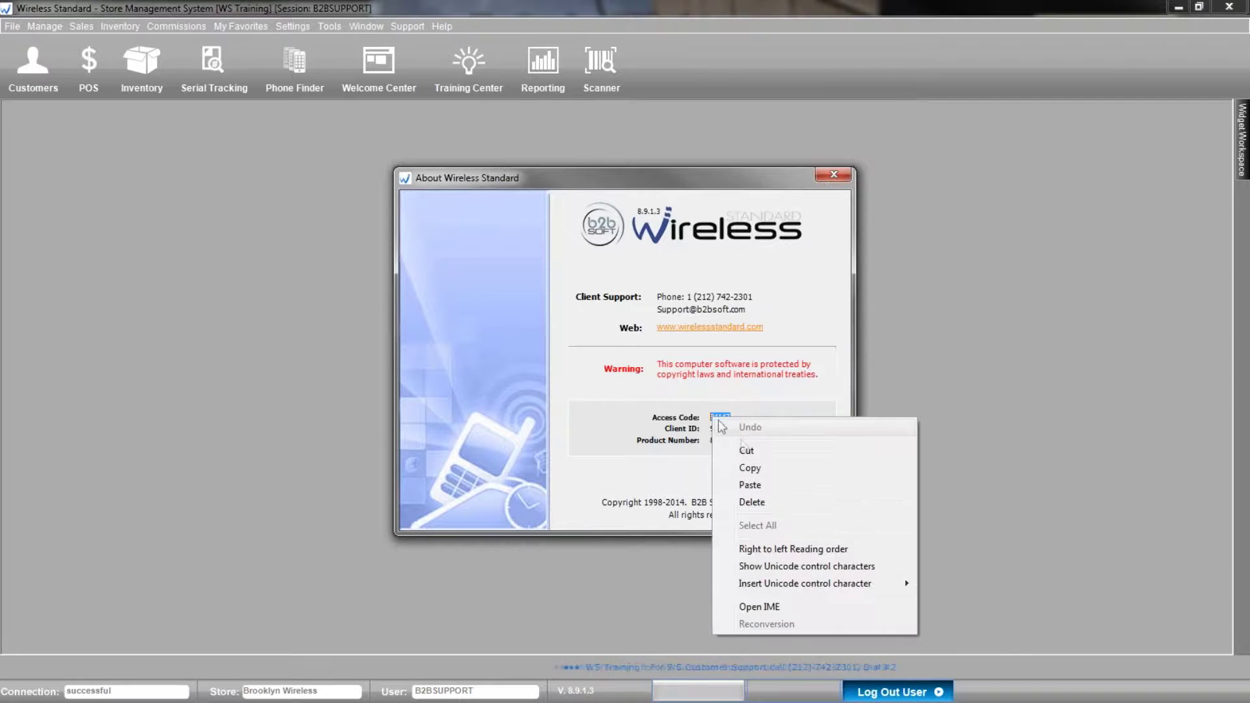
{"action": "left_click", "coordinate": [750, 469]}
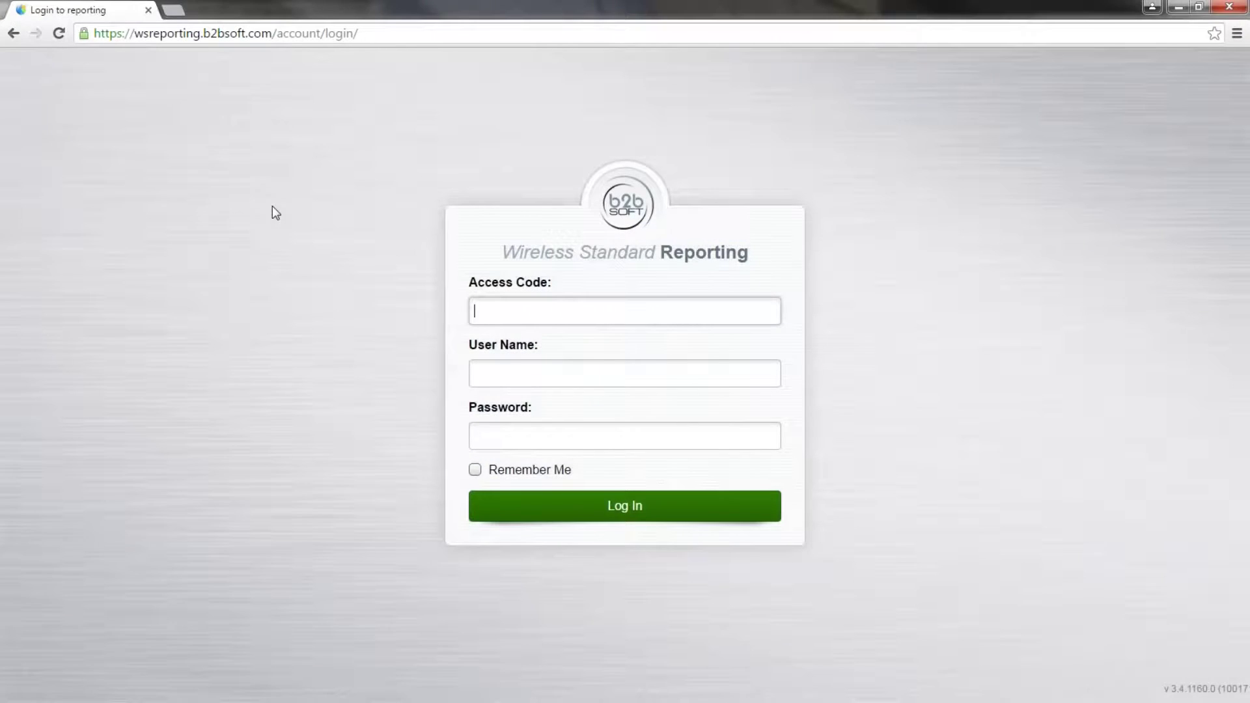
Log in with the pasted access code, user name and password, and let Chrome save the password.
{"action": "right_click", "coordinate": [609, 312]}
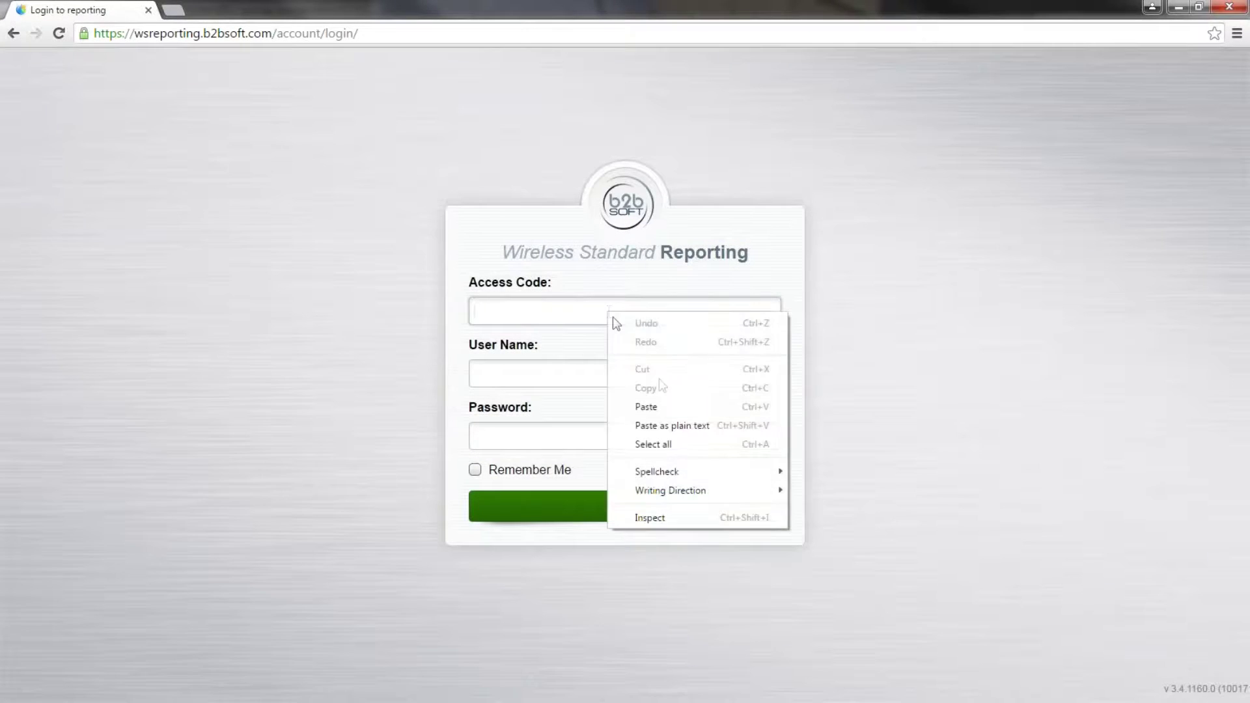
{"action": "left_click", "coordinate": [671, 416]}
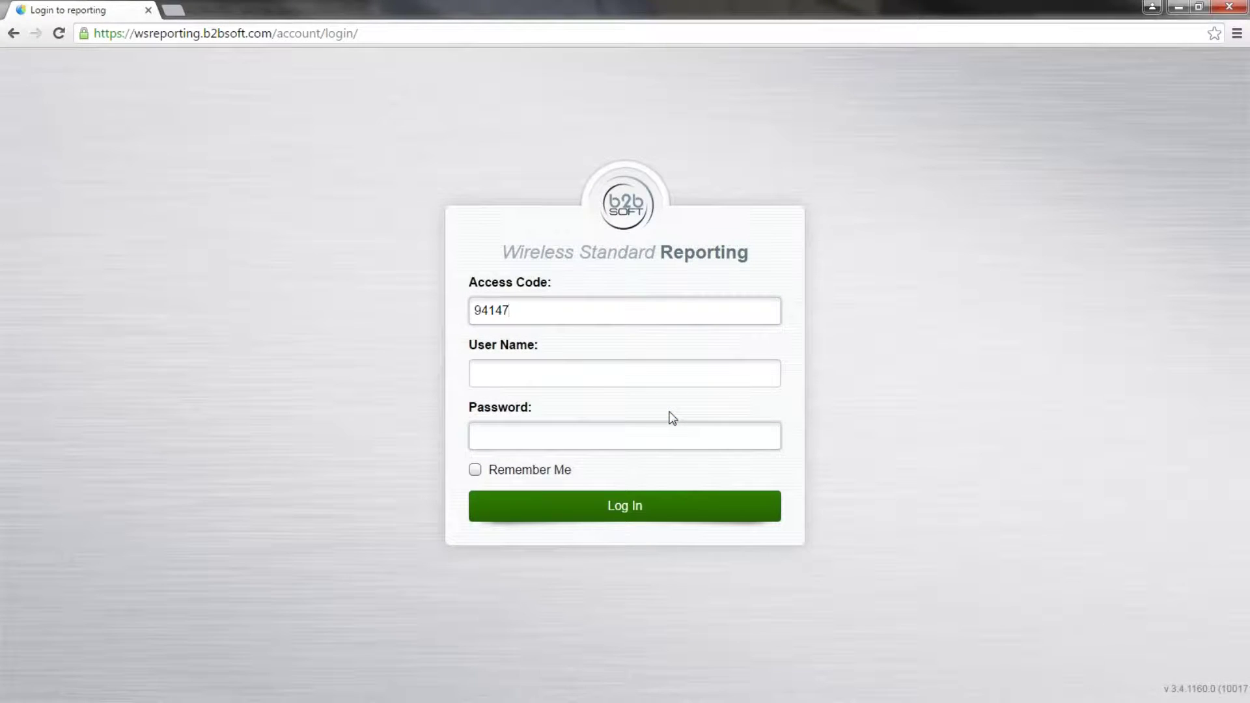
{"action": "left_click", "coordinate": [655, 368]}
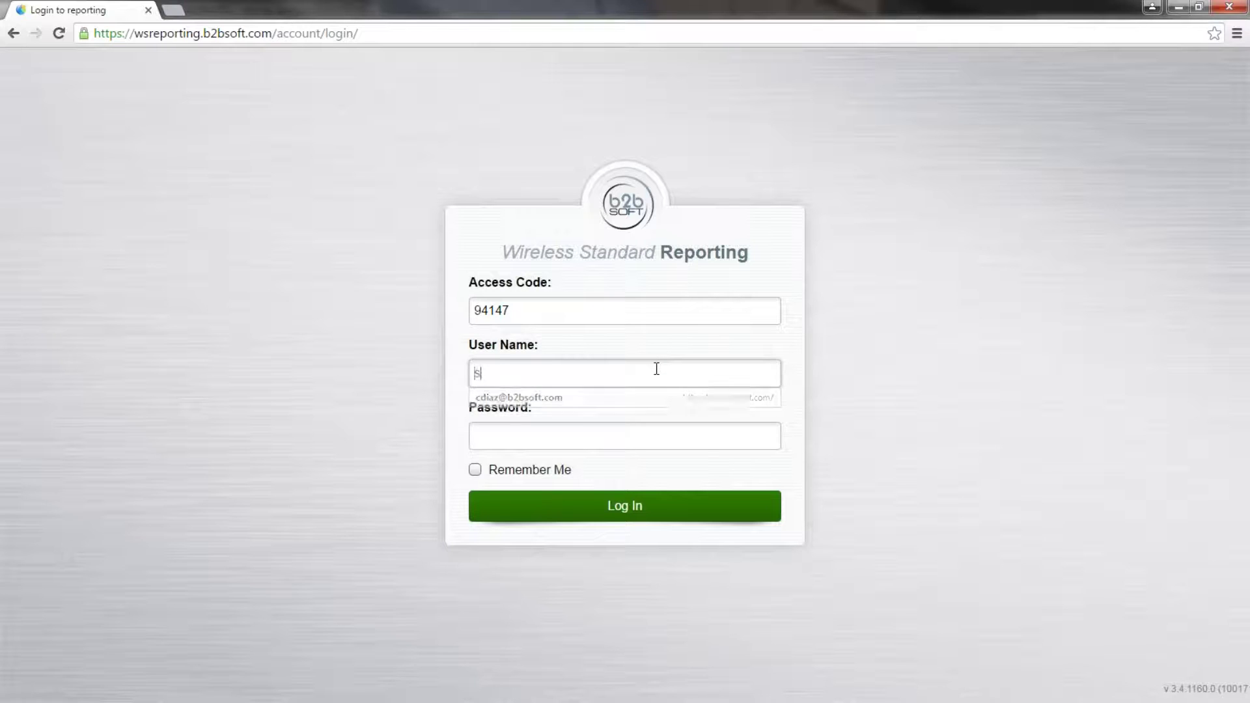
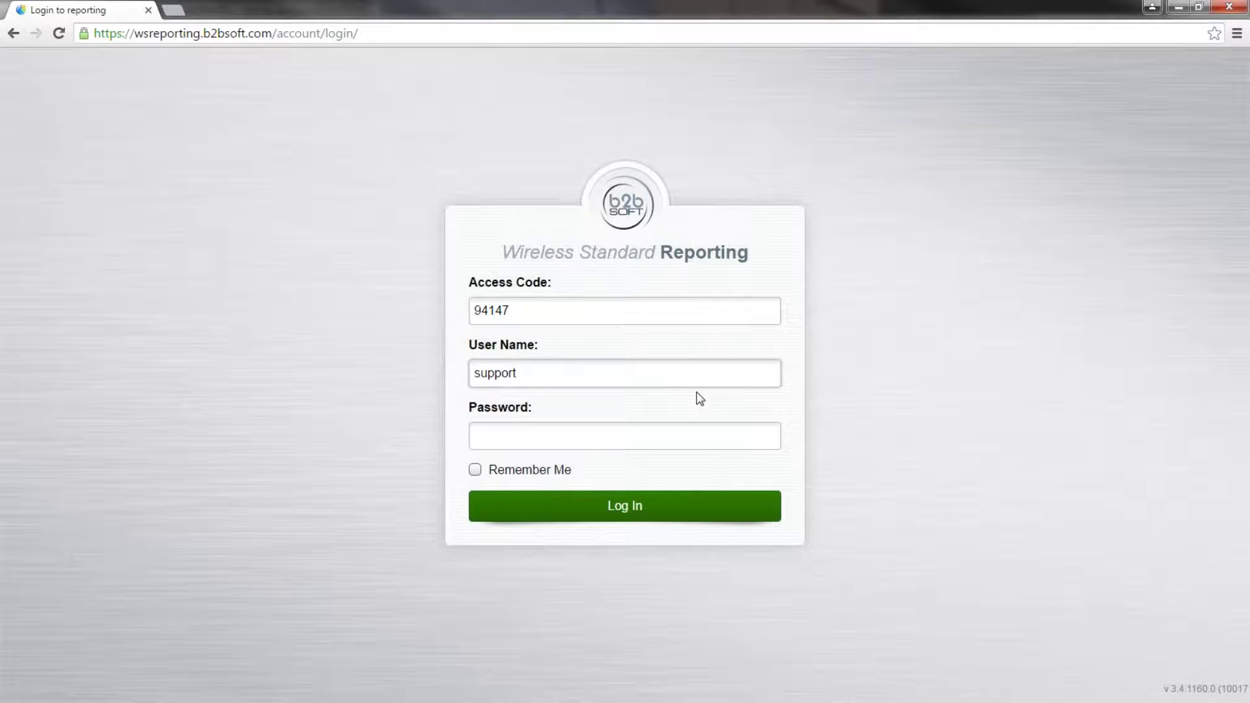
{"action": "key", "text": "BackSpace"}
{"action": "key", "text": "BackSpace"}
{"action": "key", "text": "BackSpace"}
{"action": "key", "text": "BackSpace"}
{"action": "key", "text": "Tab"}
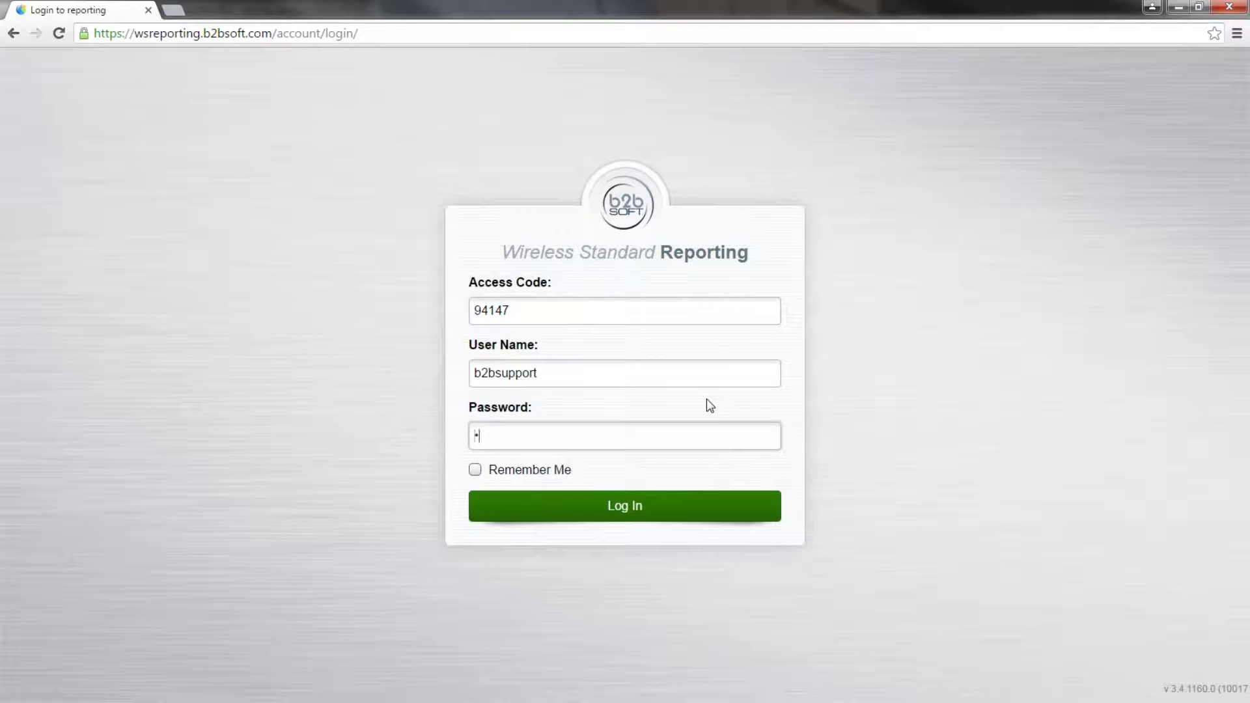
{"action": "key", "text": "Return"}
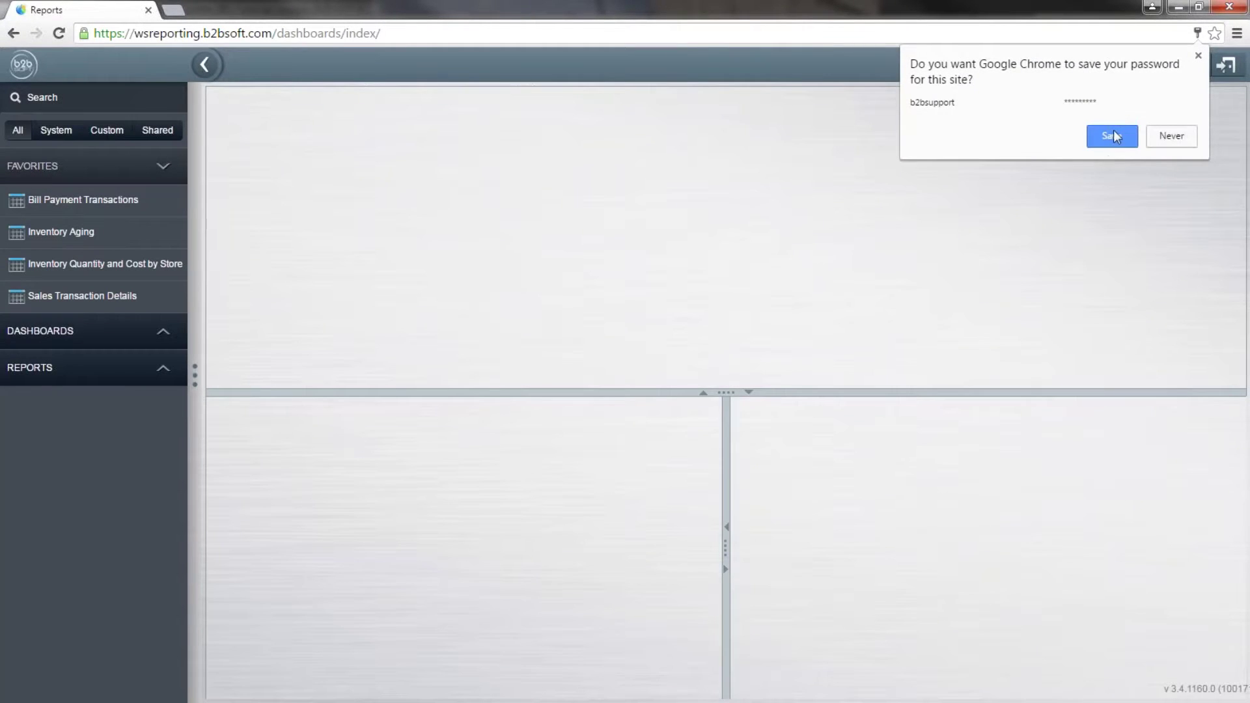
{"action": "left_click", "coordinate": [1112, 136]}
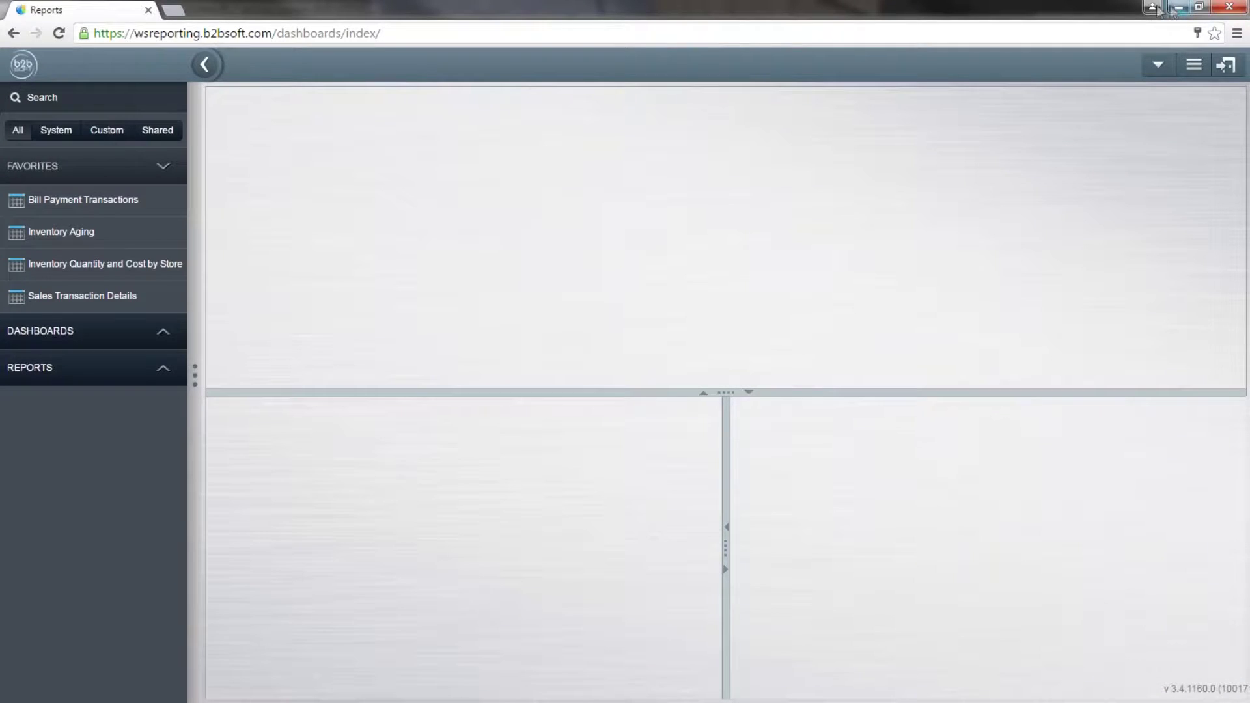
{"action": "left_click", "coordinate": [1176, 8]}
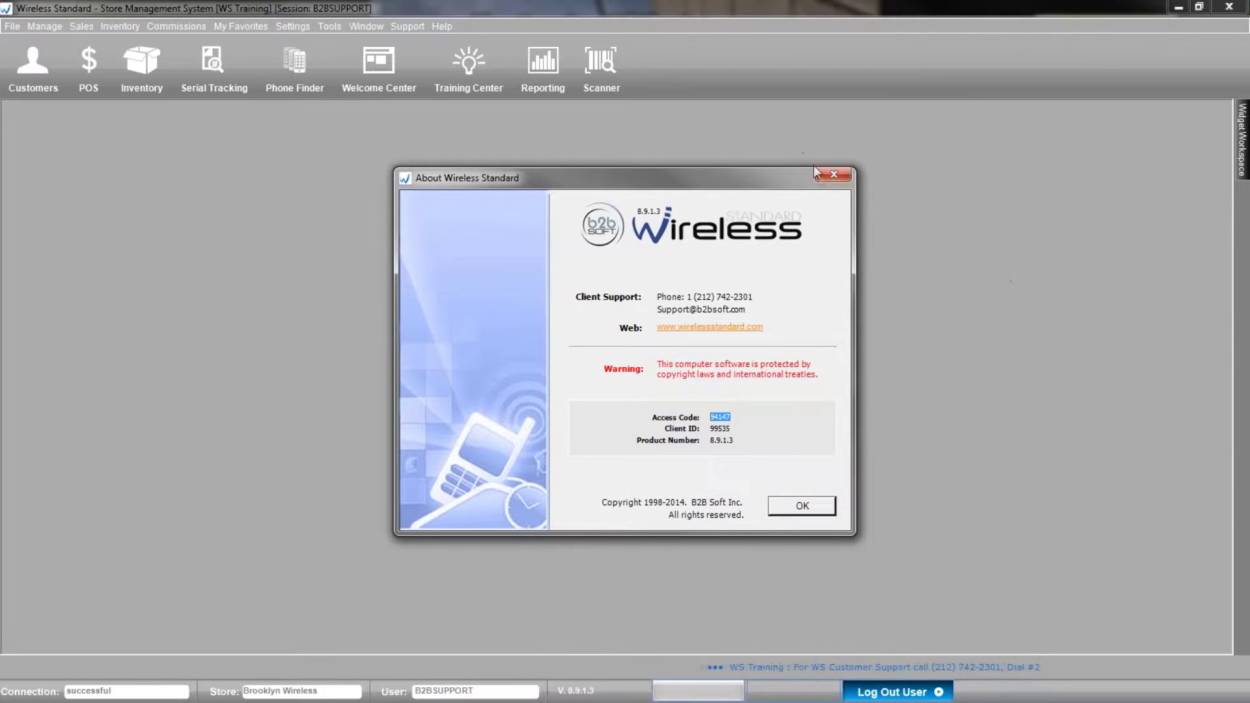
Close the About Wireless Standard dialog and maximize the Internet Explorer Reports window.
{"action": "left_click", "coordinate": [830, 175]}
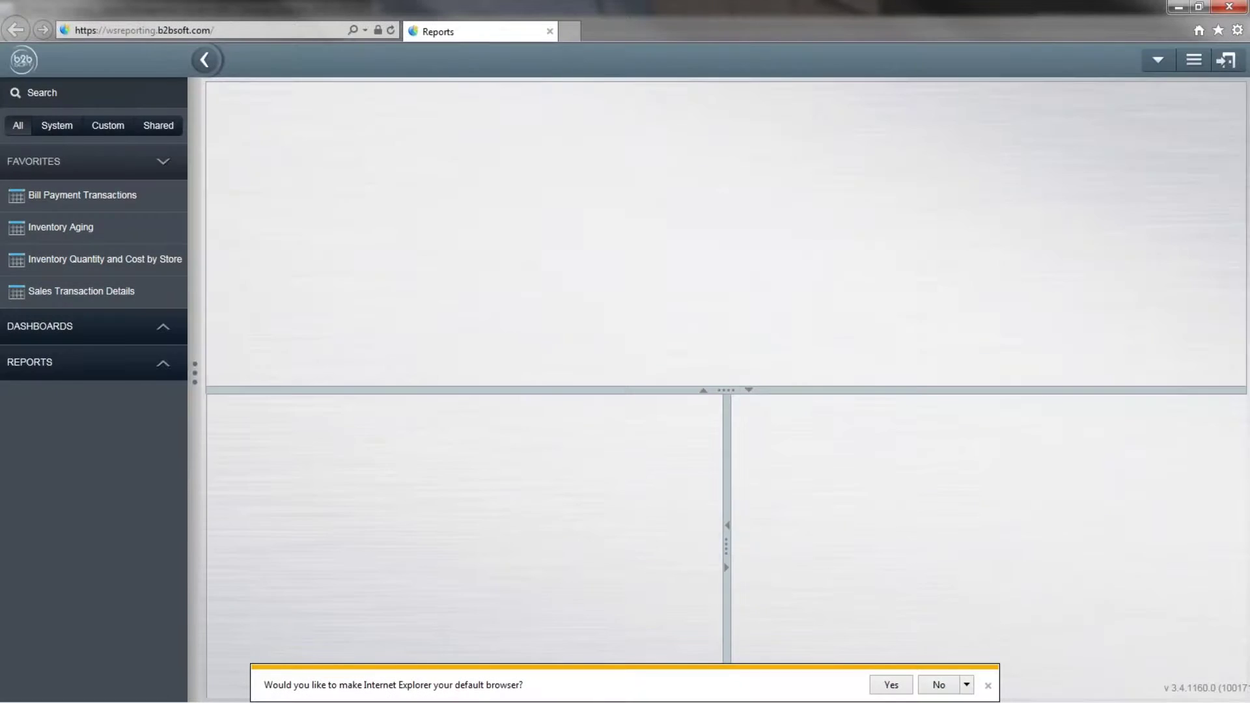
{"action": "left_click", "coordinate": [918, 71]}
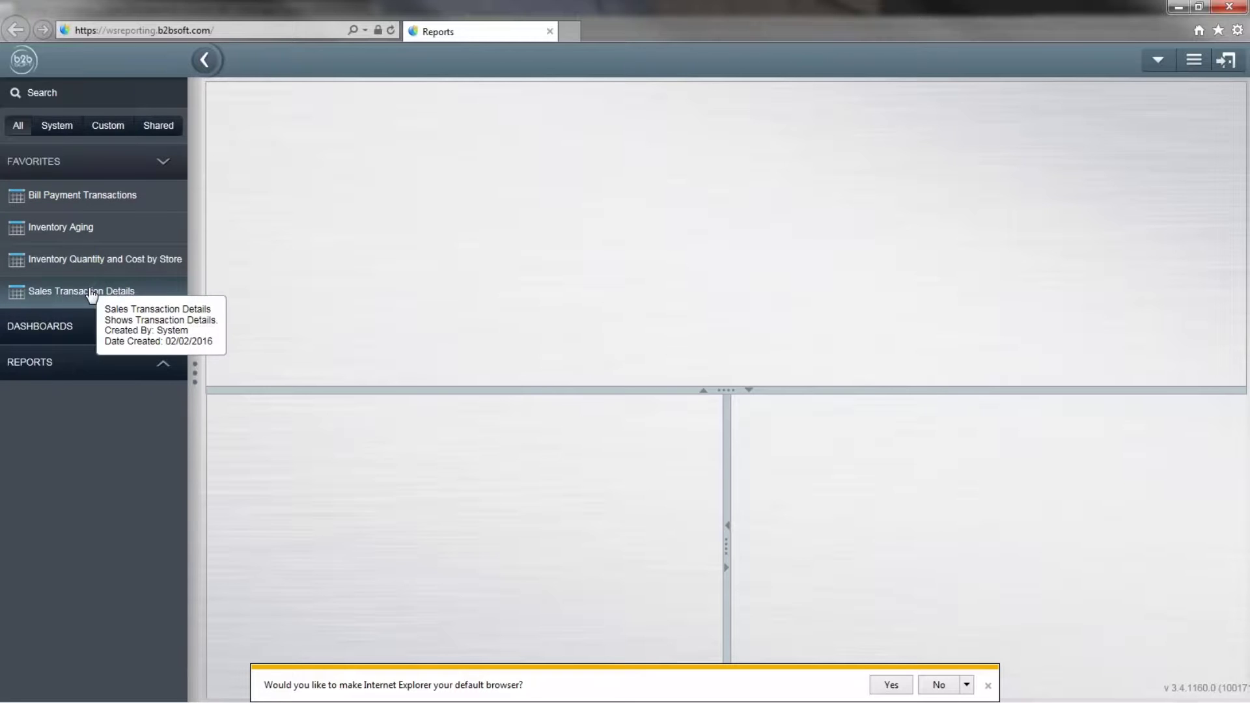
{"action": "mouse_move", "coordinate": [167, 206]}
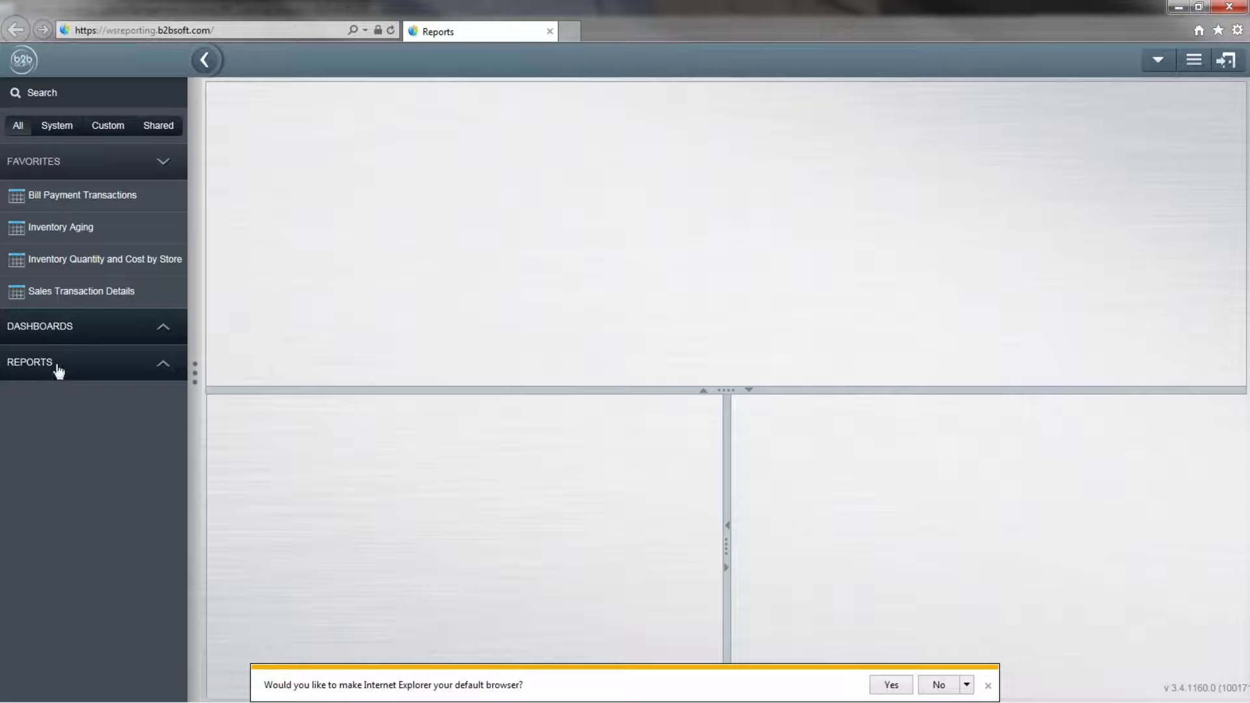
Expand REPORTS in the sidebar and open the Inventory folder to see its reports.
{"action": "left_click", "coordinate": [59, 371]}
{"action": "scroll", "coordinate": [57, 366], "scroll_direction": "down", "scroll_amount": 1}
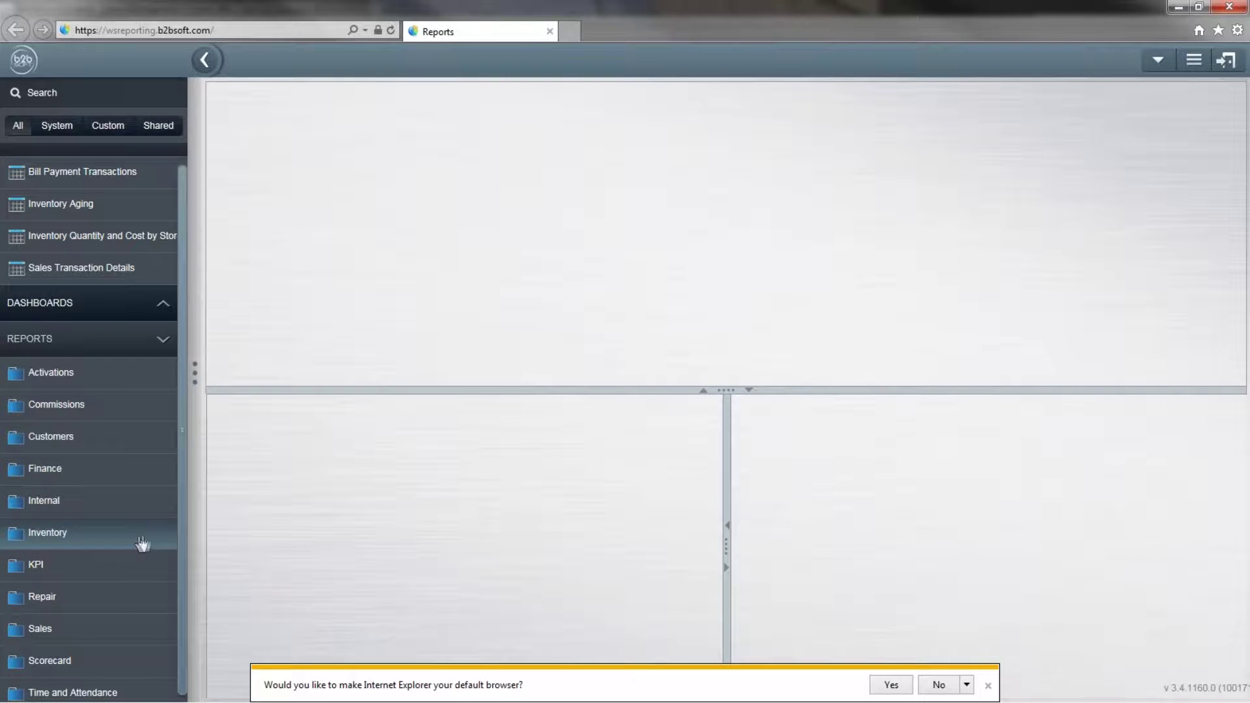
{"action": "left_click", "coordinate": [24, 534]}
{"action": "scroll", "coordinate": [26, 540], "scroll_direction": "down", "scroll_amount": 3}
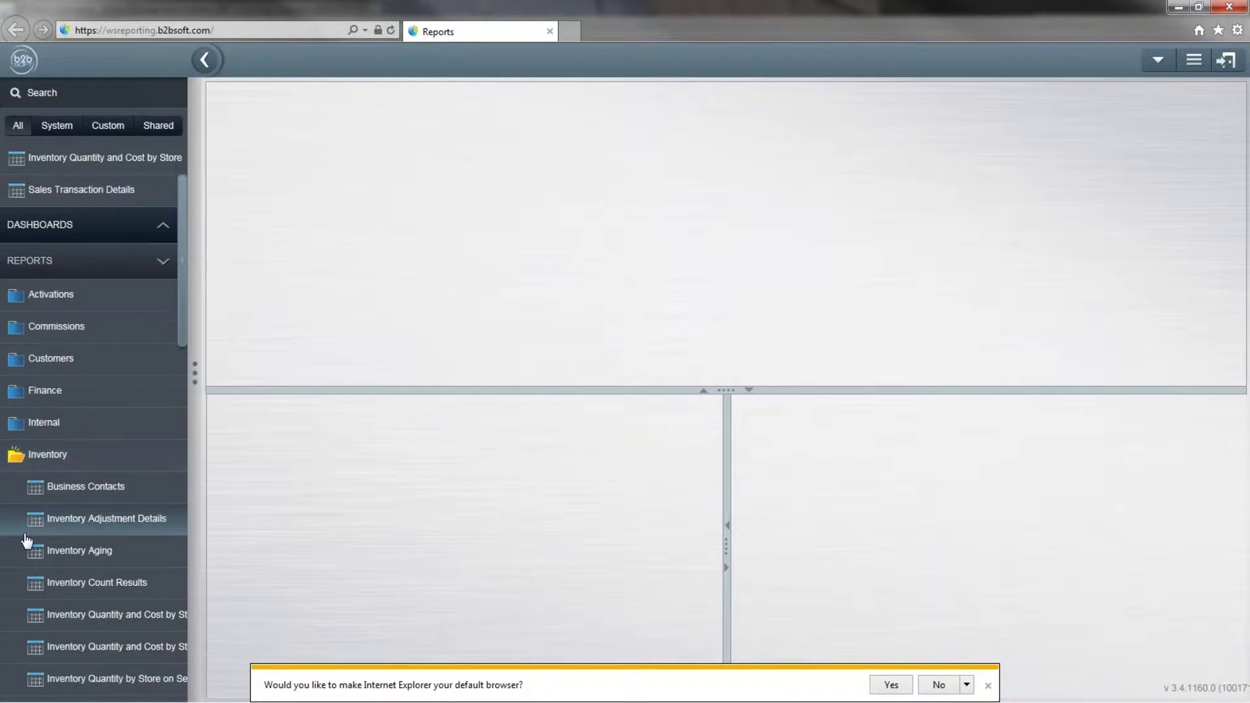
{"action": "scroll", "coordinate": [26, 537], "scroll_direction": "down", "scroll_amount": 3}
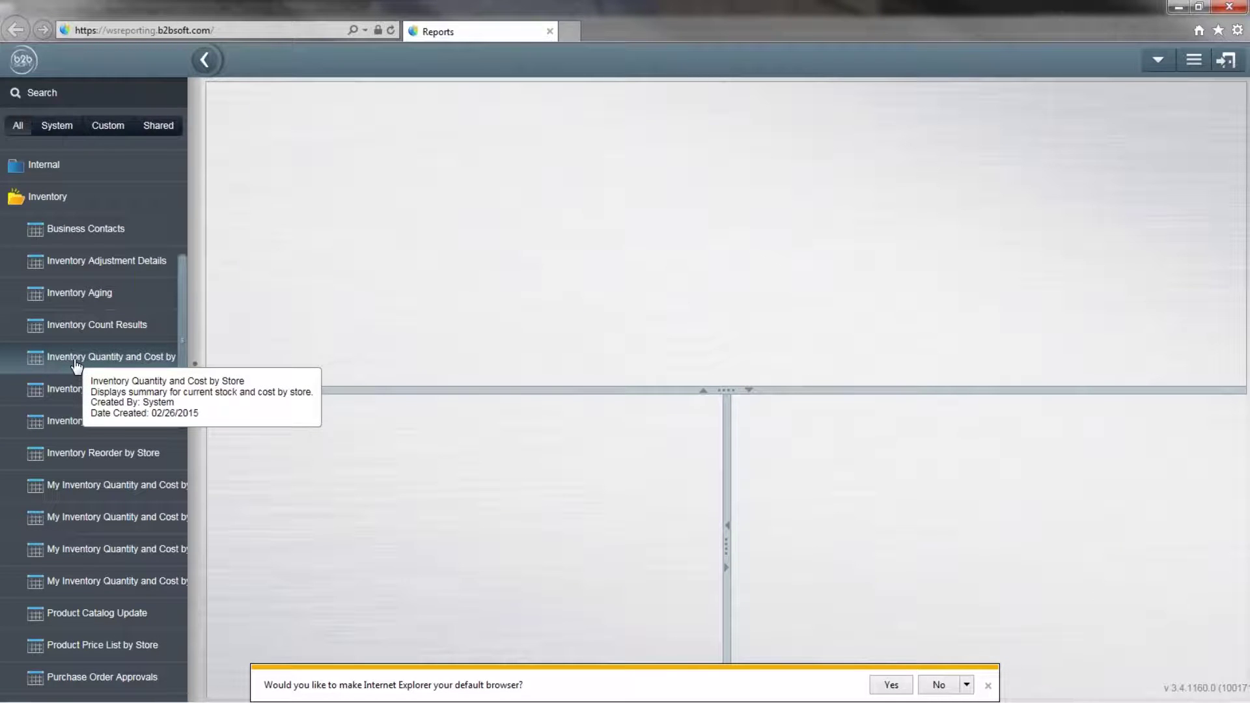
Open Inventory Quantity and Cost by Store and leave every location checked in Locations.
{"action": "left_click", "coordinate": [76, 358]}
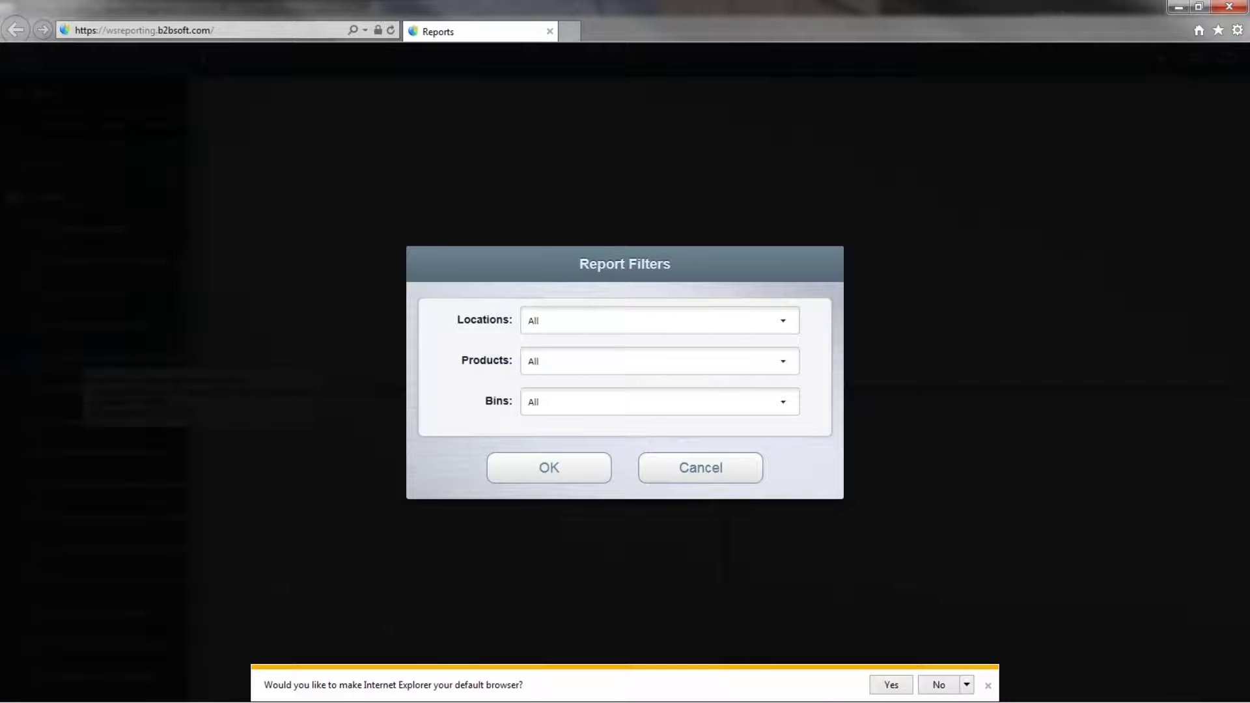
{"action": "left_click", "coordinate": [784, 320]}
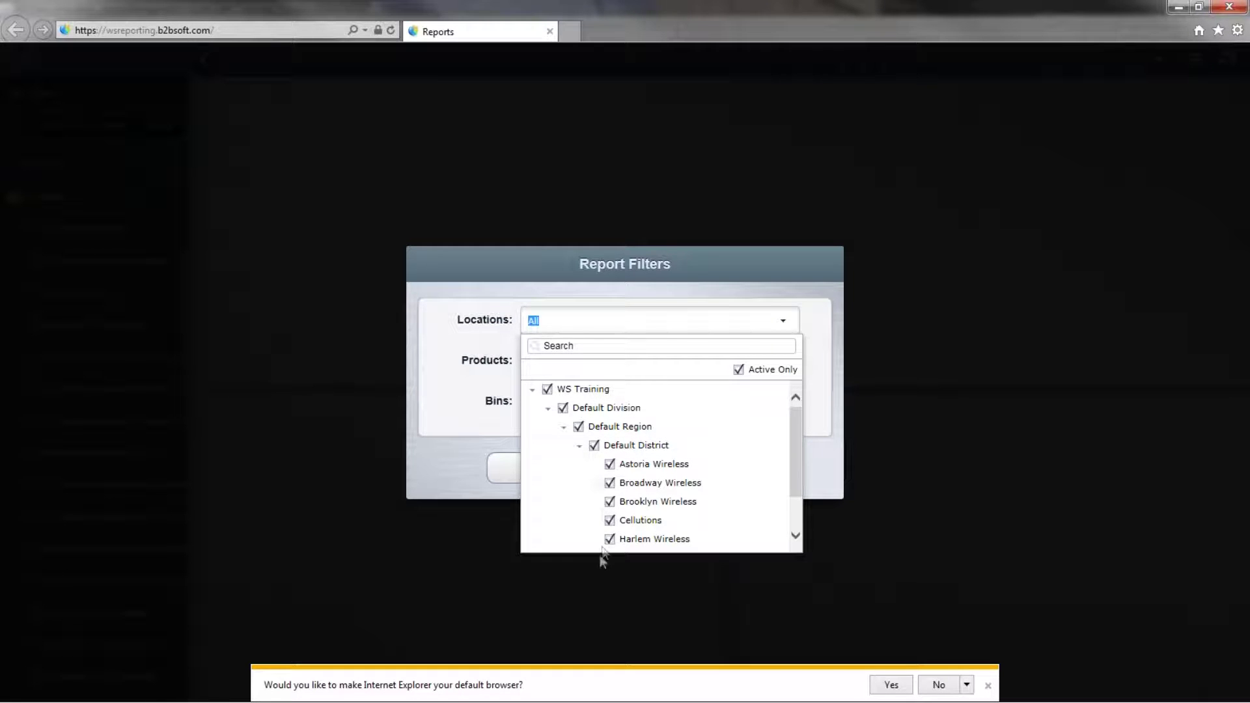
{"action": "scroll", "coordinate": [616, 495], "scroll_direction": "down", "scroll_amount": 1}
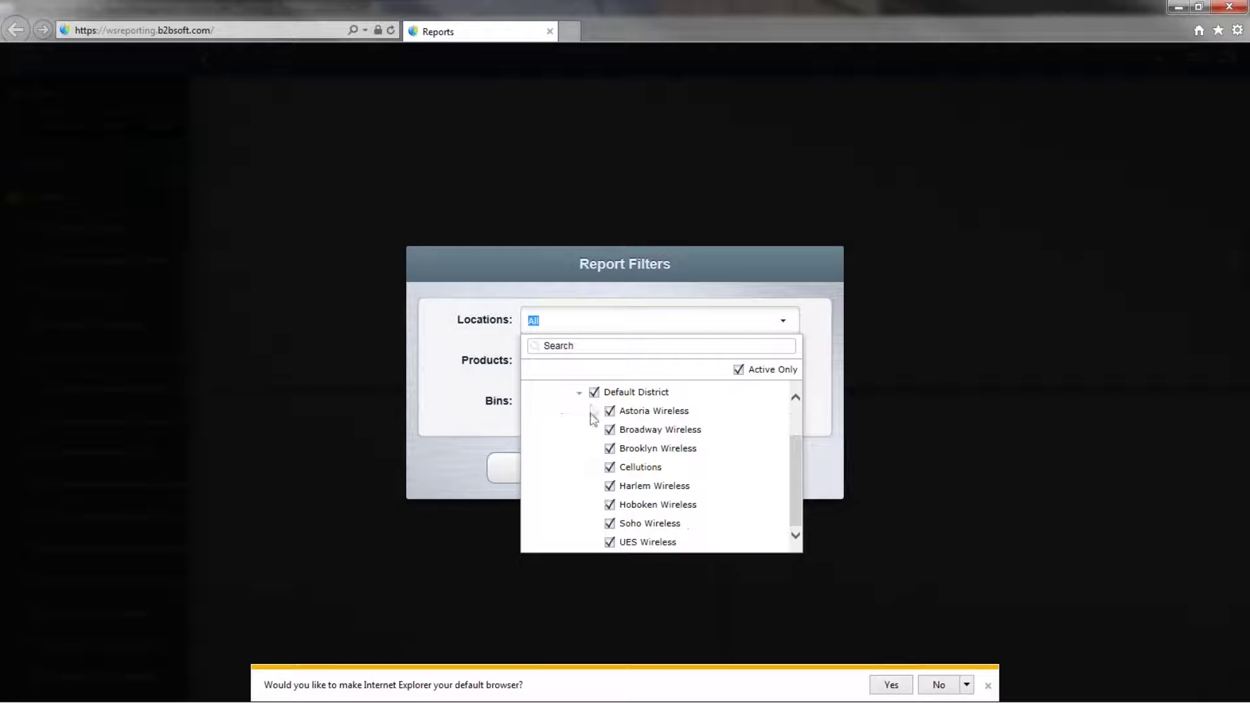
{"action": "left_click", "coordinate": [478, 430]}
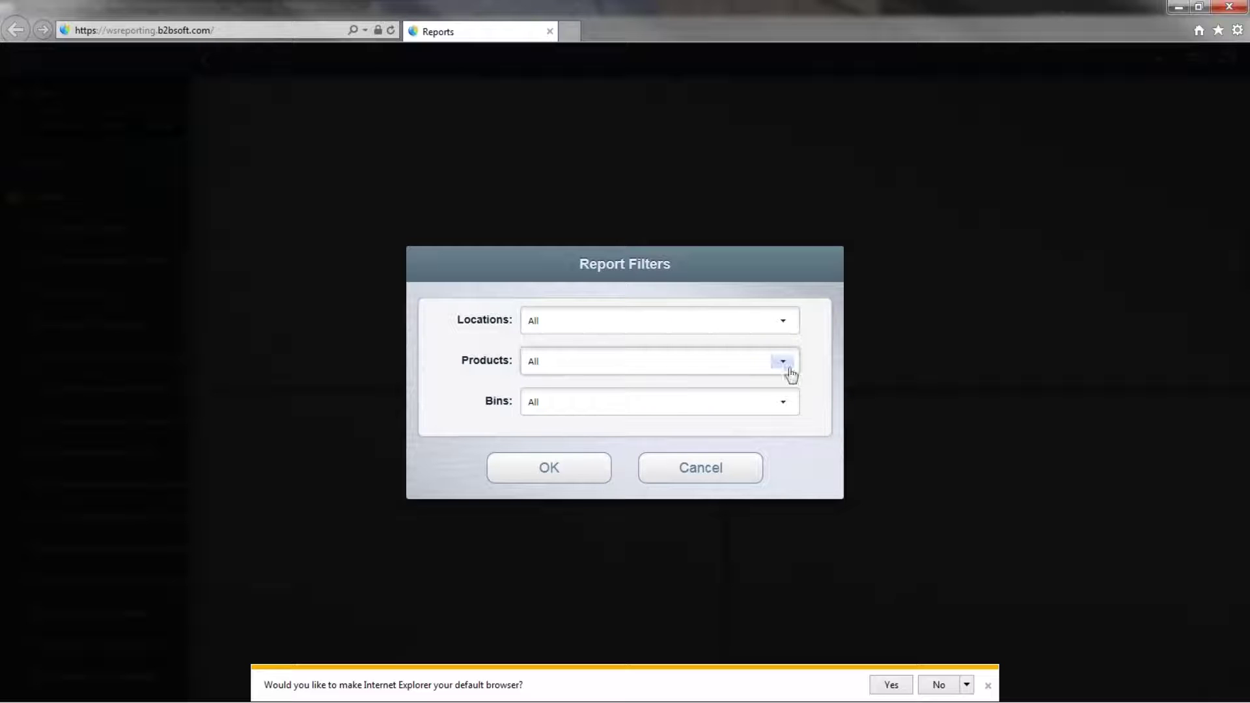
{"action": "left_click", "coordinate": [784, 367]}
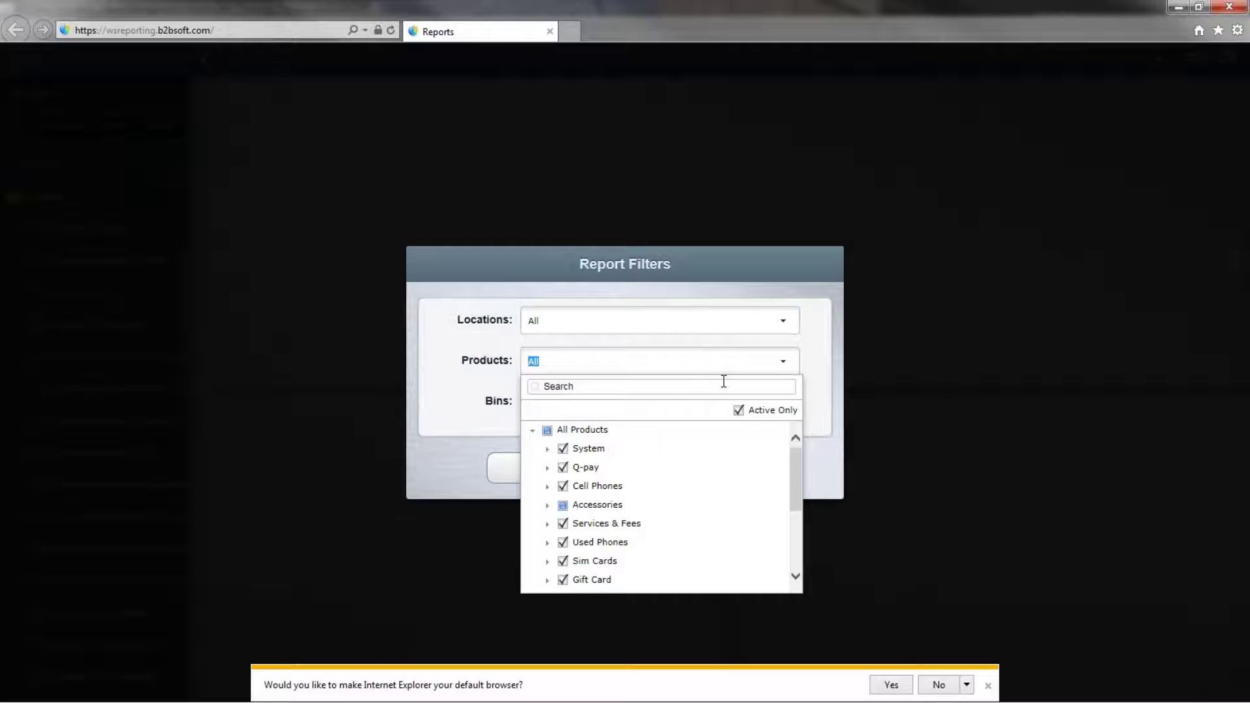
Narrow the Products filter to Accessories and Devices, unchecking the other categories.
{"action": "left_click", "coordinate": [562, 448]}
{"action": "left_click", "coordinate": [562, 467]}
{"action": "left_click", "coordinate": [562, 486]}
{"action": "left_click", "coordinate": [562, 506]}
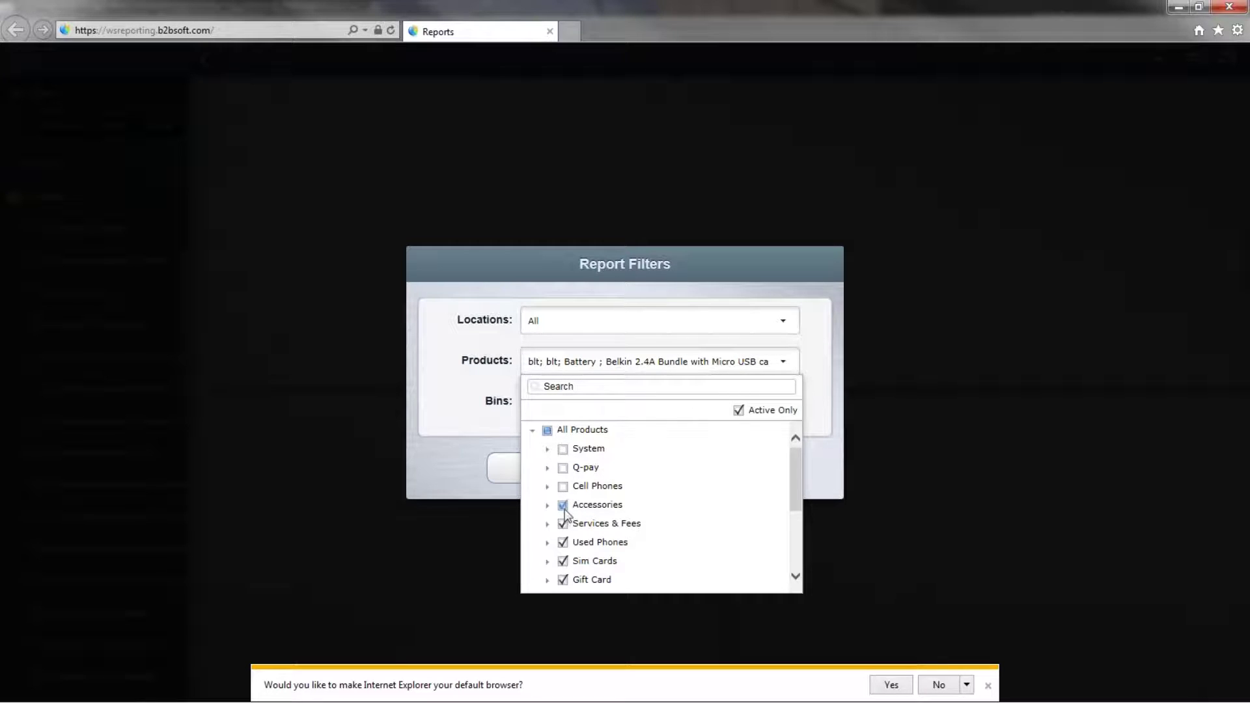
{"action": "scroll", "coordinate": [572, 489], "scroll_direction": "down", "scroll_amount": 2}
{"action": "left_click", "coordinate": [563, 447]}
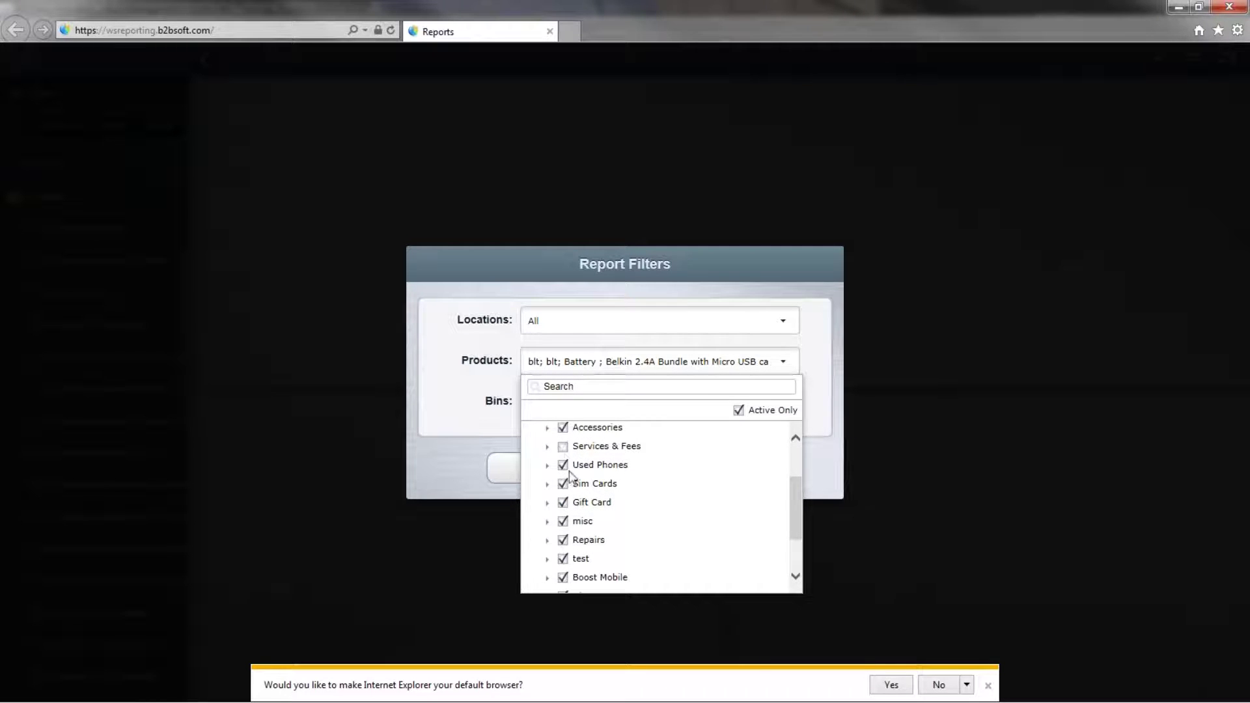
{"action": "left_click", "coordinate": [564, 484]}
{"action": "left_click", "coordinate": [563, 522]}
{"action": "left_click", "coordinate": [563, 541]}
{"action": "left_click", "coordinate": [563, 578]}
{"action": "scroll", "coordinate": [563, 559], "scroll_direction": "down", "scroll_amount": 1}
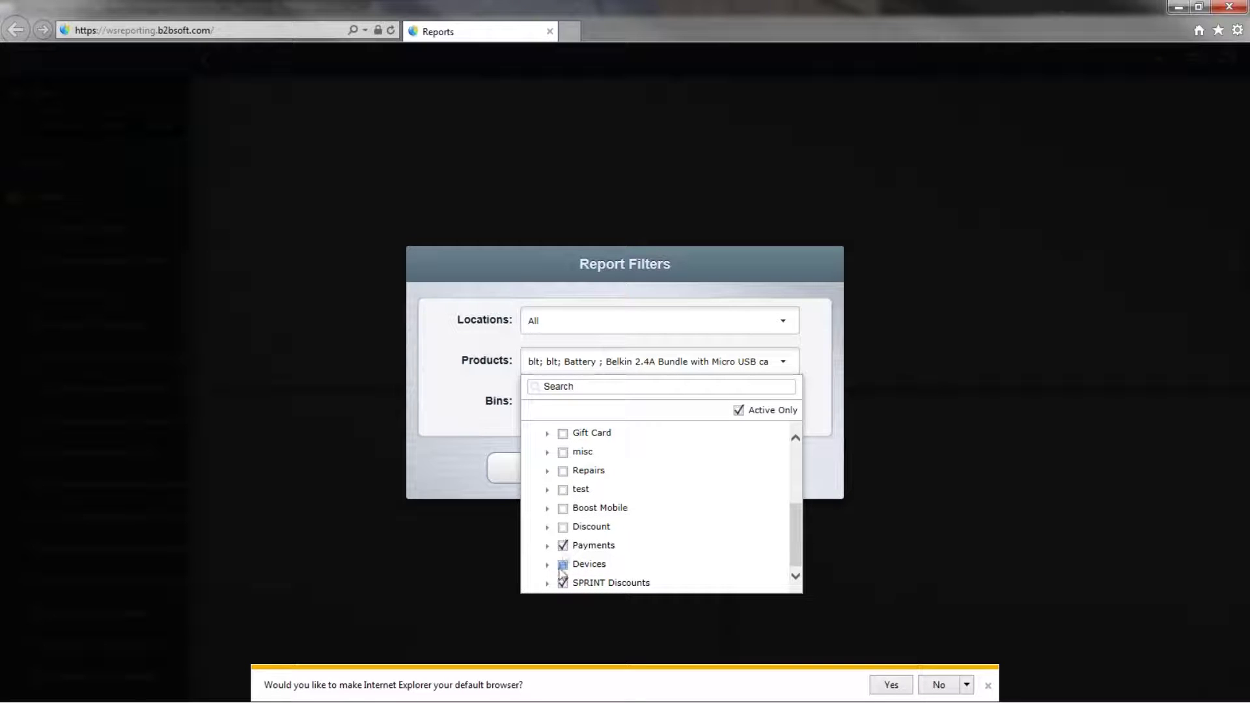
{"action": "left_click", "coordinate": [562, 565]}
{"action": "left_click", "coordinate": [562, 545]}
{"action": "left_click", "coordinate": [958, 369]}
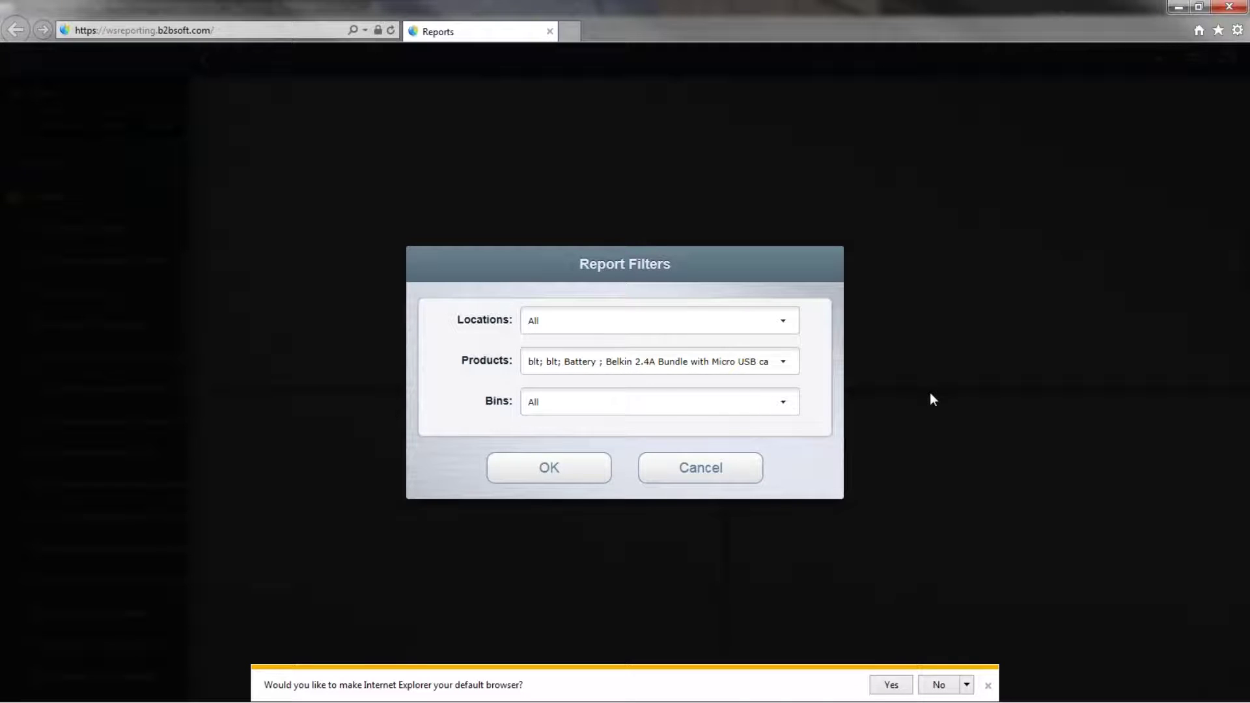
Expand Accessories > Cases and toggle Pink Jewel Case and Waterproof Case-Samsung Galaxy S4 off and on.
{"action": "left_click", "coordinate": [768, 367]}
{"action": "left_click", "coordinate": [625, 521]}
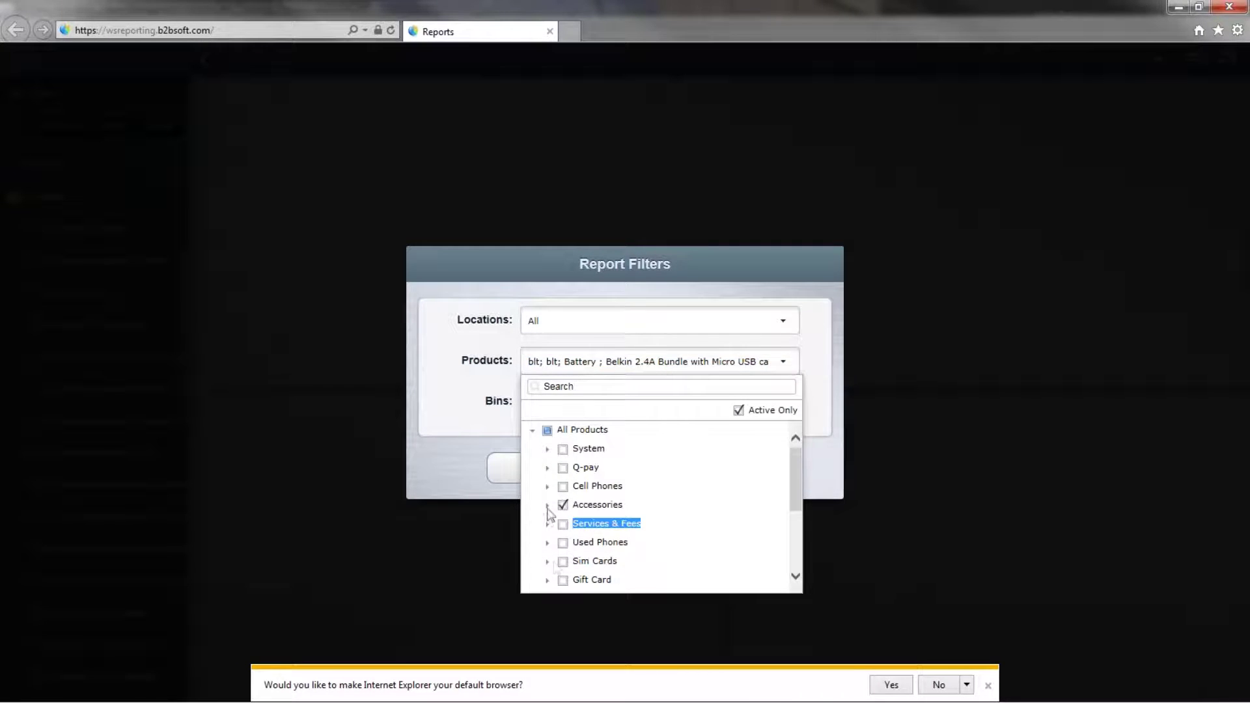
{"action": "left_click", "coordinate": [558, 506]}
{"action": "left_click", "coordinate": [547, 505]}
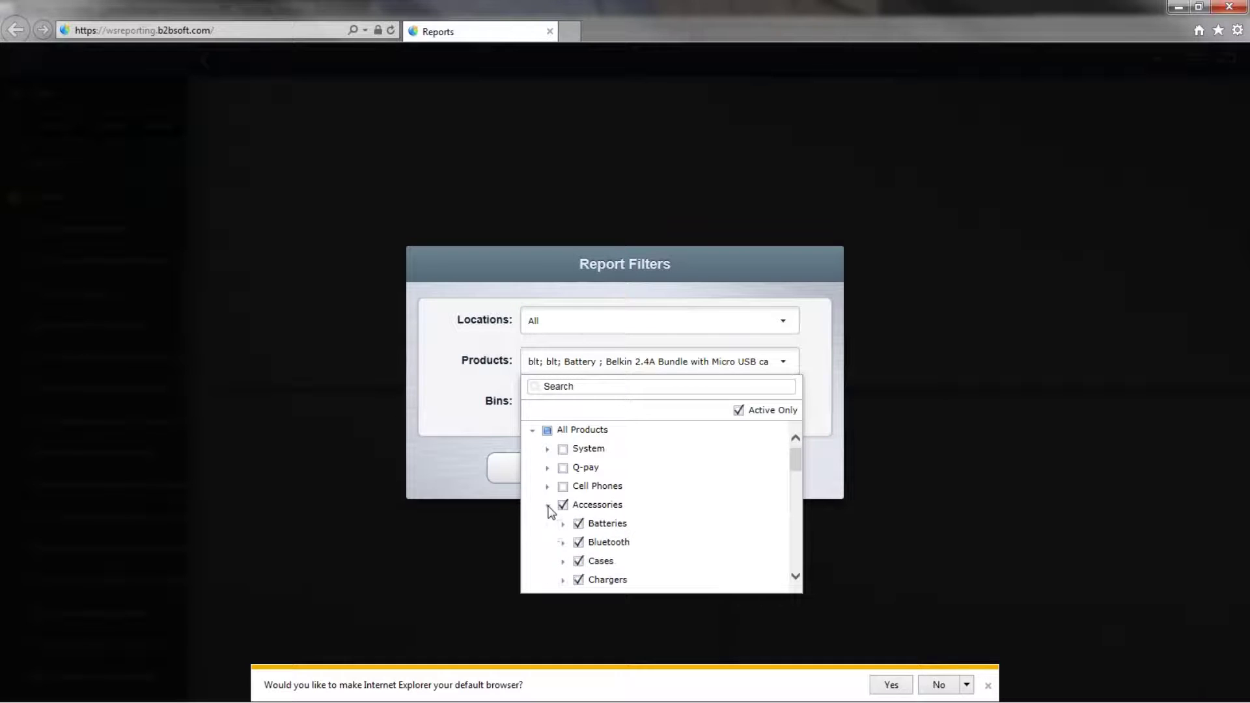
{"action": "left_click", "coordinate": [563, 561]}
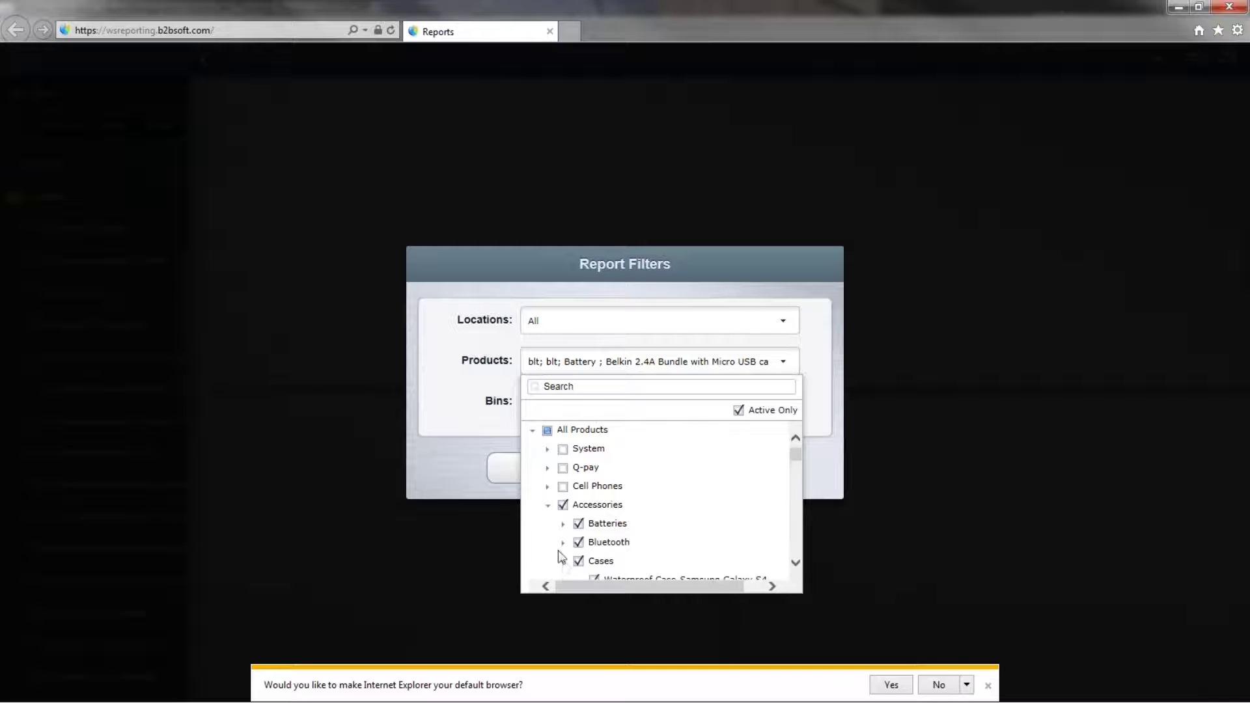
{"action": "scroll", "coordinate": [565, 553], "scroll_direction": "down", "scroll_amount": 2}
{"action": "scroll", "coordinate": [589, 554], "scroll_direction": "down", "scroll_amount": 2}
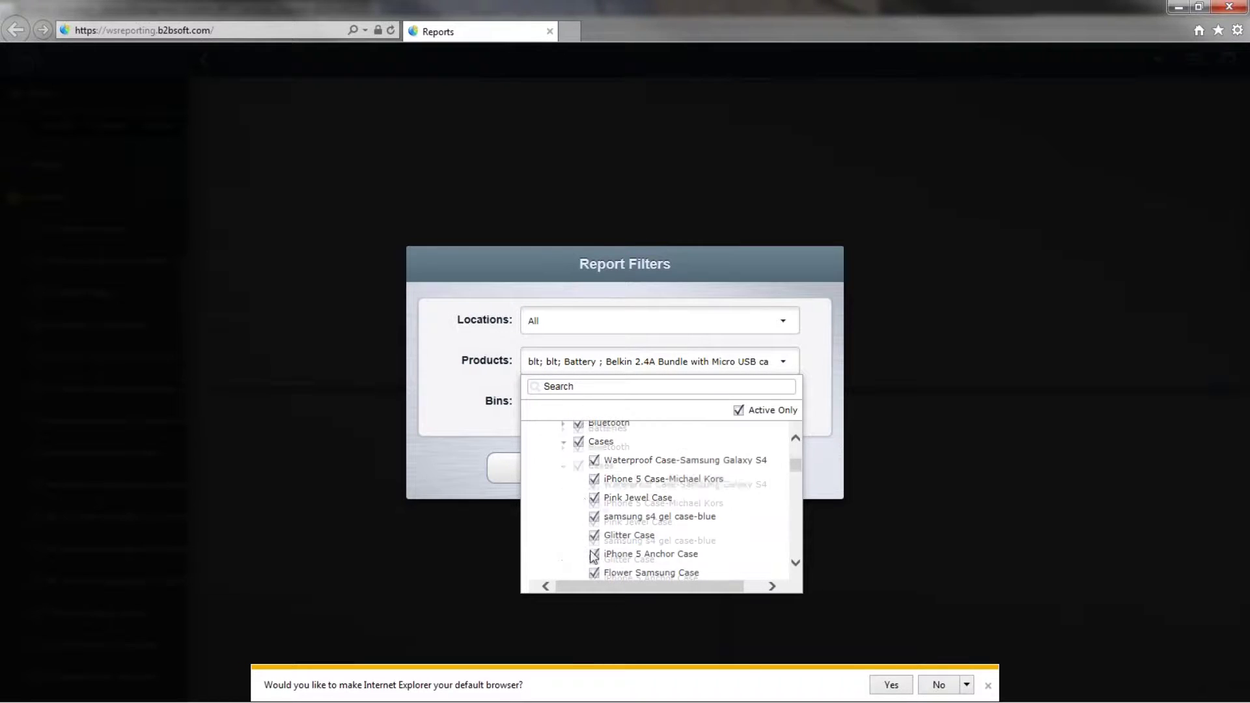
{"action": "left_click", "coordinate": [594, 498]}
{"action": "left_click", "coordinate": [604, 500]}
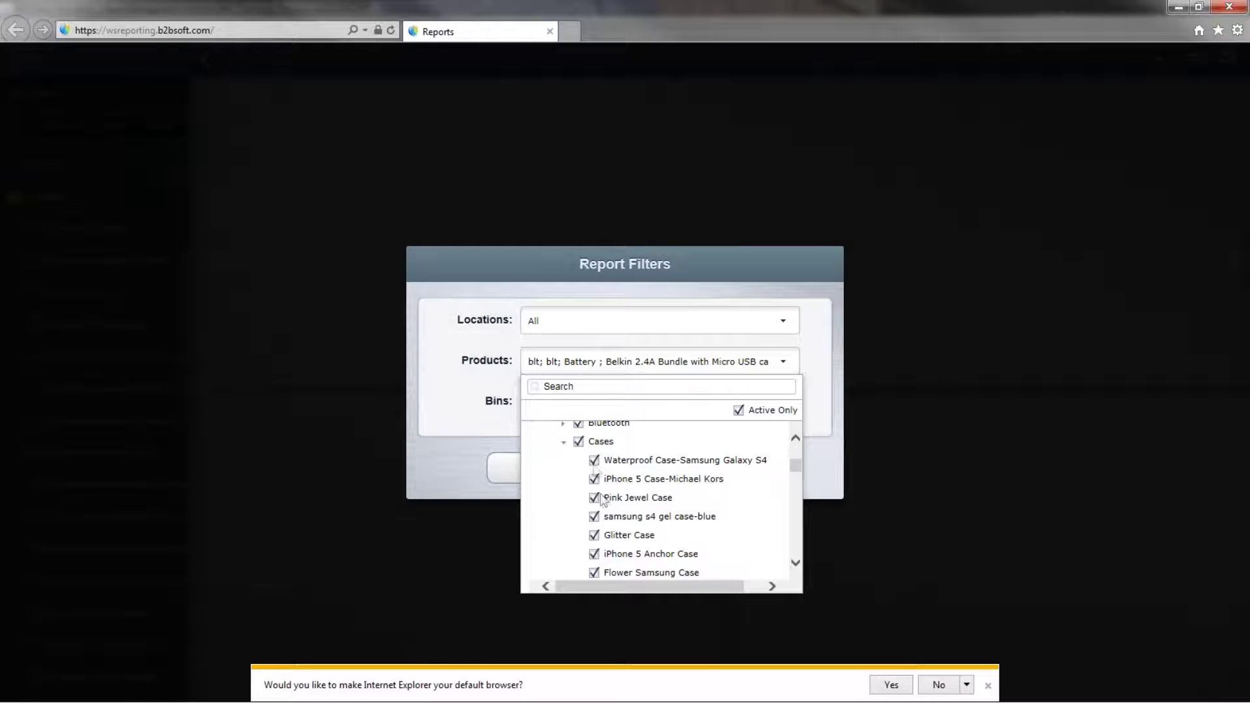
{"action": "left_click", "coordinate": [594, 463]}
{"action": "left_click", "coordinate": [594, 463]}
Re-check All Products and run the report with the filters applied.
{"action": "scroll", "coordinate": [631, 456], "scroll_direction": "up", "scroll_amount": 3}
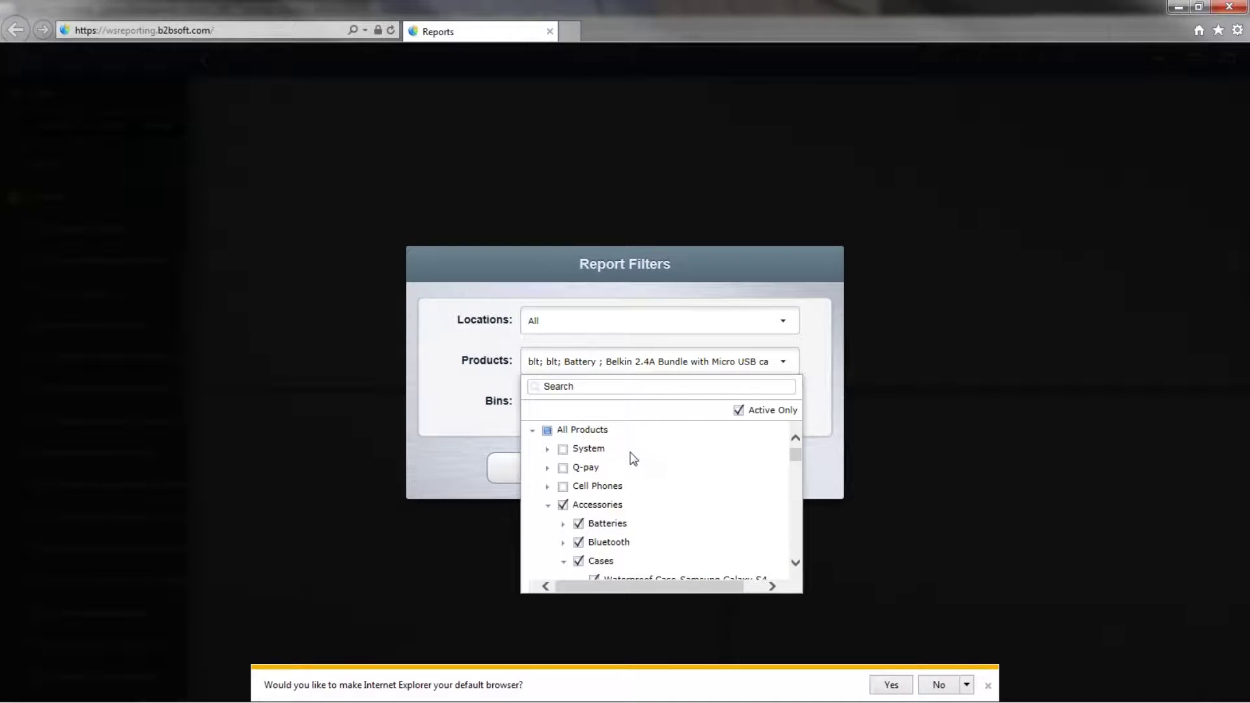
{"action": "left_click", "coordinate": [546, 429]}
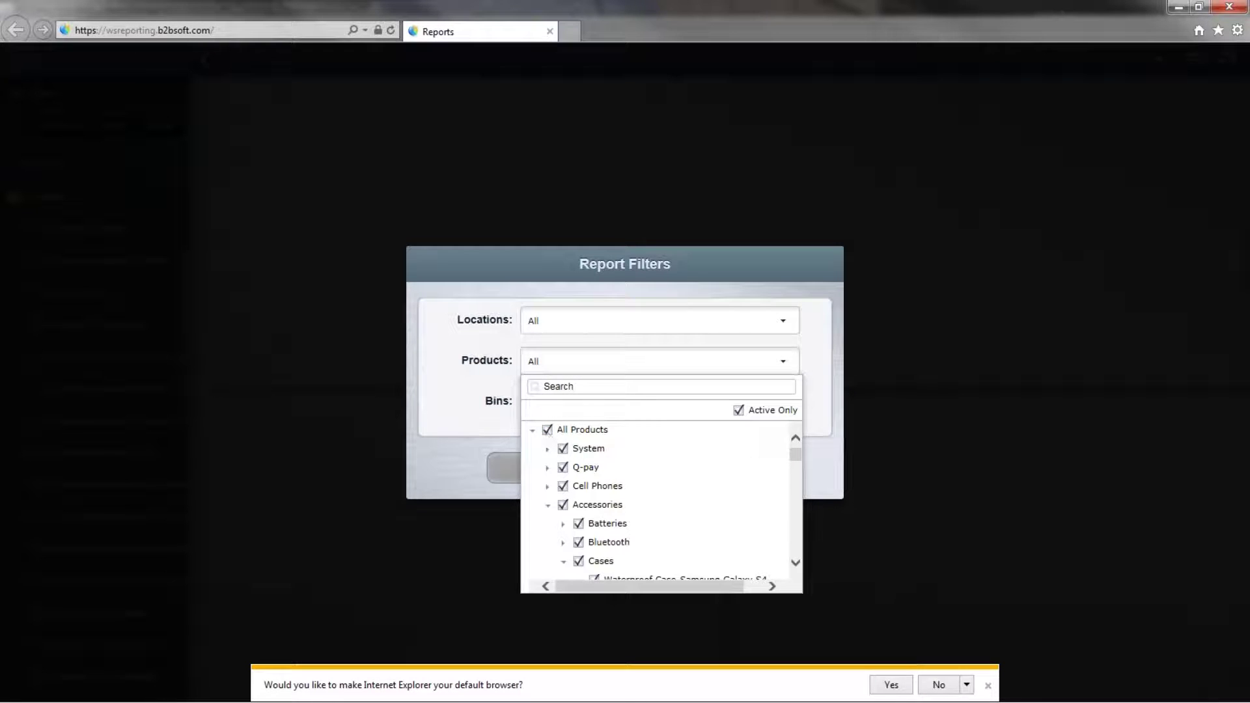
{"action": "left_click", "coordinate": [429, 433]}
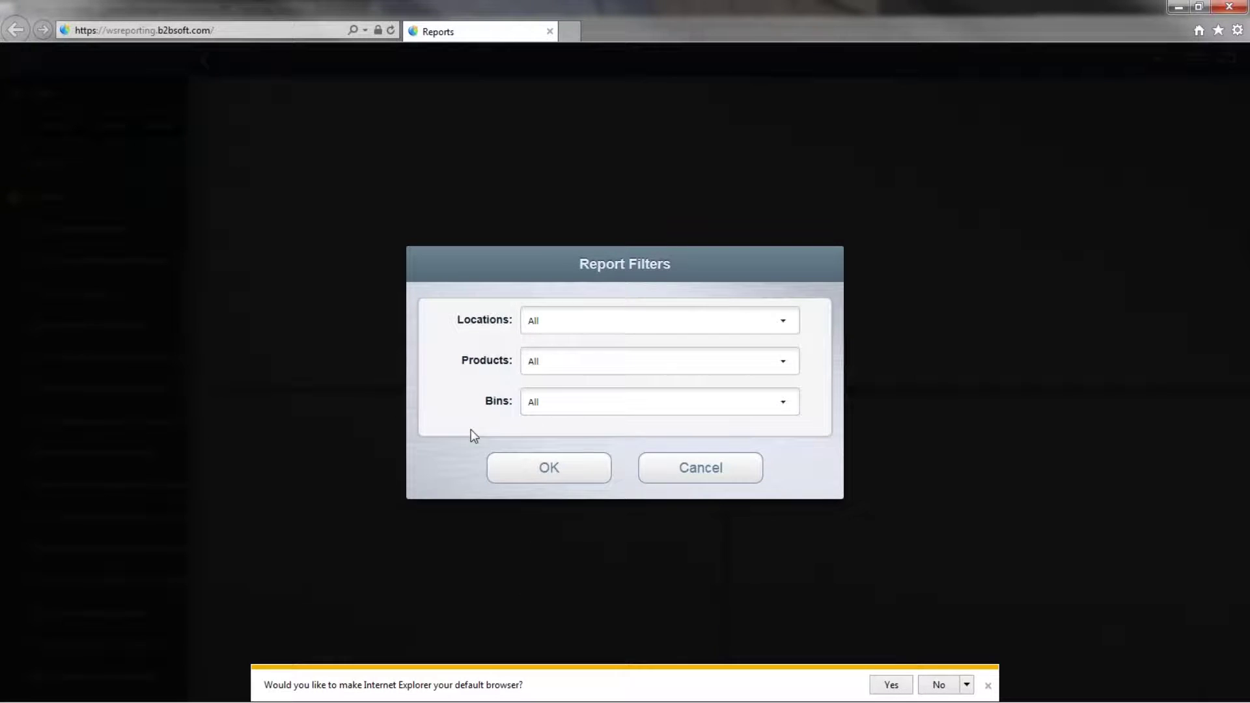
{"action": "left_click", "coordinate": [550, 470]}
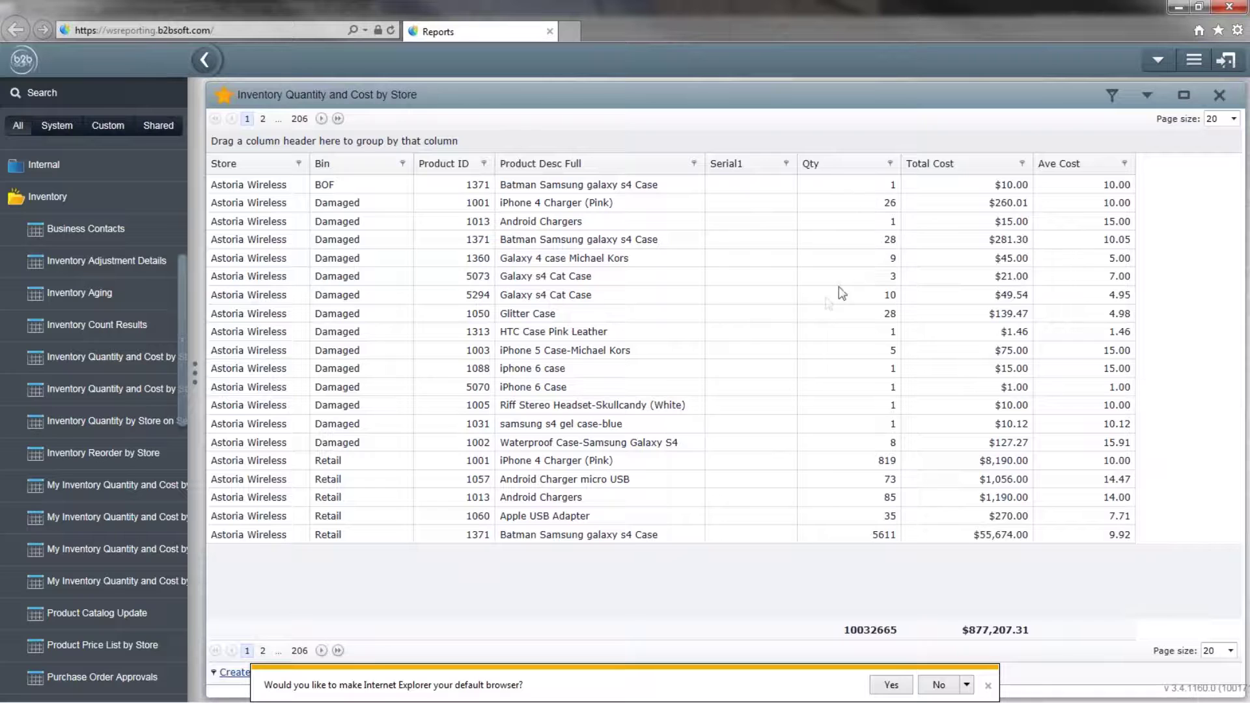
Sort the report on Serial1, switching from ascending to descending, and dismiss the default-browser prompt.
{"action": "left_click", "coordinate": [738, 168]}
{"action": "left_click", "coordinate": [738, 164]}
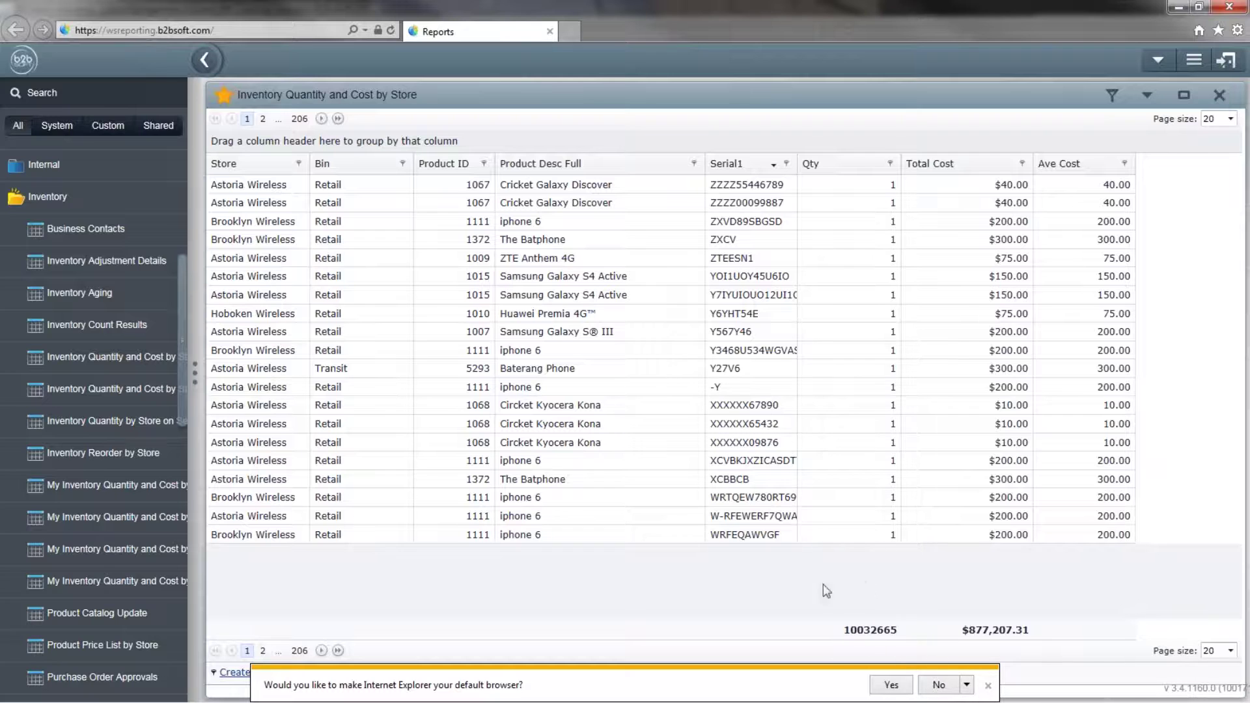
{"action": "left_click", "coordinate": [987, 685]}
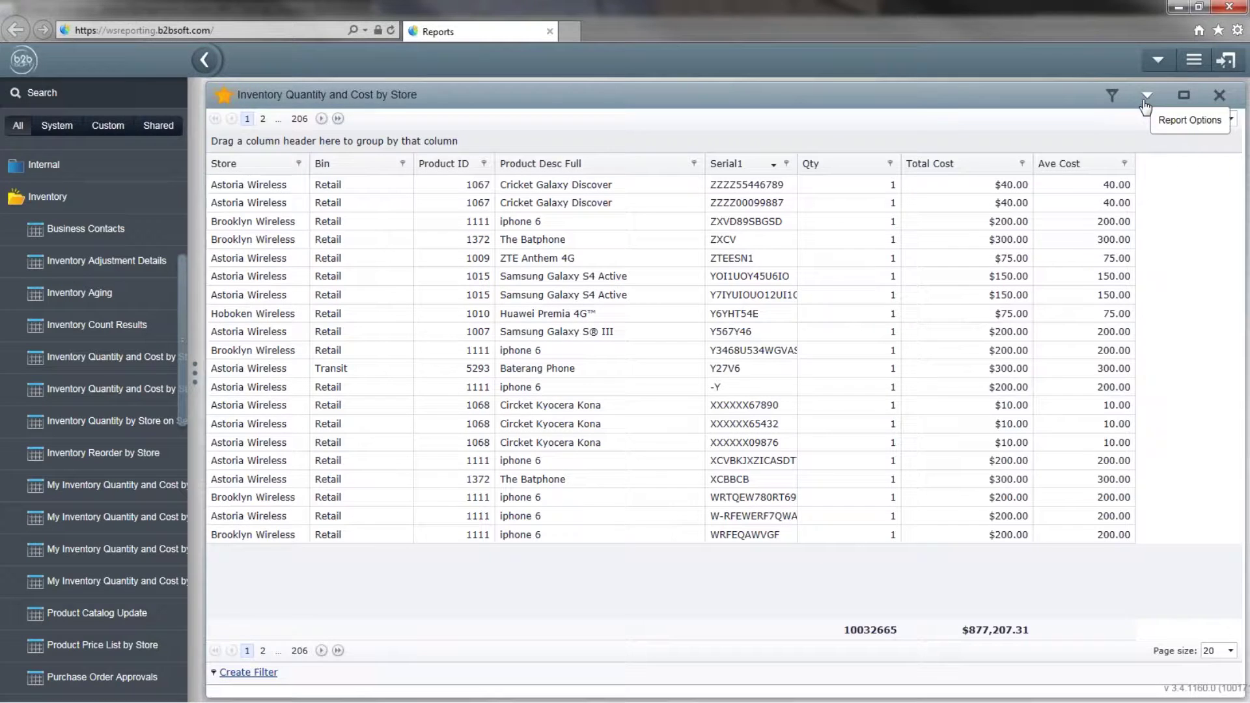
Open the report's options menu.
{"action": "left_click", "coordinate": [1144, 104]}
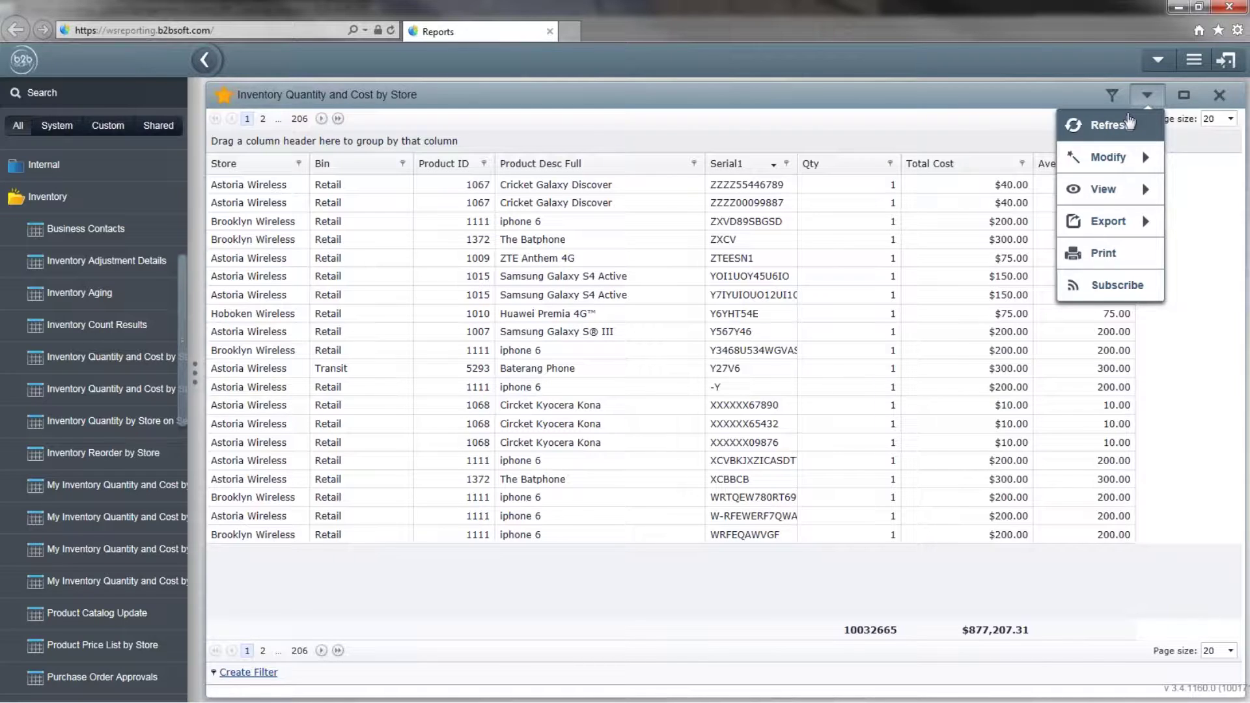
Open the Show/Hide Columns list from Report Options > Modify and move it off the report header.
{"action": "mouse_move", "coordinate": [1124, 170]}
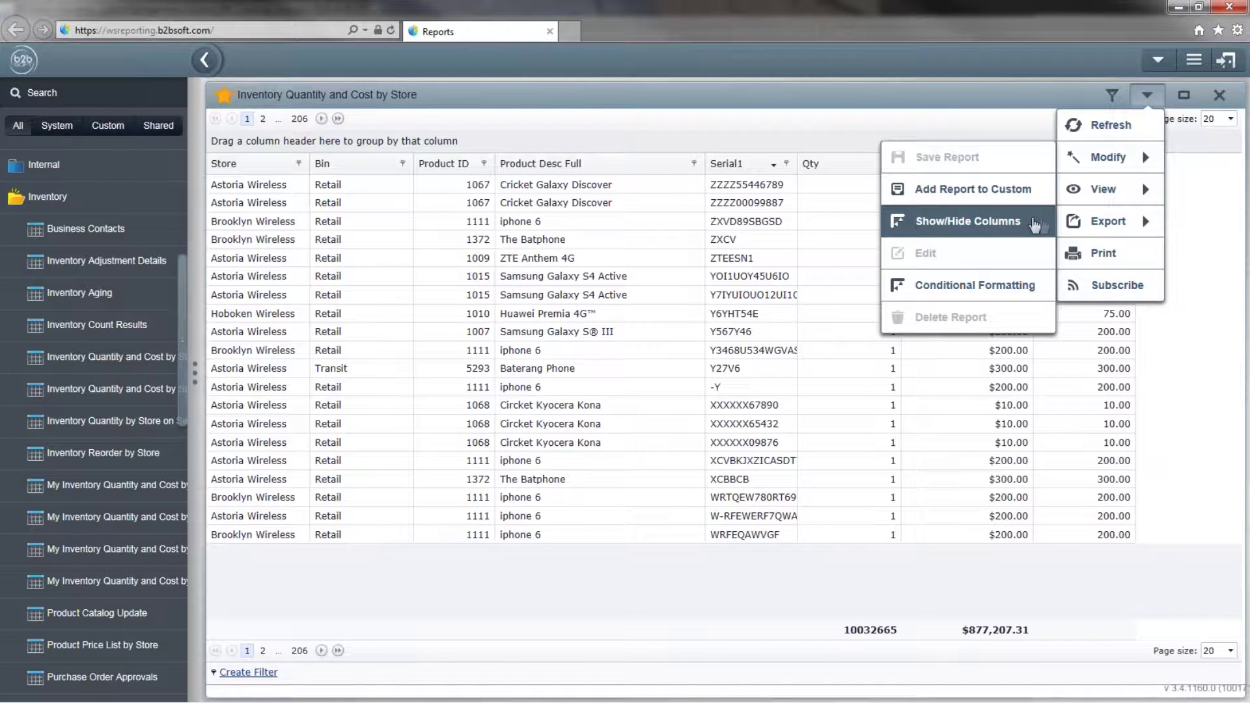
{"action": "left_click", "coordinate": [950, 228]}
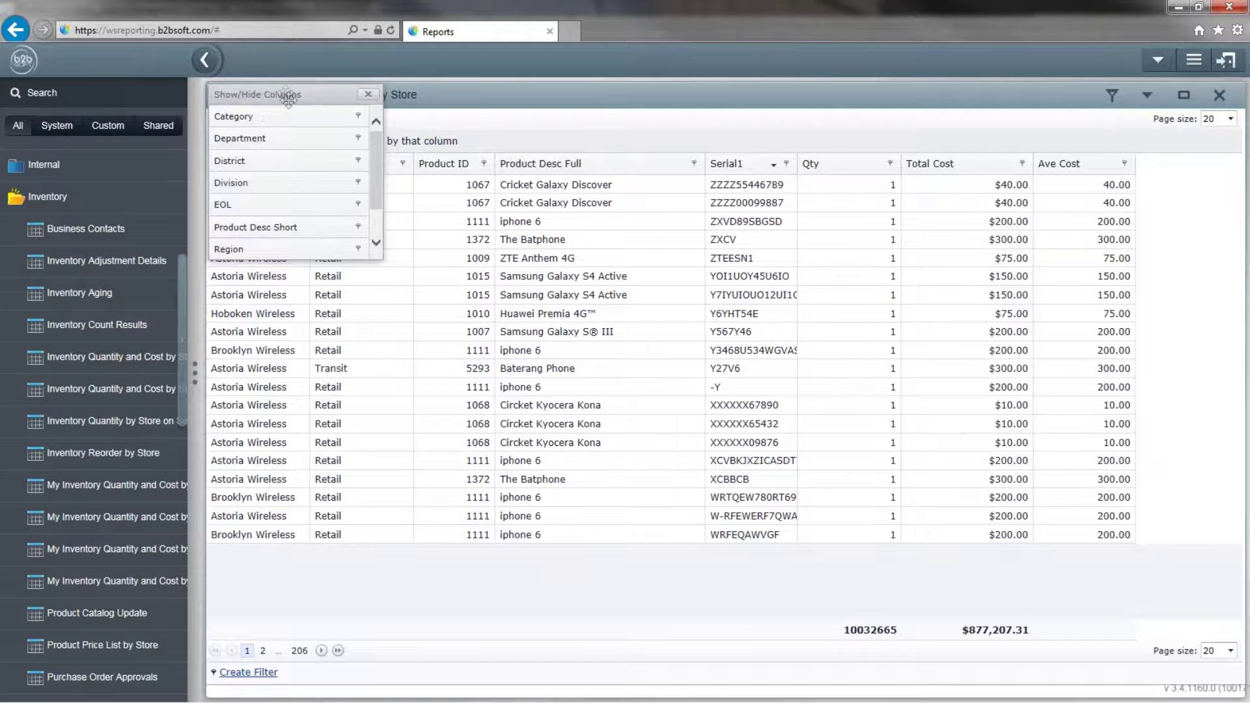
{"action": "left_click_drag", "start_coordinate": [286, 96], "coordinate": [487, 550]}
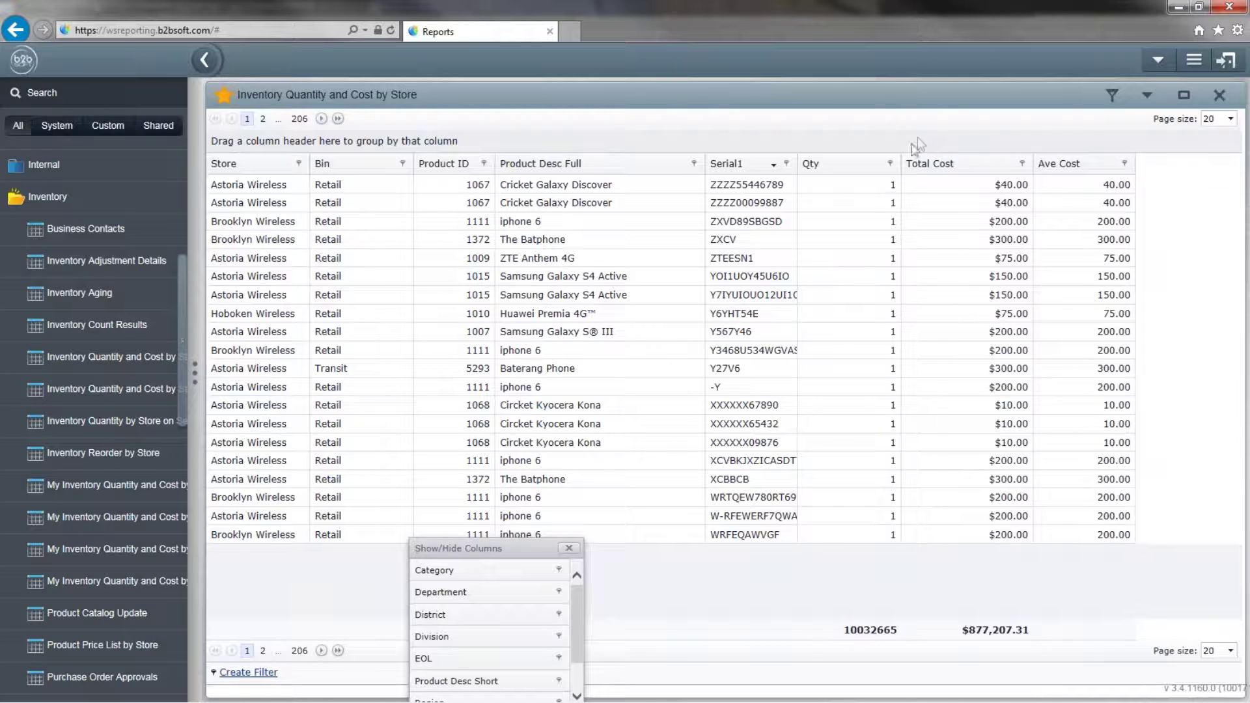
{"action": "left_click_drag", "start_coordinate": [438, 550], "coordinate": [235, 119]}
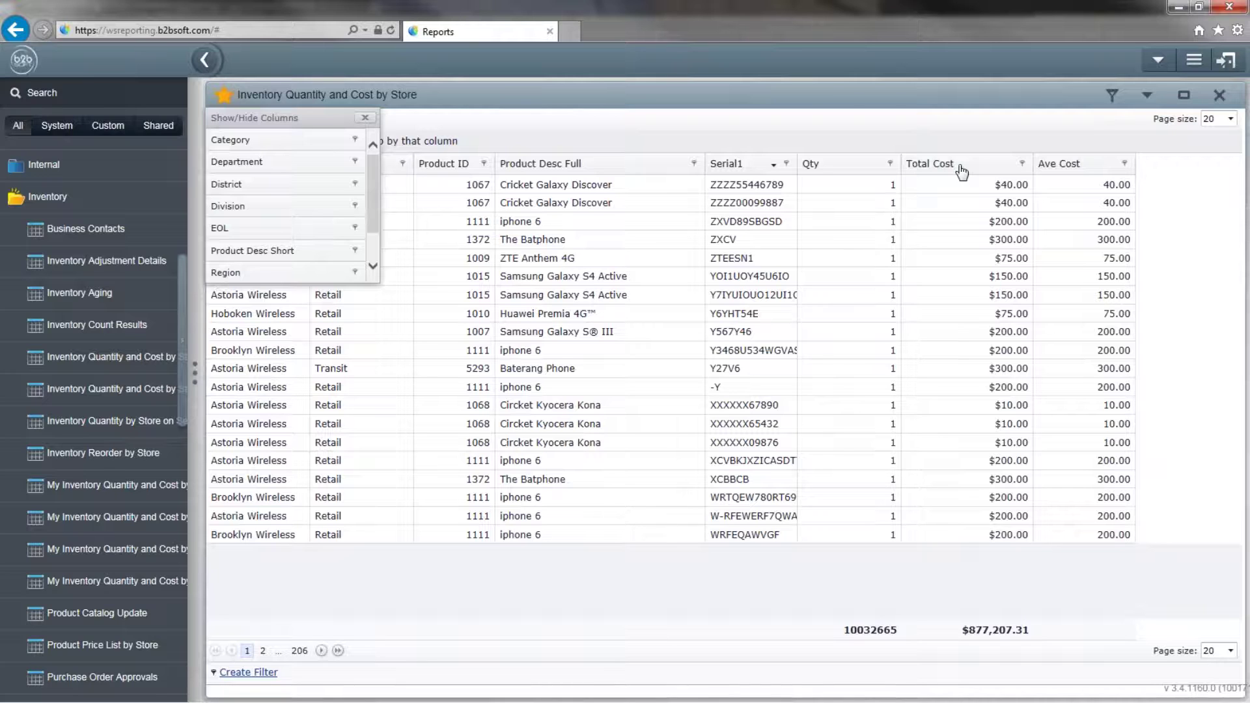
{"action": "left_click_drag", "start_coordinate": [961, 172], "coordinate": [280, 207]}
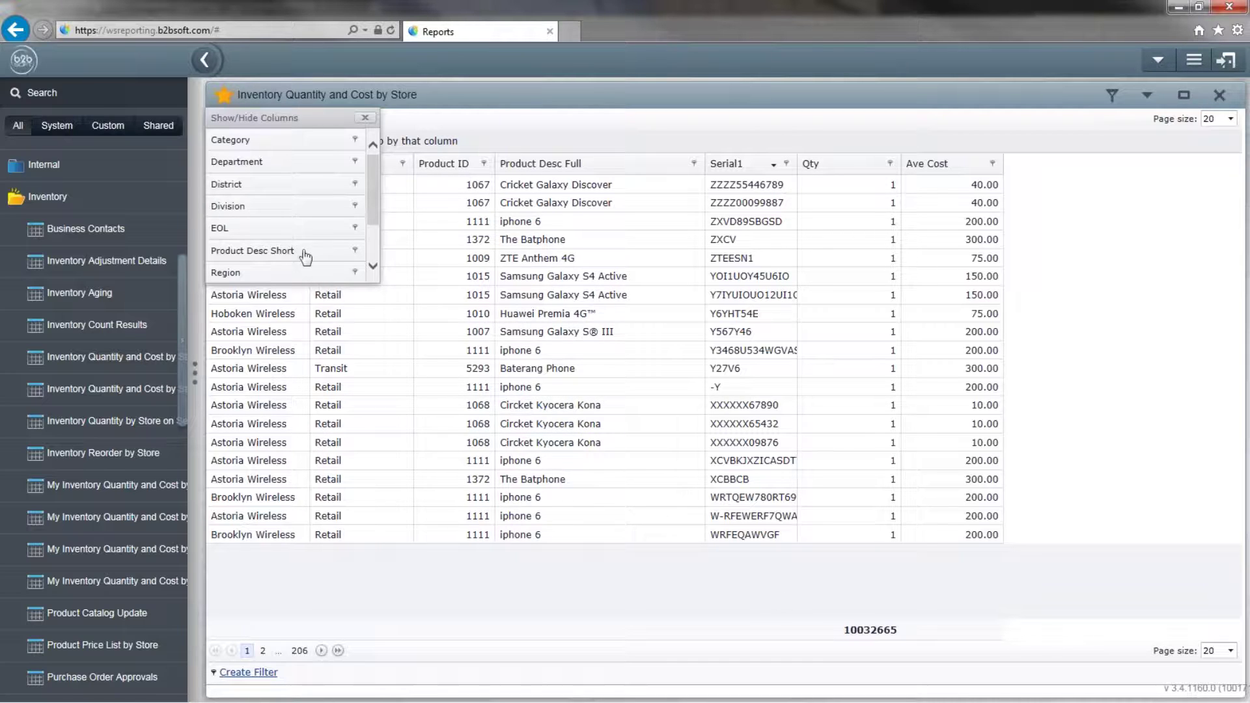
Add the Retail Price column after Ave Cost, then close the hidden-columns list.
{"action": "scroll", "coordinate": [293, 261], "scroll_direction": "down", "scroll_amount": 1}
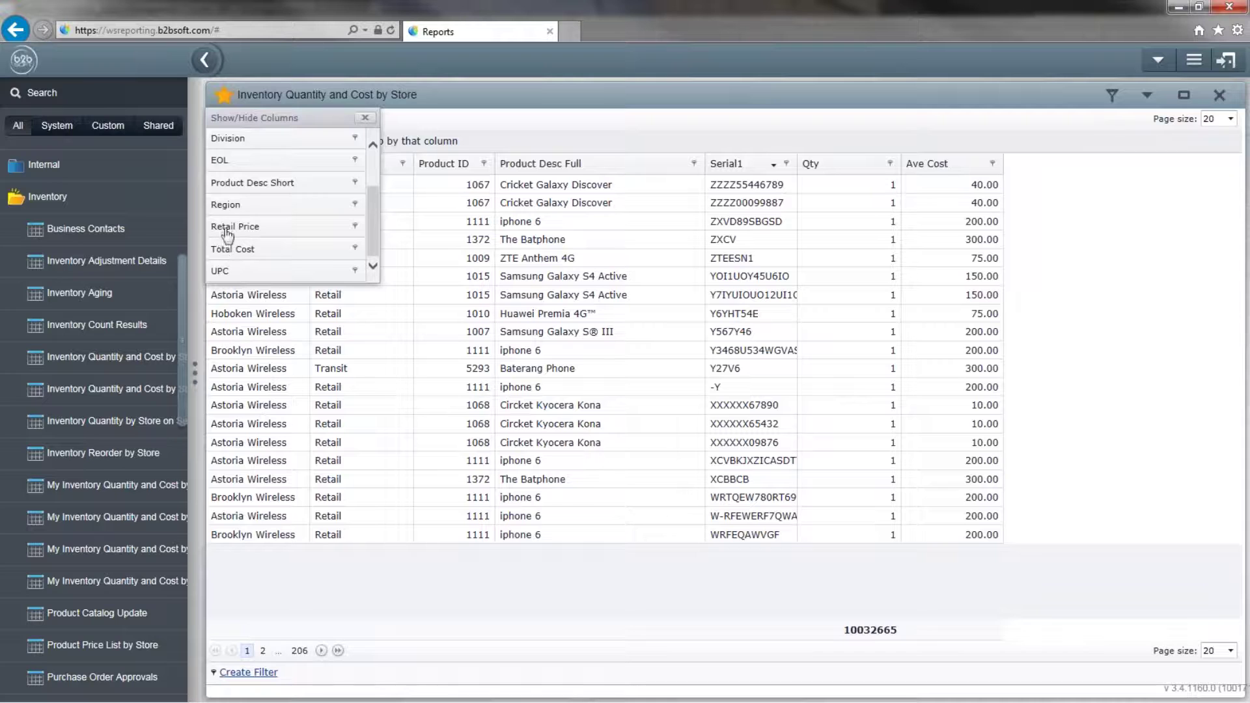
{"action": "left_click_drag", "start_coordinate": [229, 227], "coordinate": [1002, 175]}
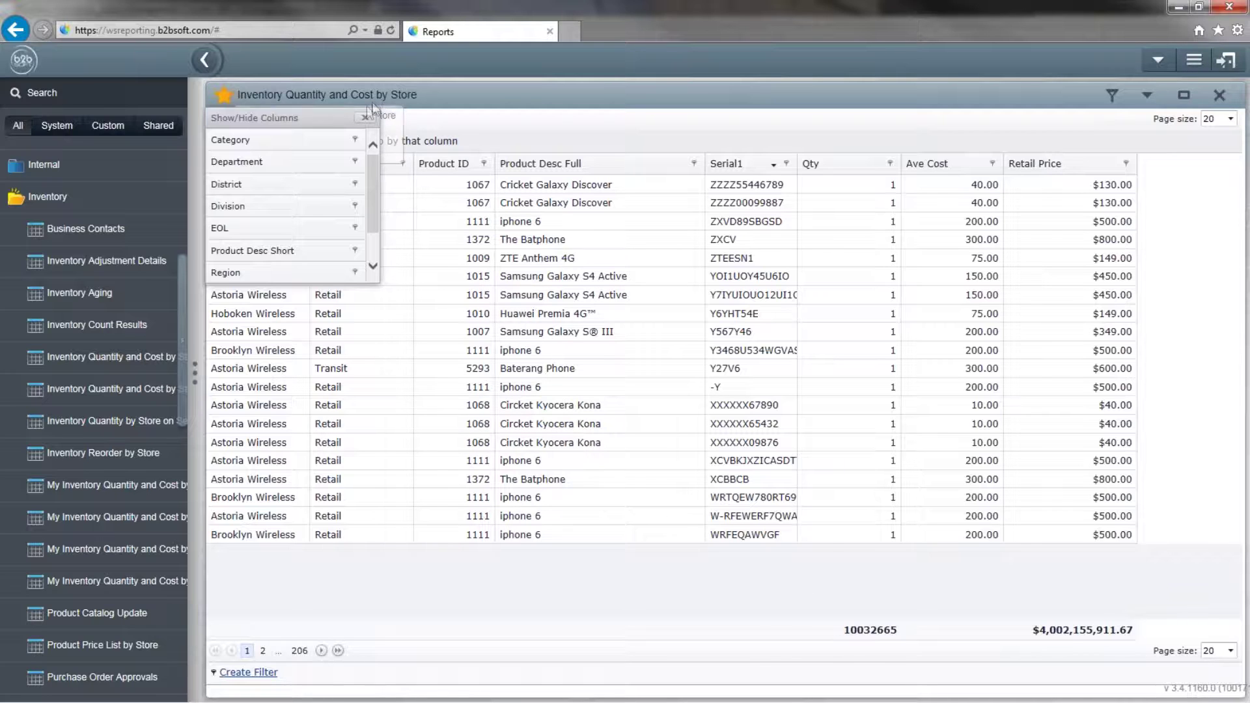
{"action": "left_click", "coordinate": [389, 151]}
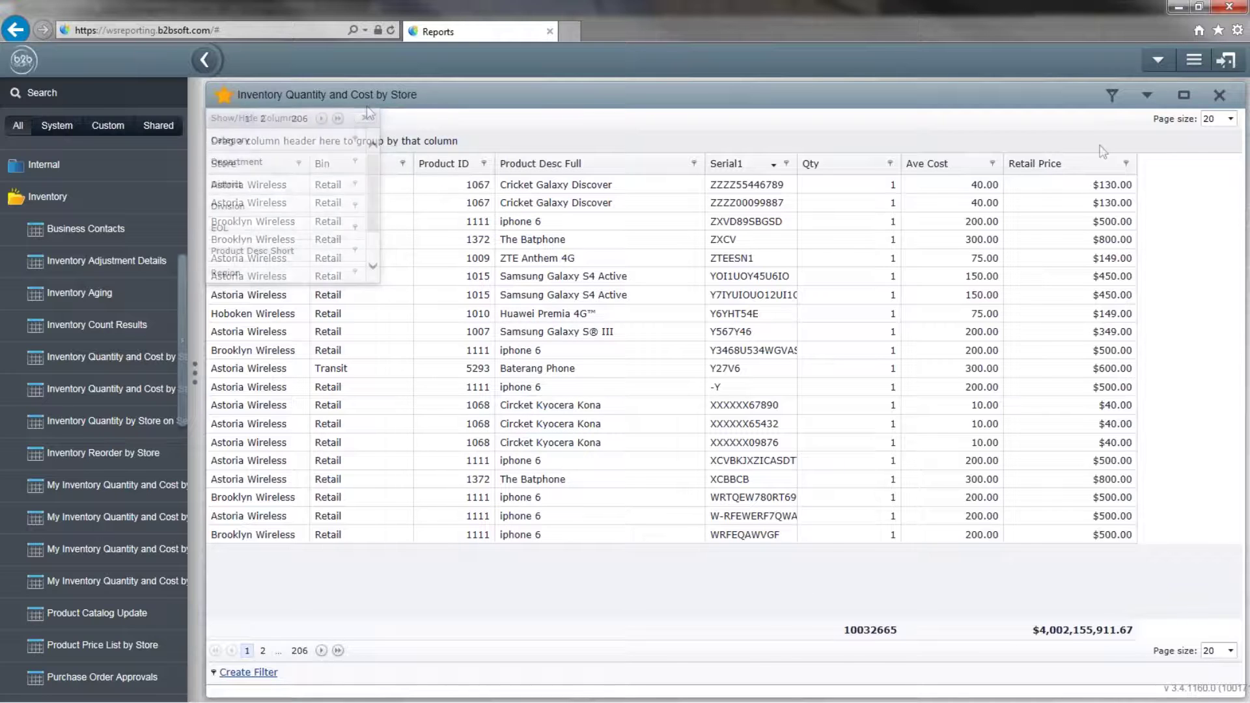
Add the report to Custom via Report Options > Modify, view the Custom list, and focus the report name.
{"action": "left_click", "coordinate": [1147, 96]}
{"action": "mouse_move", "coordinate": [1126, 162]}
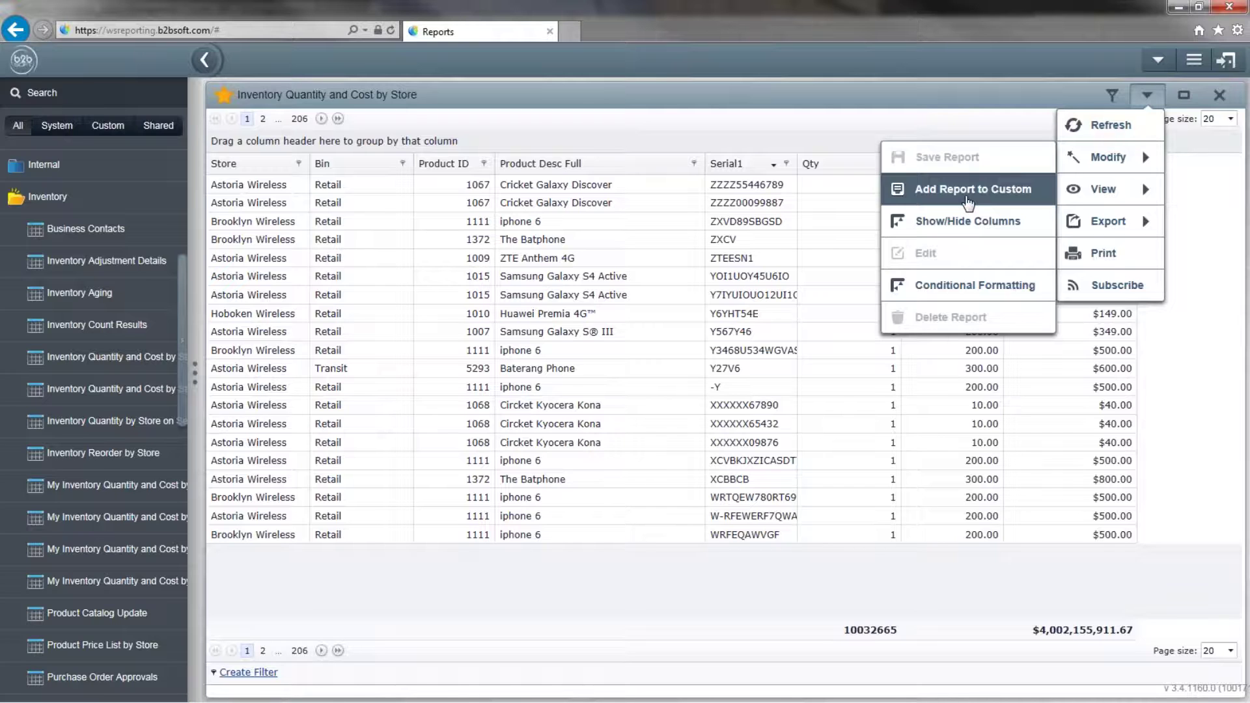
{"action": "left_click", "coordinate": [966, 196]}
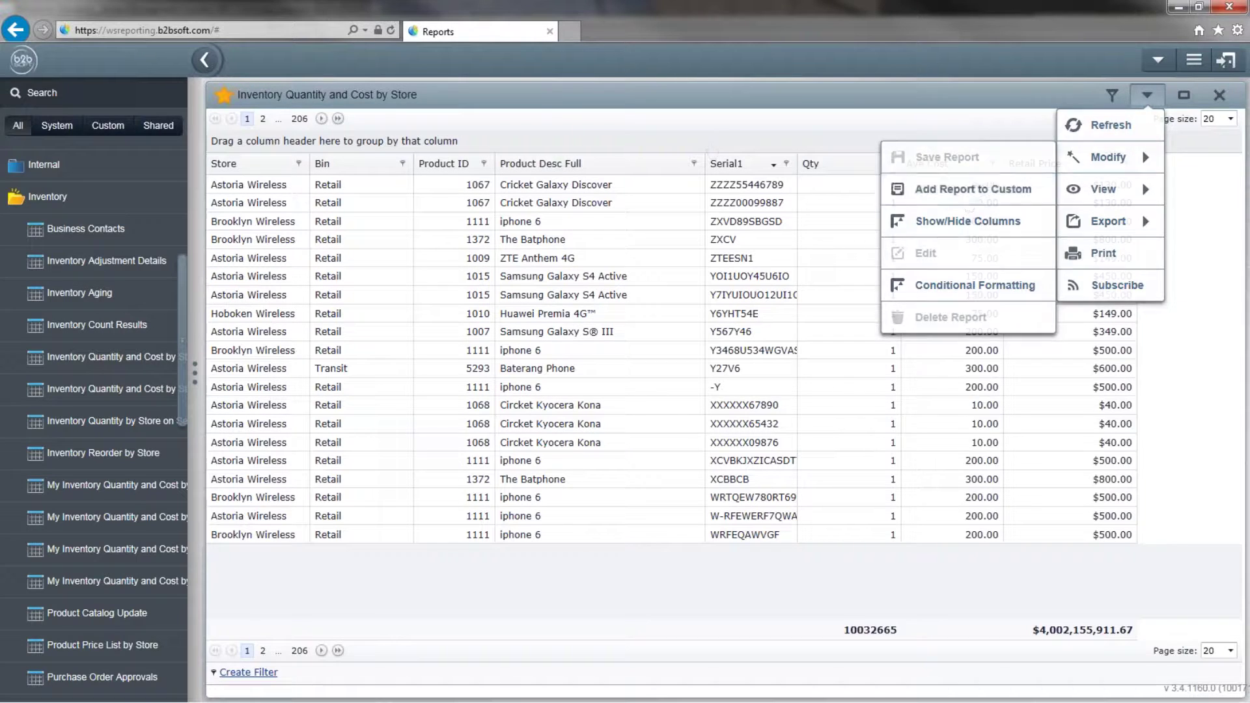
{"action": "left_click", "coordinate": [111, 126]}
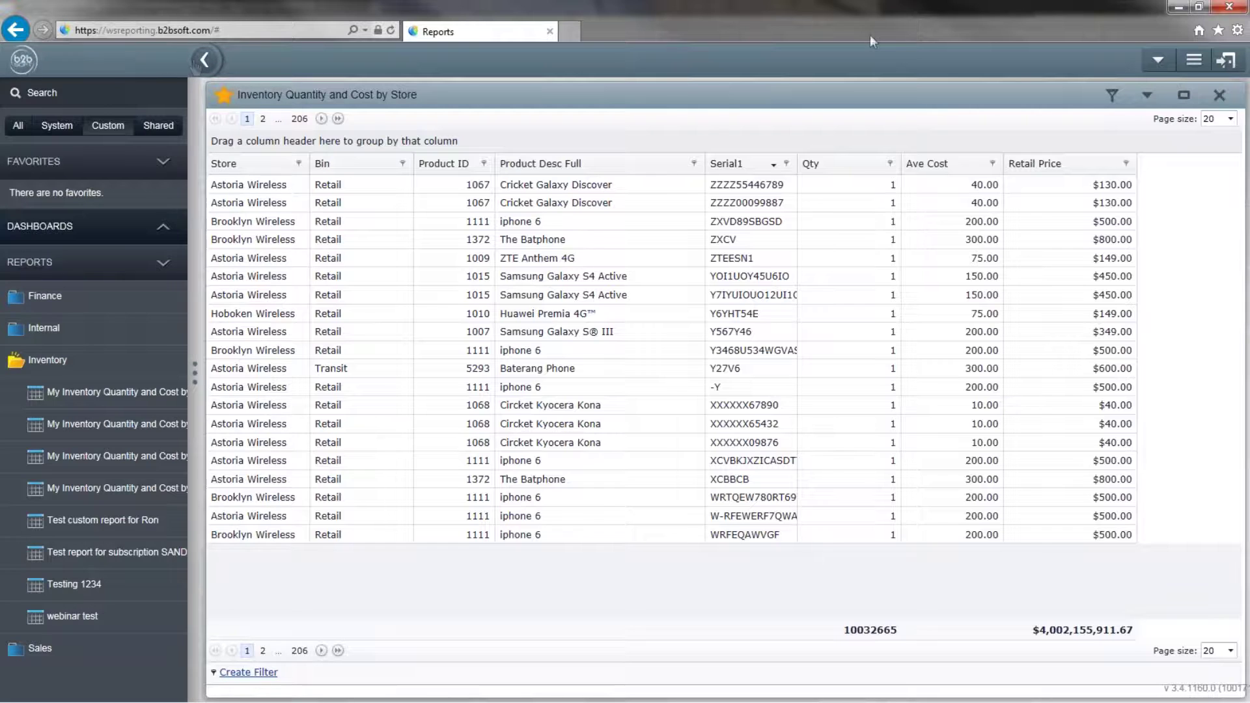
{"action": "left_click", "coordinate": [1147, 95]}
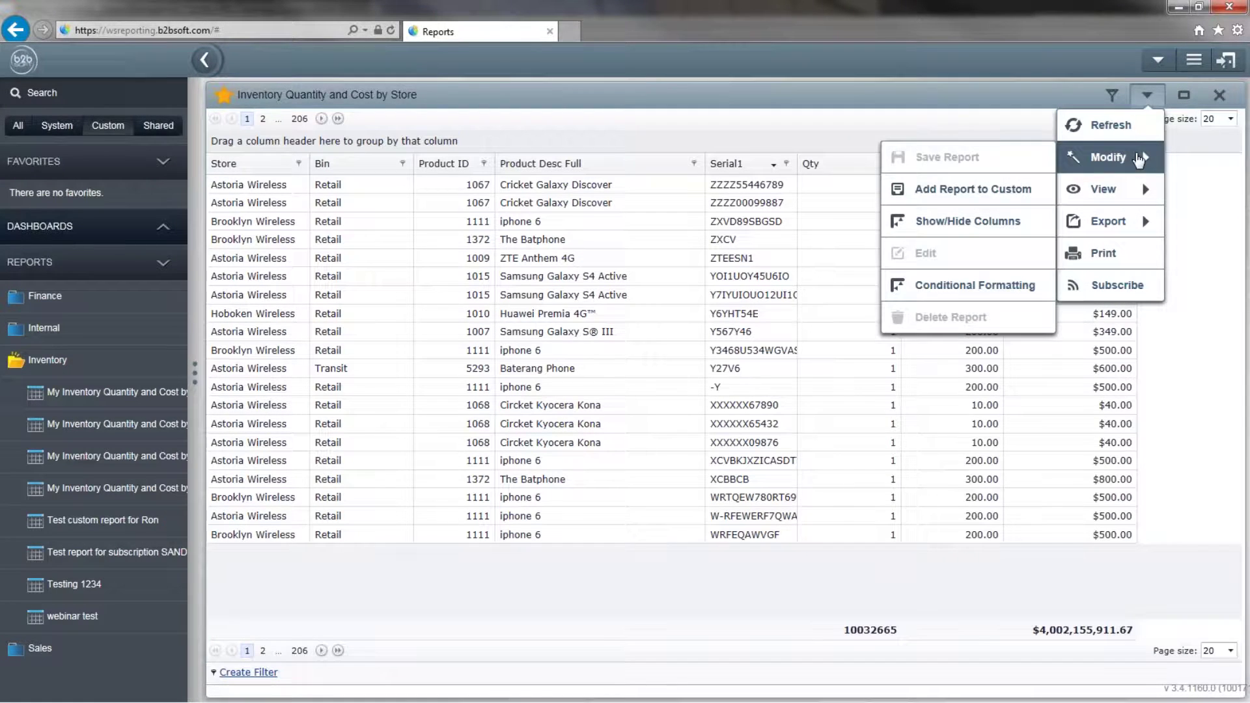
{"action": "left_click", "coordinate": [929, 190]}
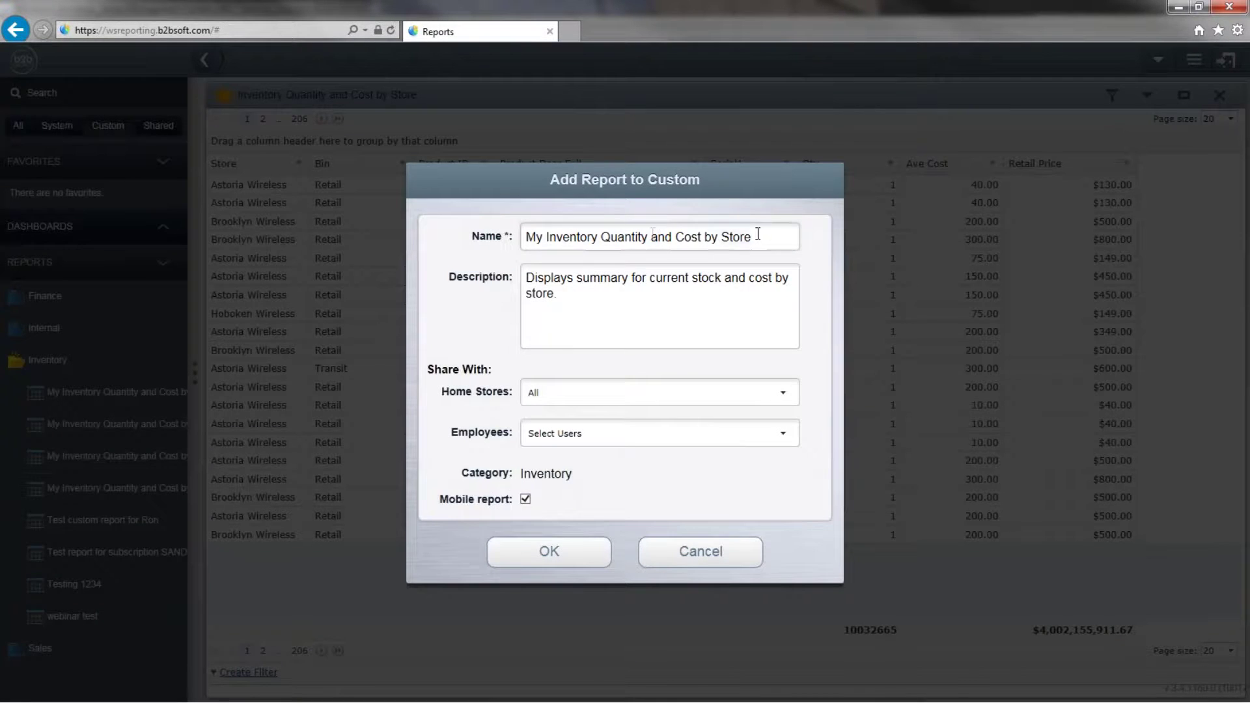
Rename the custom report to 'Testing Inty quantity and cost' and check its Home Stores setting.
{"action": "key", "text": "ctrl+a"}
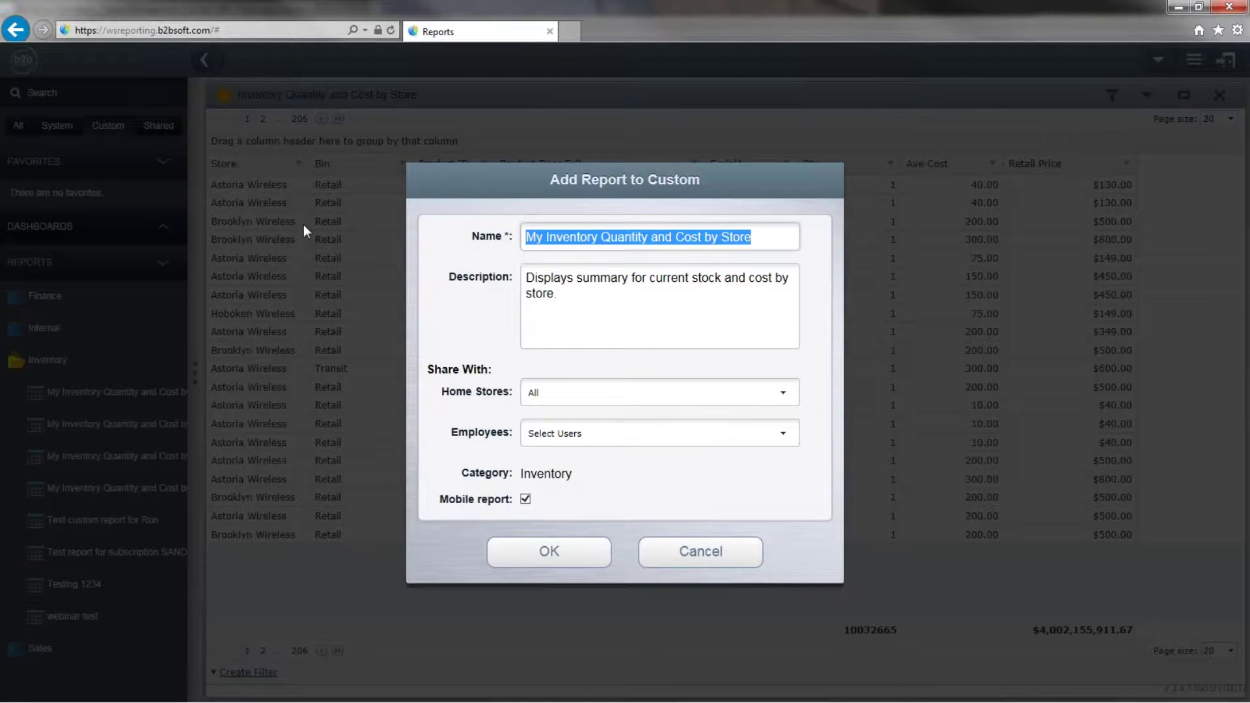
{"action": "type", "text": "Testing Ivtory"}
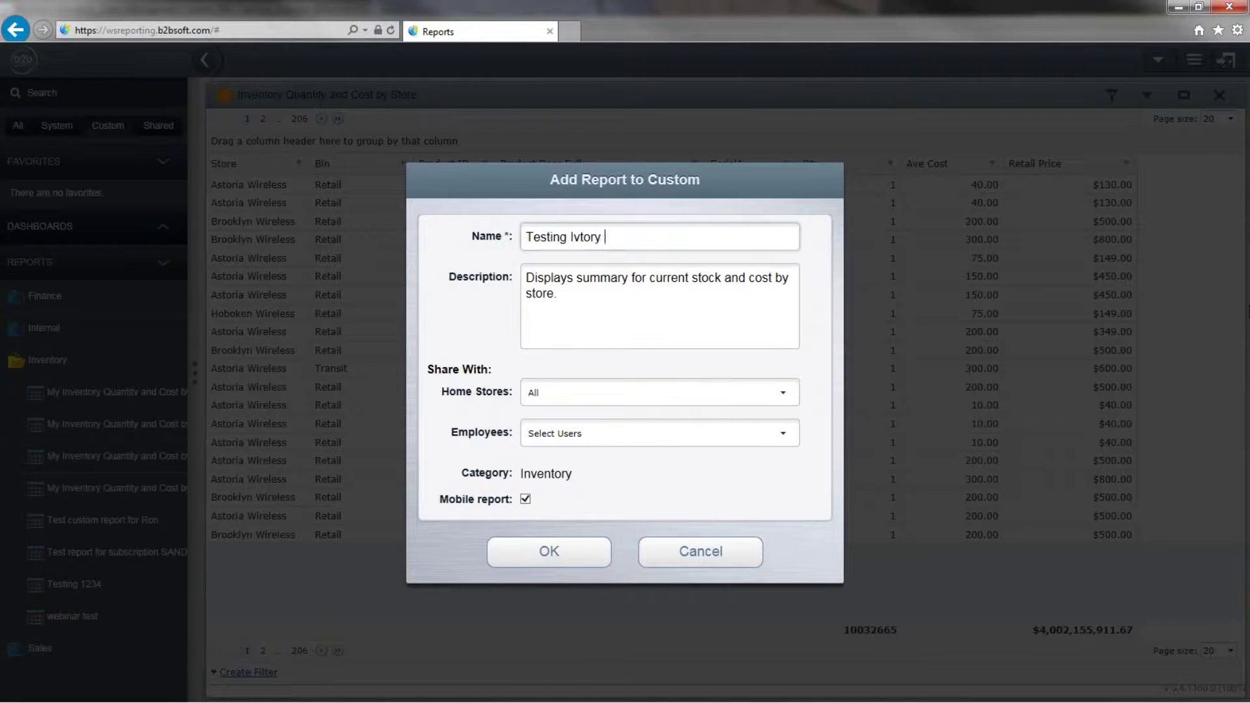
{"action": "key", "text": "BackSpace"}
{"action": "key", "text": "BackSpace"}
{"action": "key", "text": "BackSpace"}
{"action": "type", "text": "Inty quanit"}
{"action": "key", "text": "BackSpace"}
{"action": "key", "text": "BackSpace"}
{"action": "type", "text": "tity and cost"}
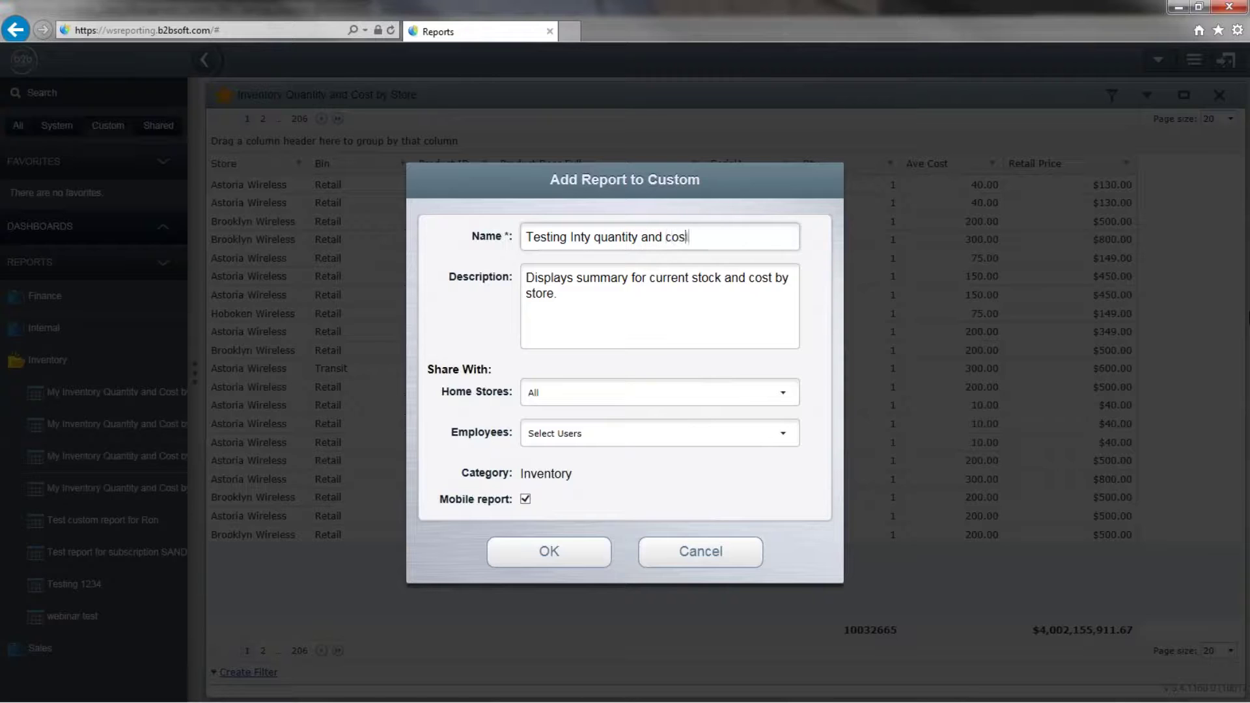
{"action": "left_click", "coordinate": [558, 294]}
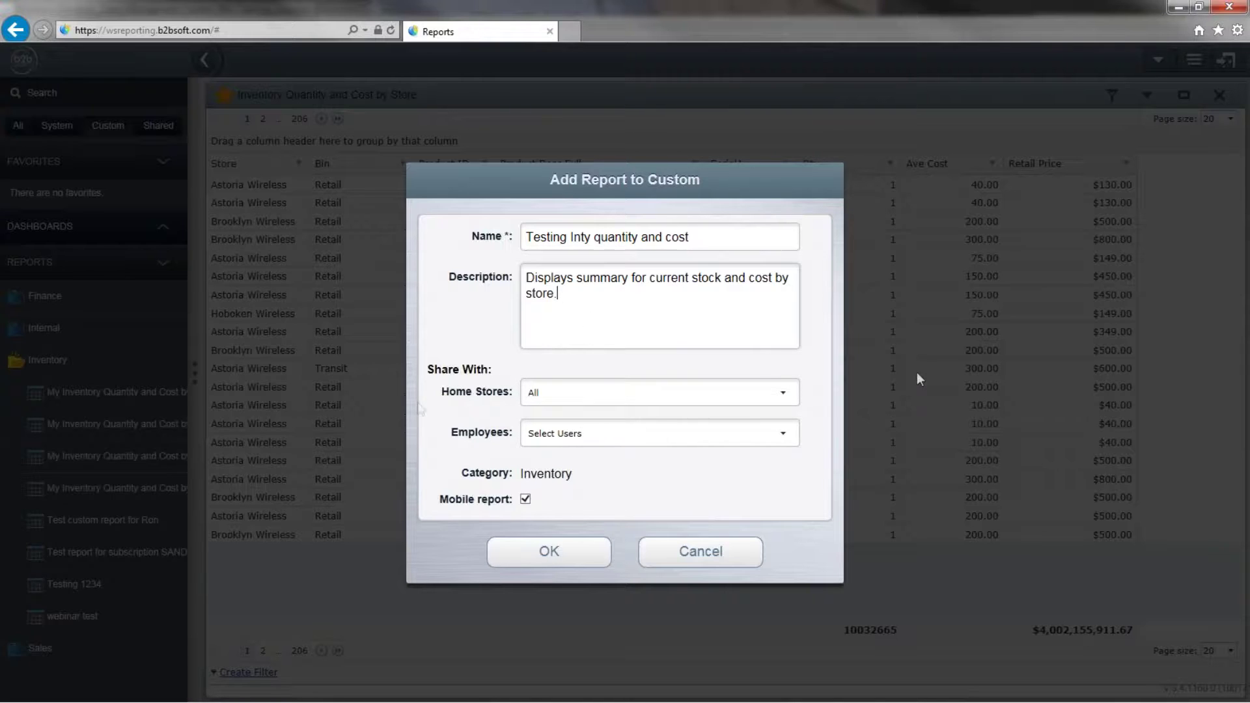
{"action": "left_click", "coordinate": [782, 392]}
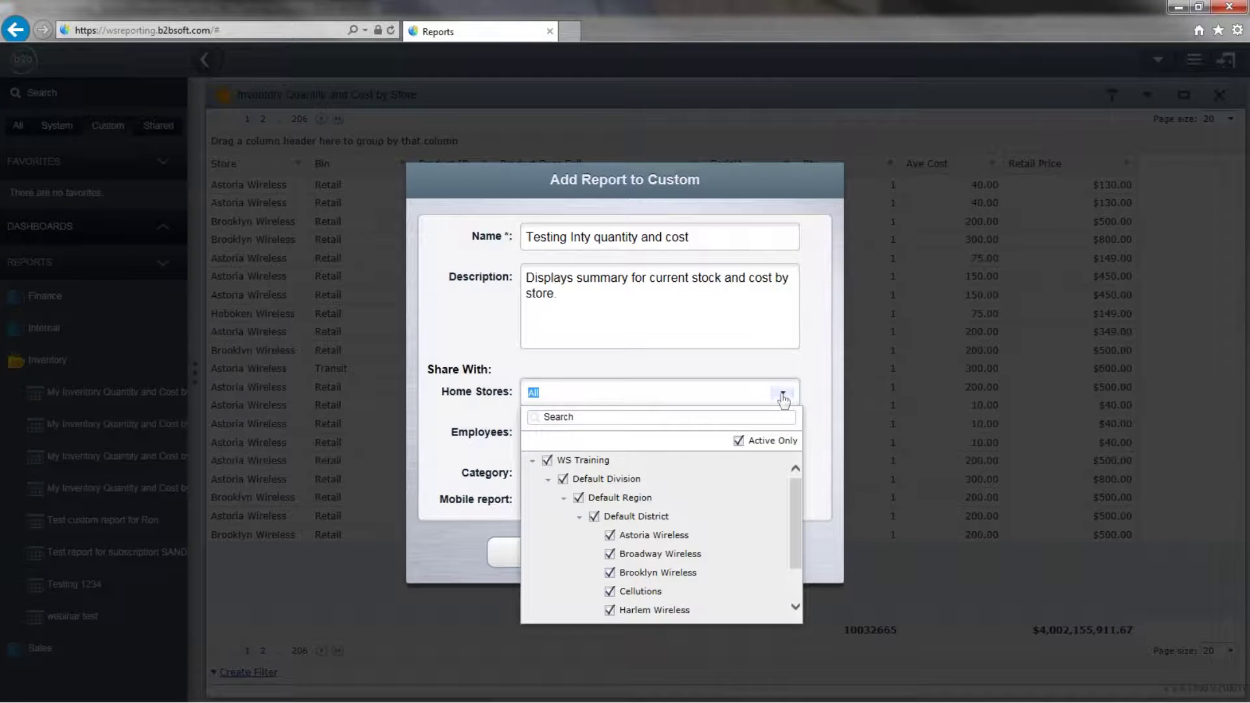
Review the Home Stores and Employees sharing lists, then confirm adding 'Testing Inty quantity and cost' to Custom.
{"action": "scroll", "coordinate": [667, 529], "scroll_direction": "down", "scroll_amount": 1}
{"action": "scroll", "coordinate": [667, 529], "scroll_direction": "down", "scroll_amount": 1}
{"action": "scroll", "coordinate": [662, 545], "scroll_direction": "up", "scroll_amount": 2}
{"action": "left_click", "coordinate": [718, 361]}
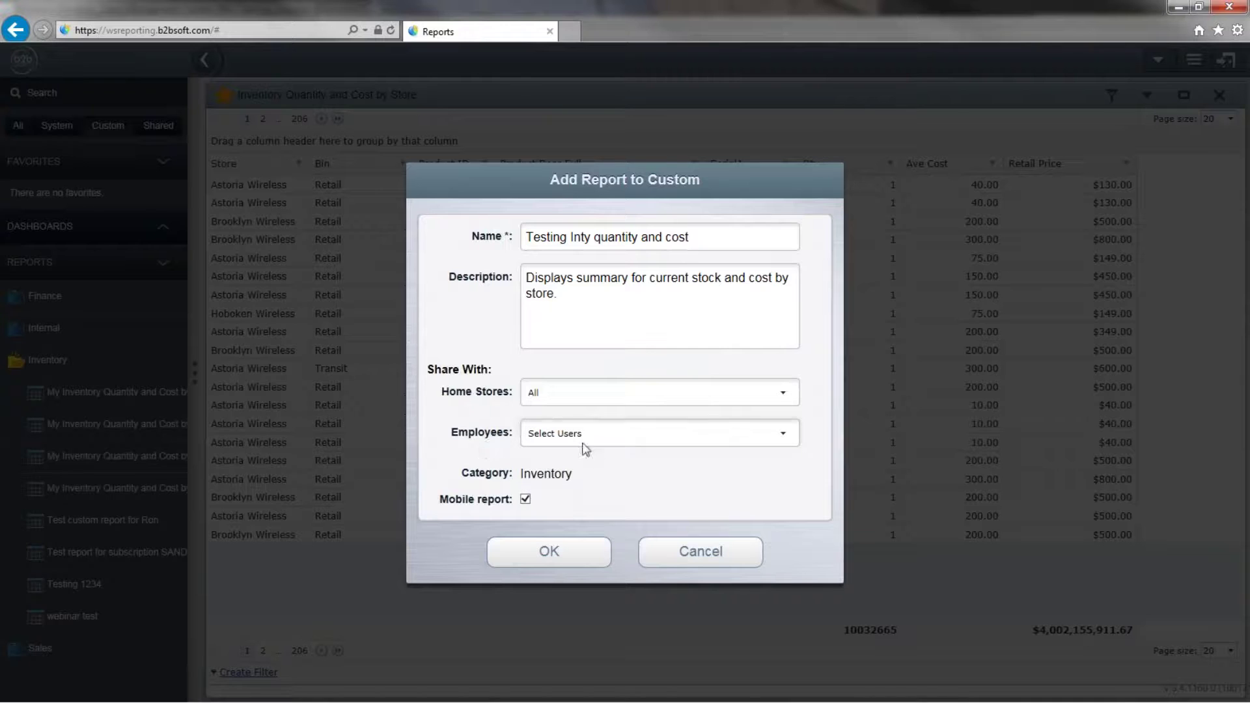
{"action": "left_click", "coordinate": [783, 433]}
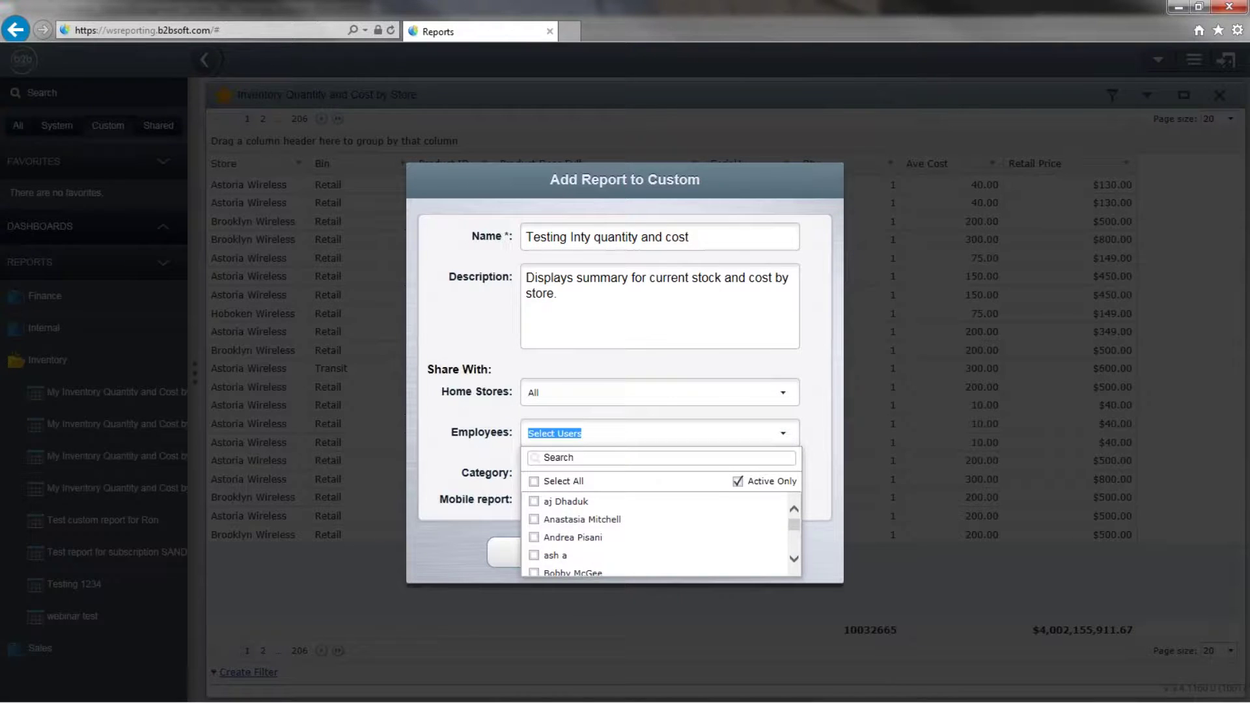
{"action": "scroll", "coordinate": [693, 527], "scroll_direction": "down", "scroll_amount": 2}
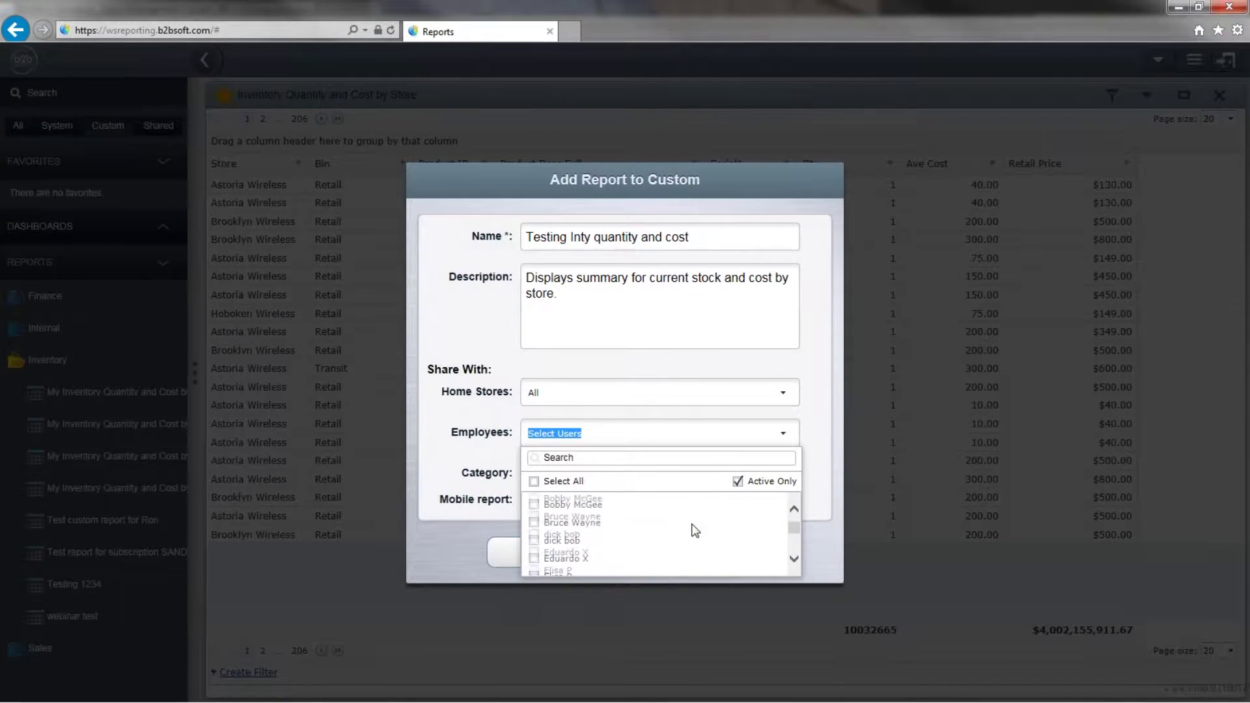
{"action": "scroll", "coordinate": [692, 529], "scroll_direction": "down", "scroll_amount": 2}
{"action": "left_click", "coordinate": [482, 441]}
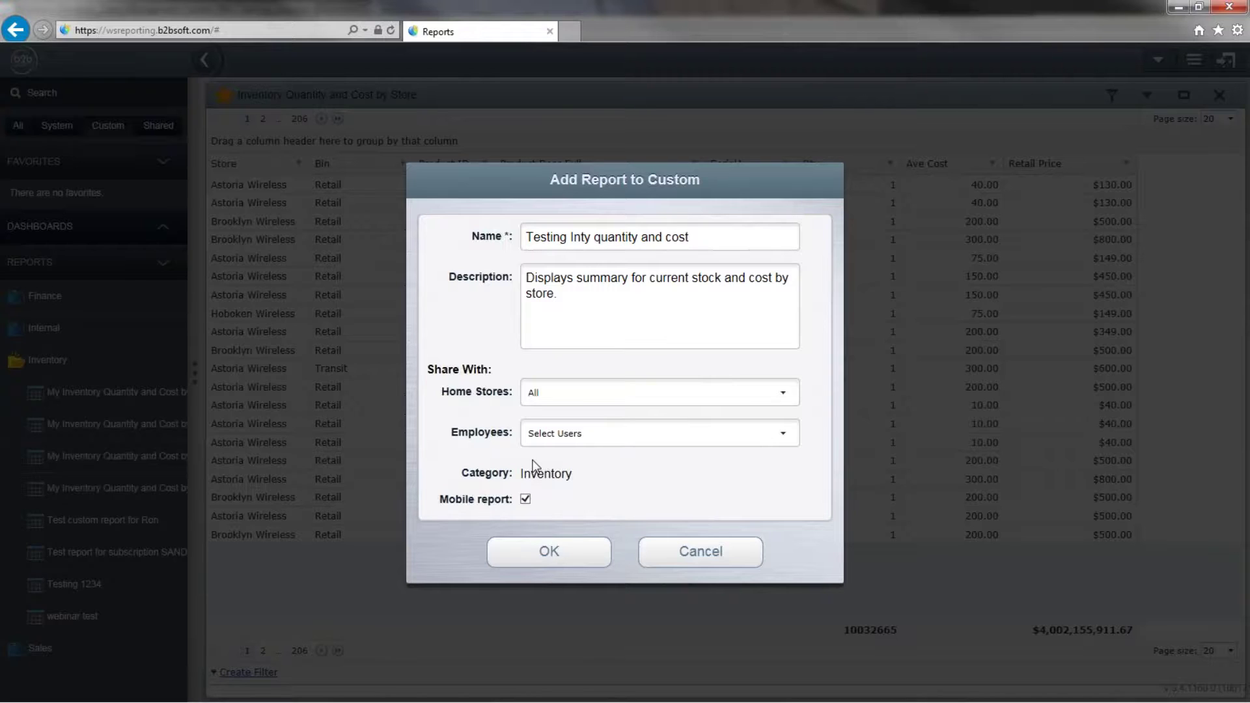
{"action": "left_click", "coordinate": [549, 551]}
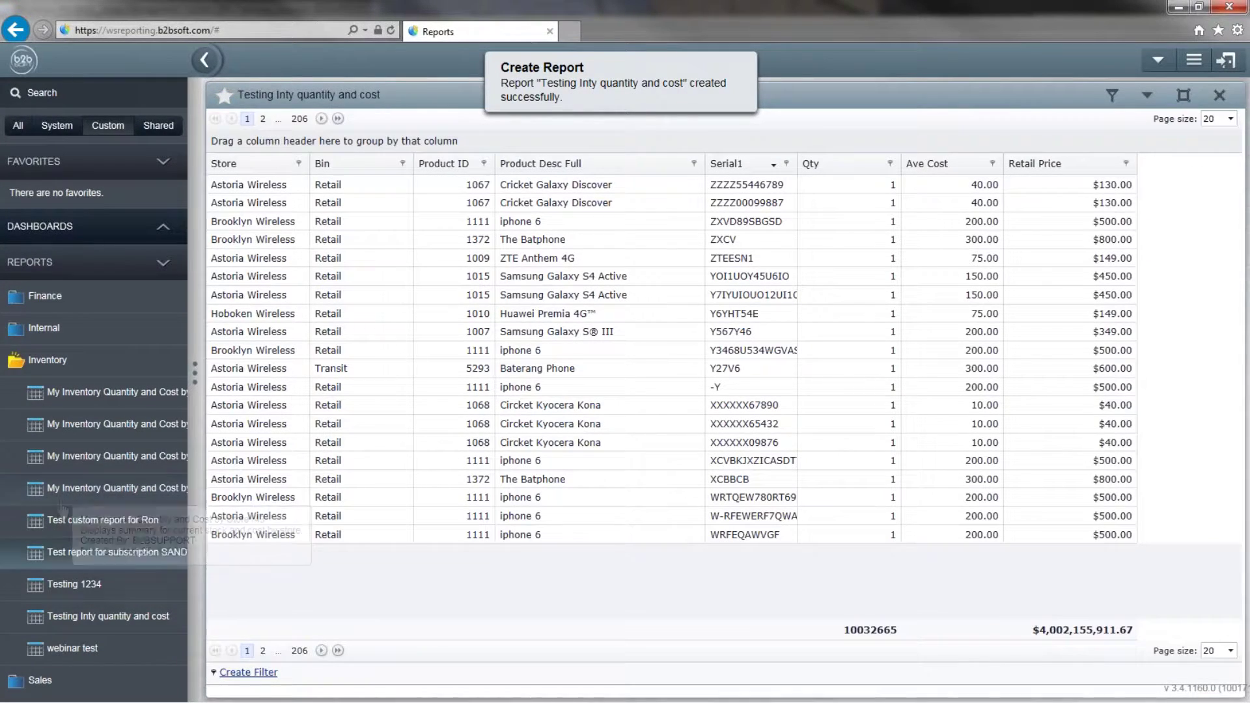
Switch to the Custom reports view and open 'Testing Inty quantity and cost' under Inventory.
{"action": "left_click", "coordinate": [17, 127]}
{"action": "left_click", "coordinate": [110, 126]}
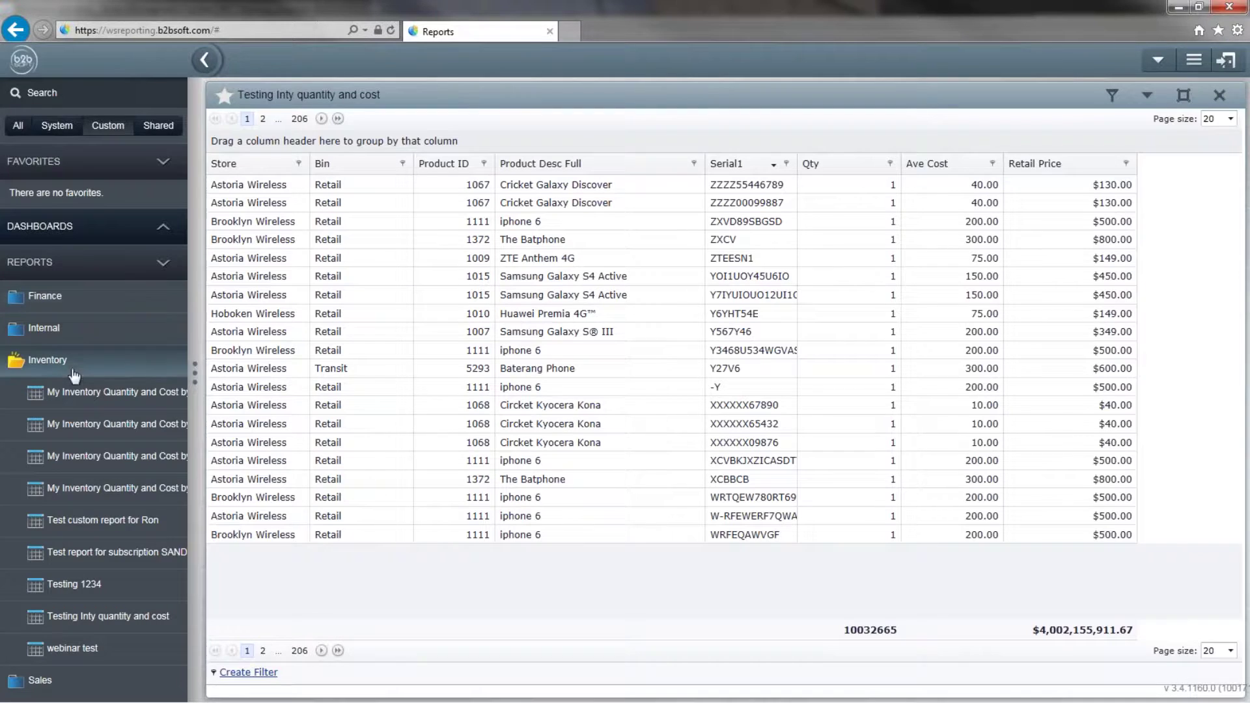
{"action": "left_click", "coordinate": [67, 628]}
{"action": "left_click", "coordinate": [696, 463]}
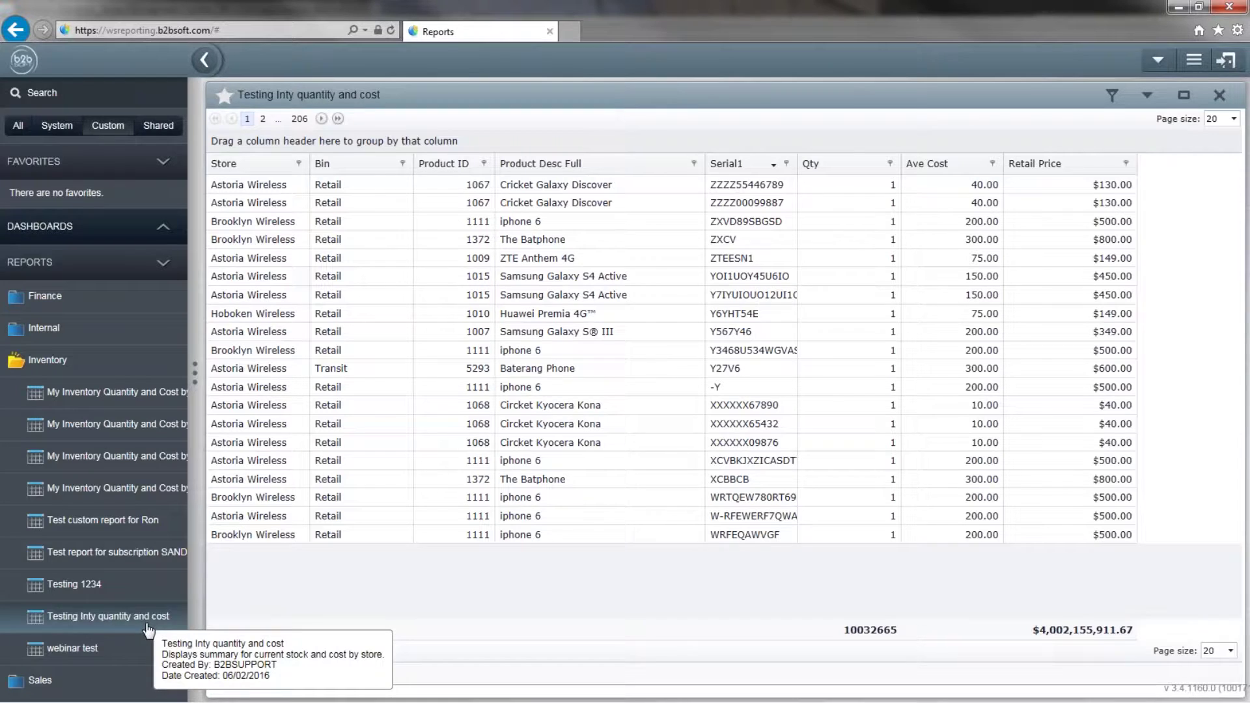
{"action": "left_click", "coordinate": [149, 624]}
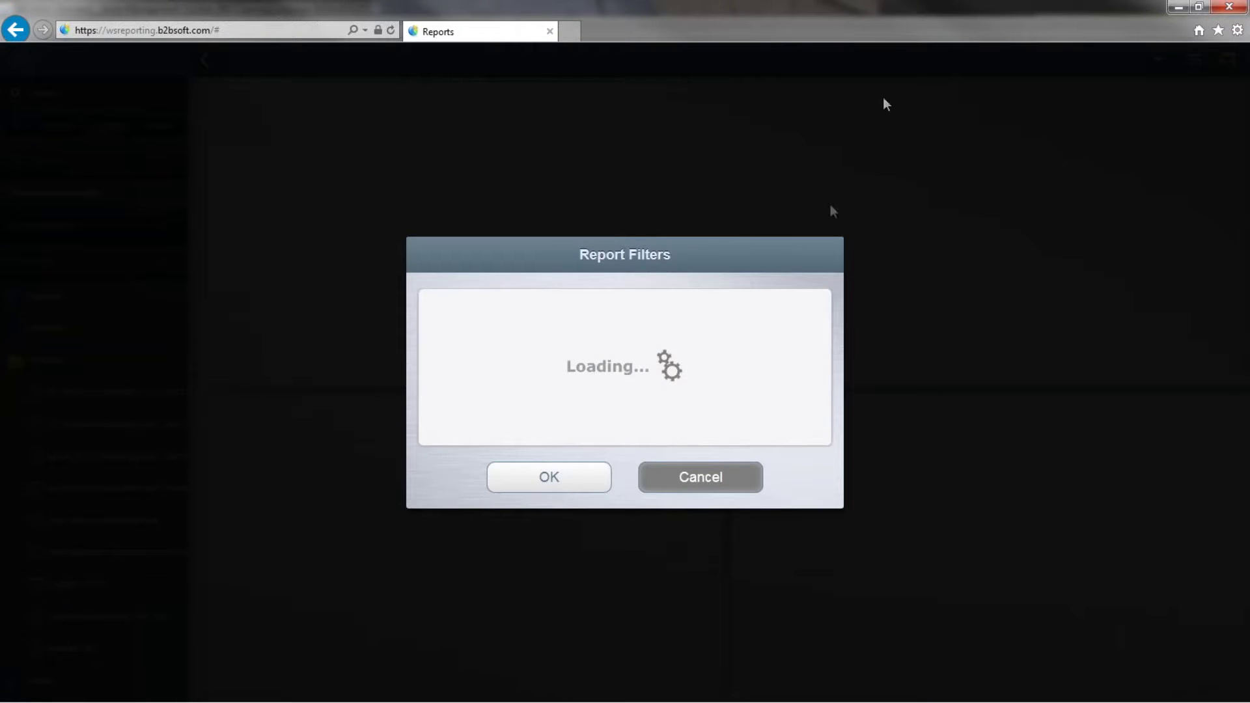
Run the report with default filters and open its Report Options Modify menu.
{"action": "left_click", "coordinate": [549, 477]}
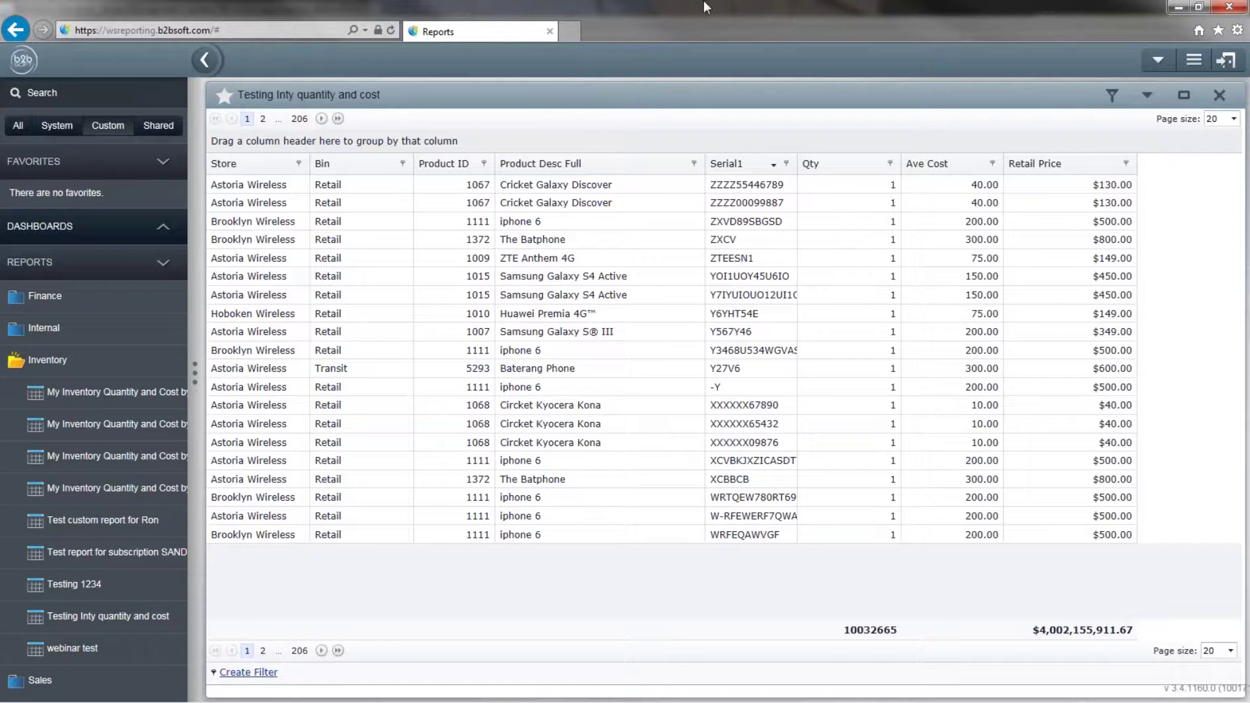
{"action": "left_click", "coordinate": [1146, 95]}
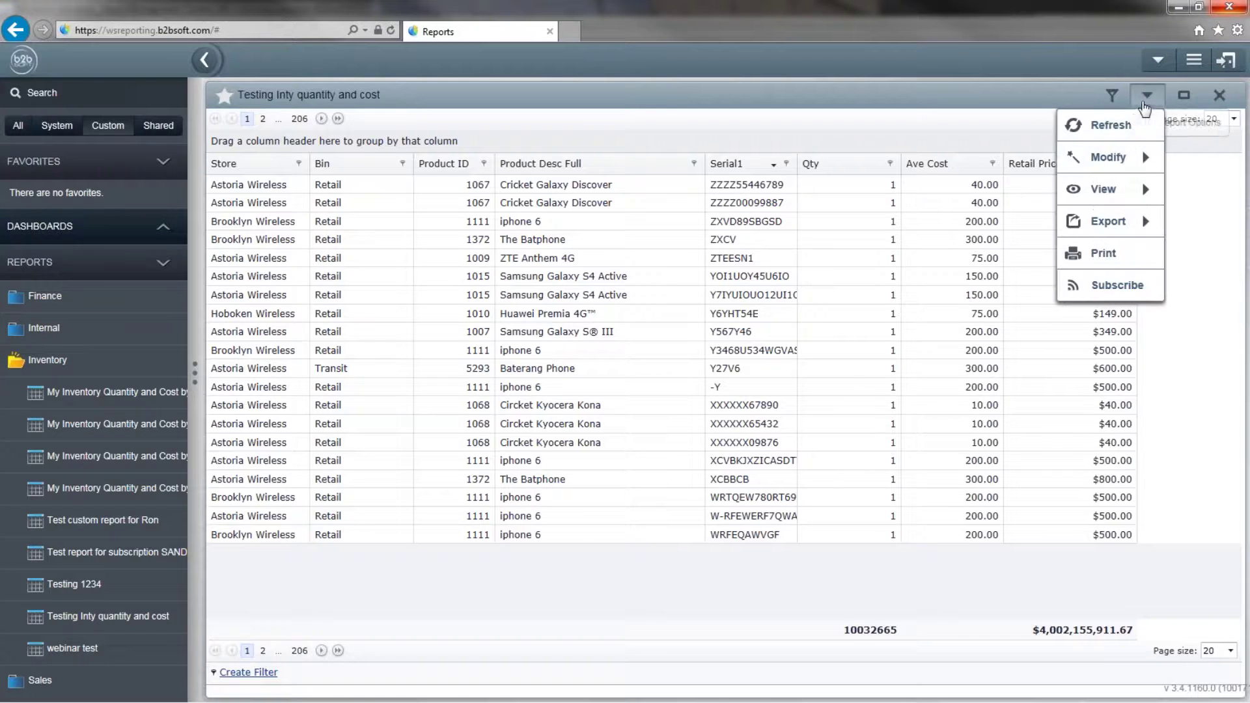
{"action": "mouse_move", "coordinate": [1135, 155]}
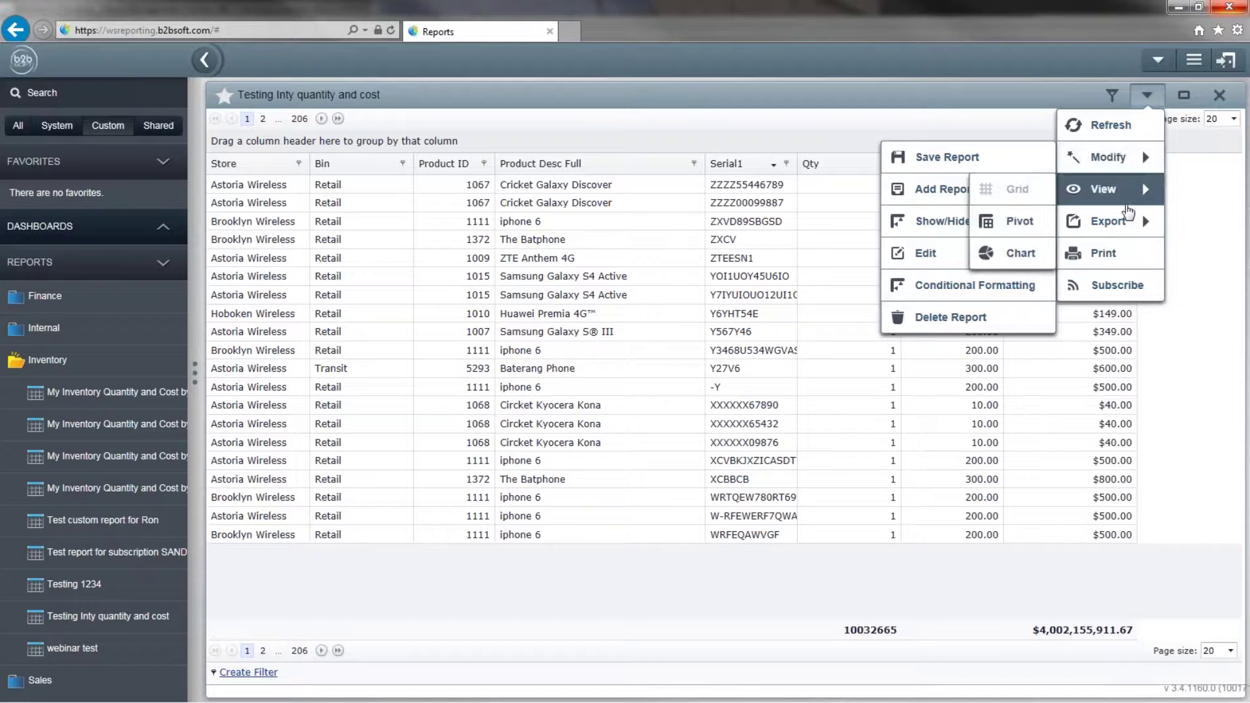
{"action": "left_click", "coordinate": [1106, 273]}
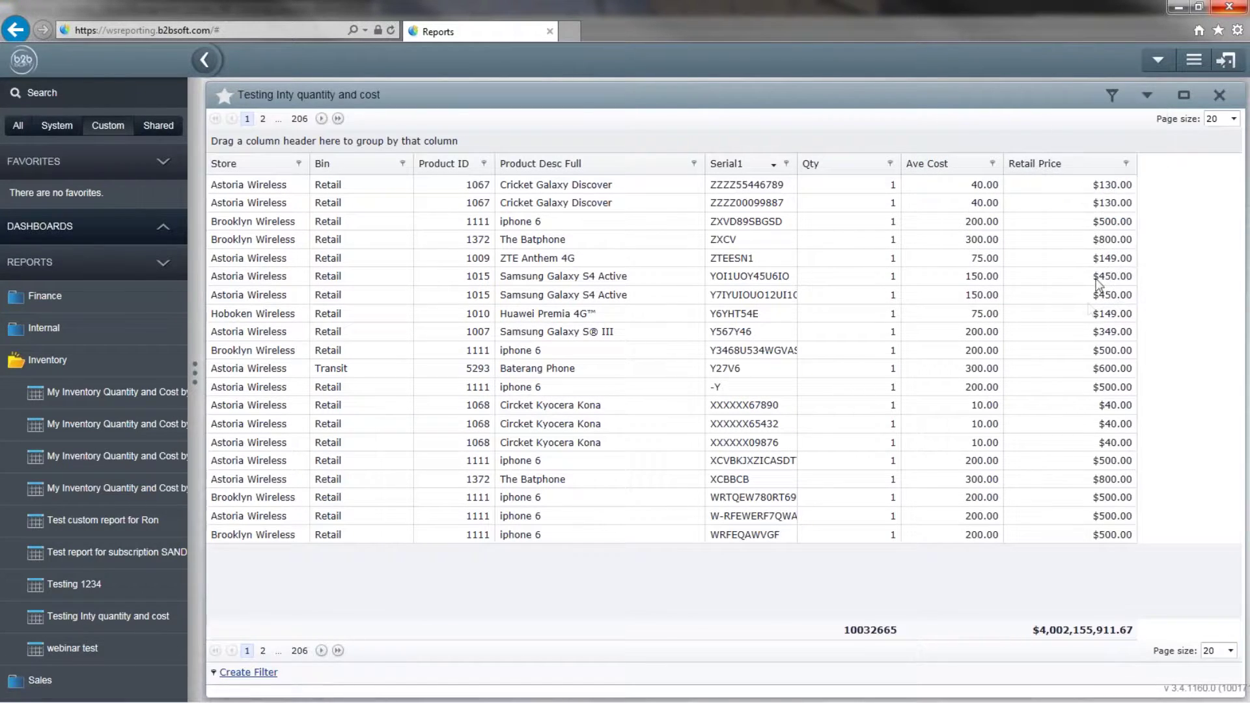
{"action": "left_click", "coordinate": [1145, 98]}
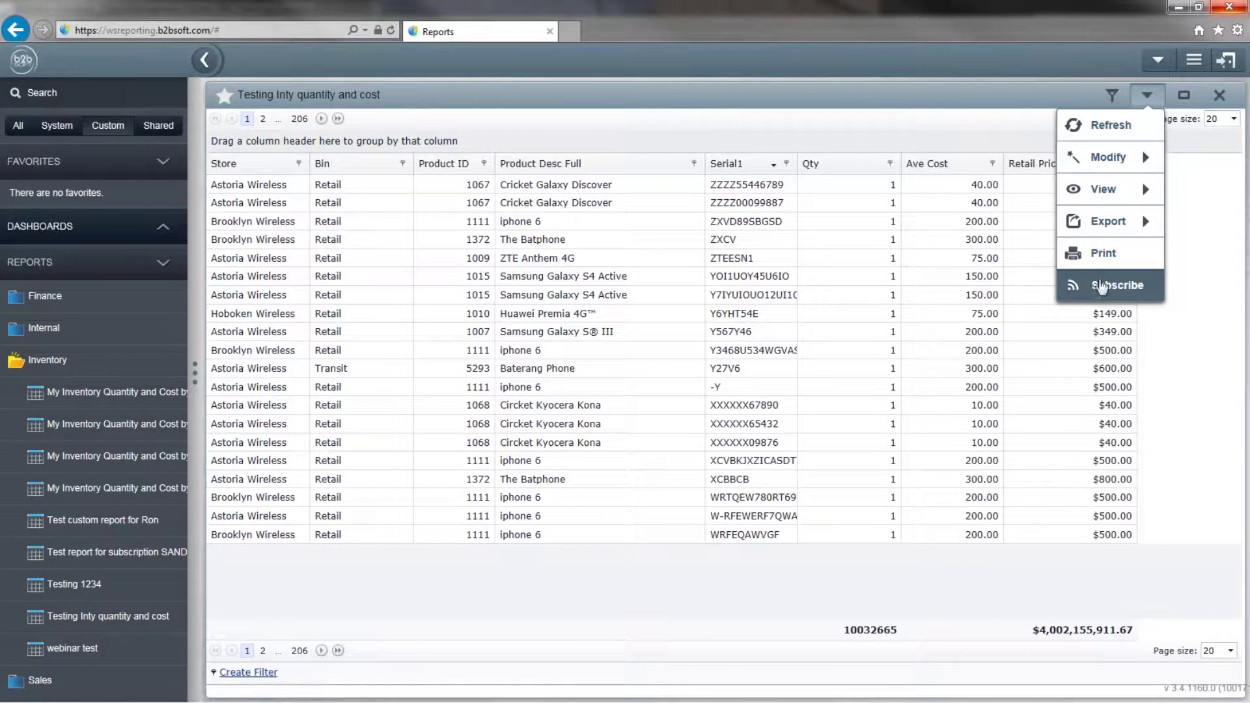
Start an e-mail subscription and set its subject to 'subject of the email'.
{"action": "mouse_move", "coordinate": [1104, 236]}
{"action": "left_click", "coordinate": [1093, 291]}
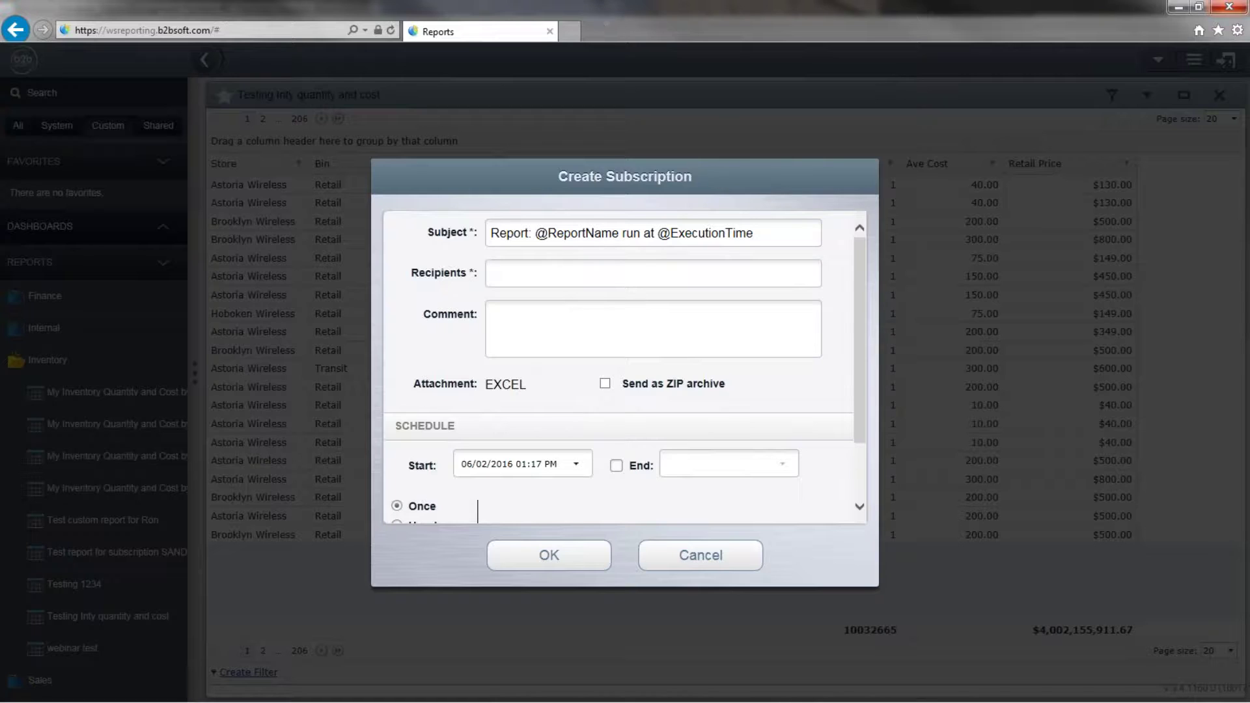
{"action": "left_click", "coordinate": [755, 233]}
{"action": "left_click_drag", "start_coordinate": [755, 233], "coordinate": [296, 232]}
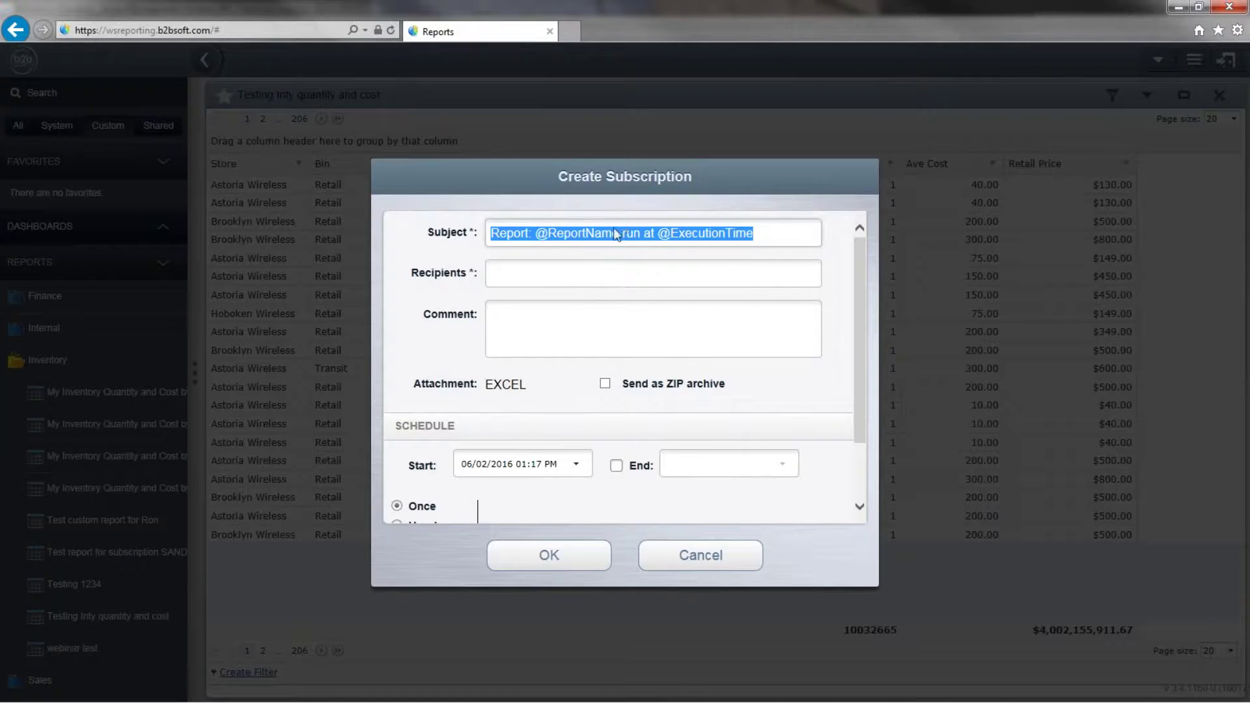
{"action": "type", "text": "subje"}
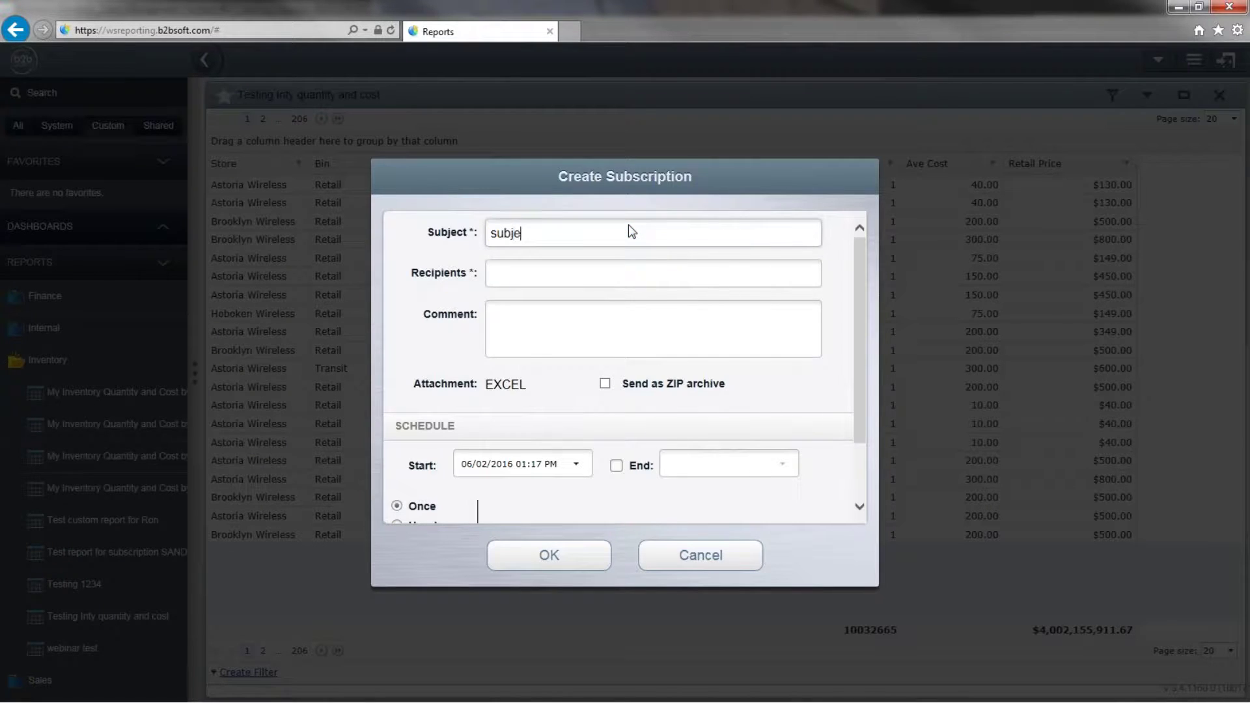
{"action": "type", "text": "ct of the email"}
Enter a recipient e-mail address and the comment 'Body of the email'.
{"action": "left_click", "coordinate": [664, 284]}
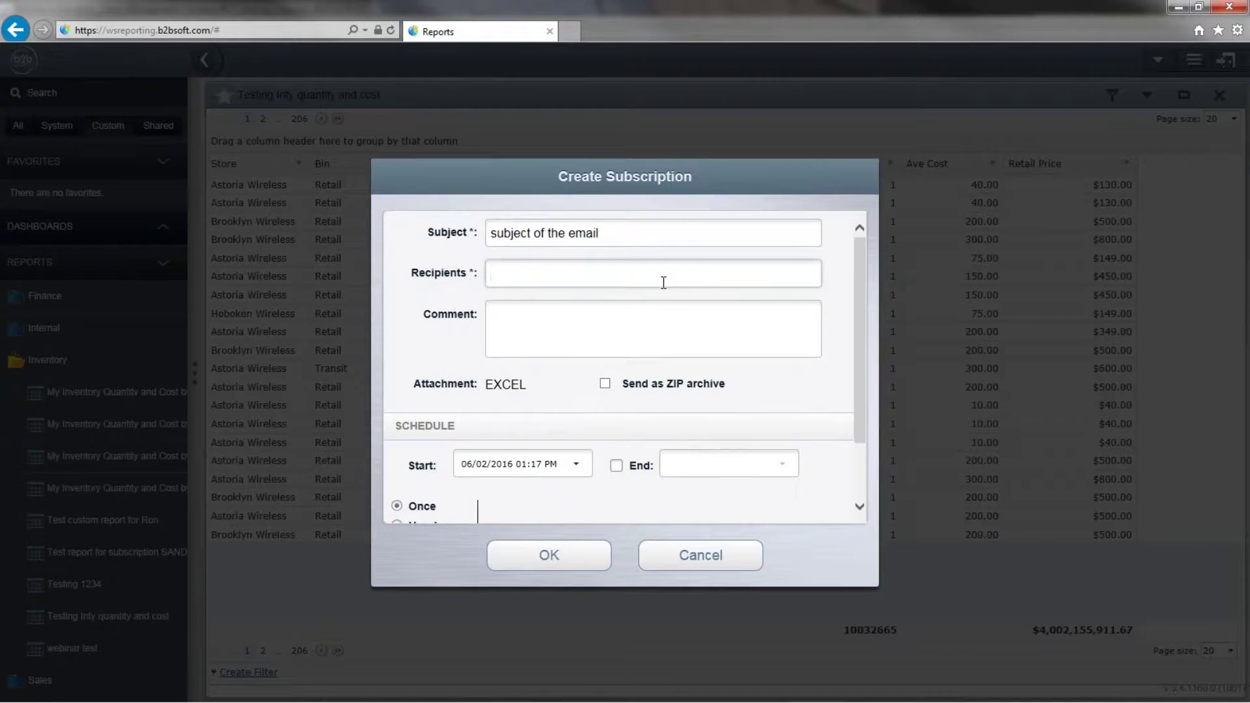
{"action": "type", "text": "email"}
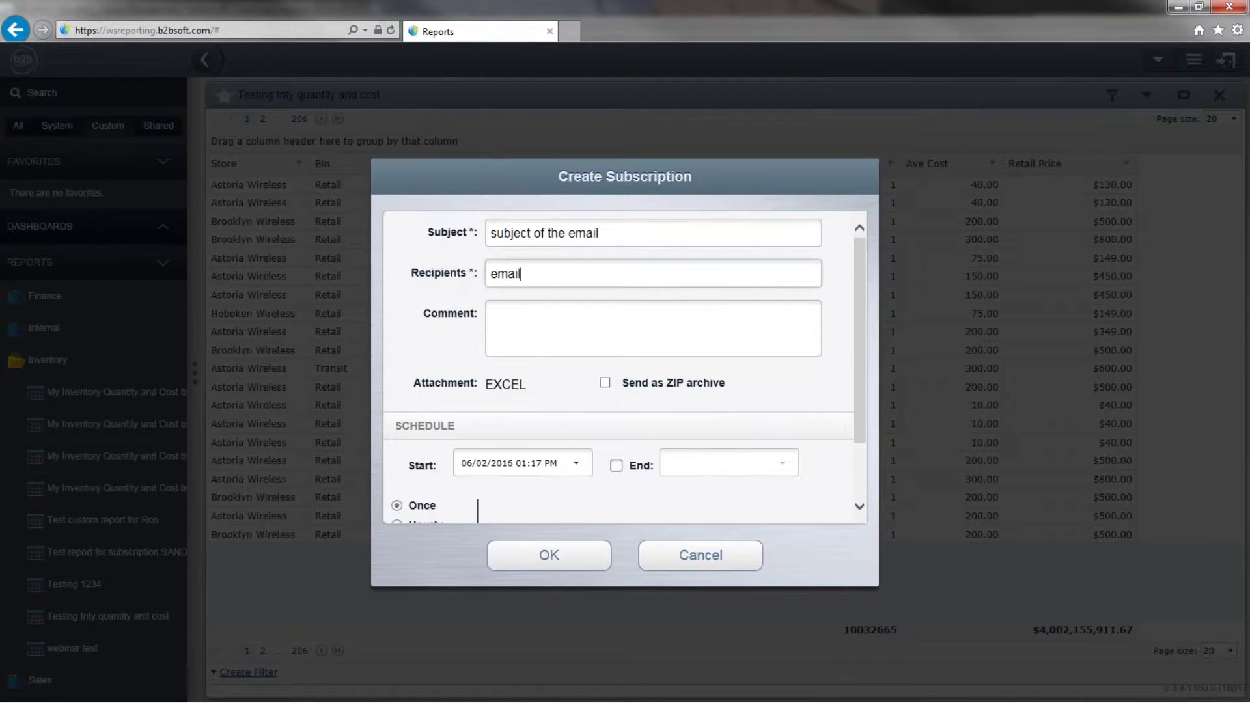
{"action": "type", "text": "@address.com"}
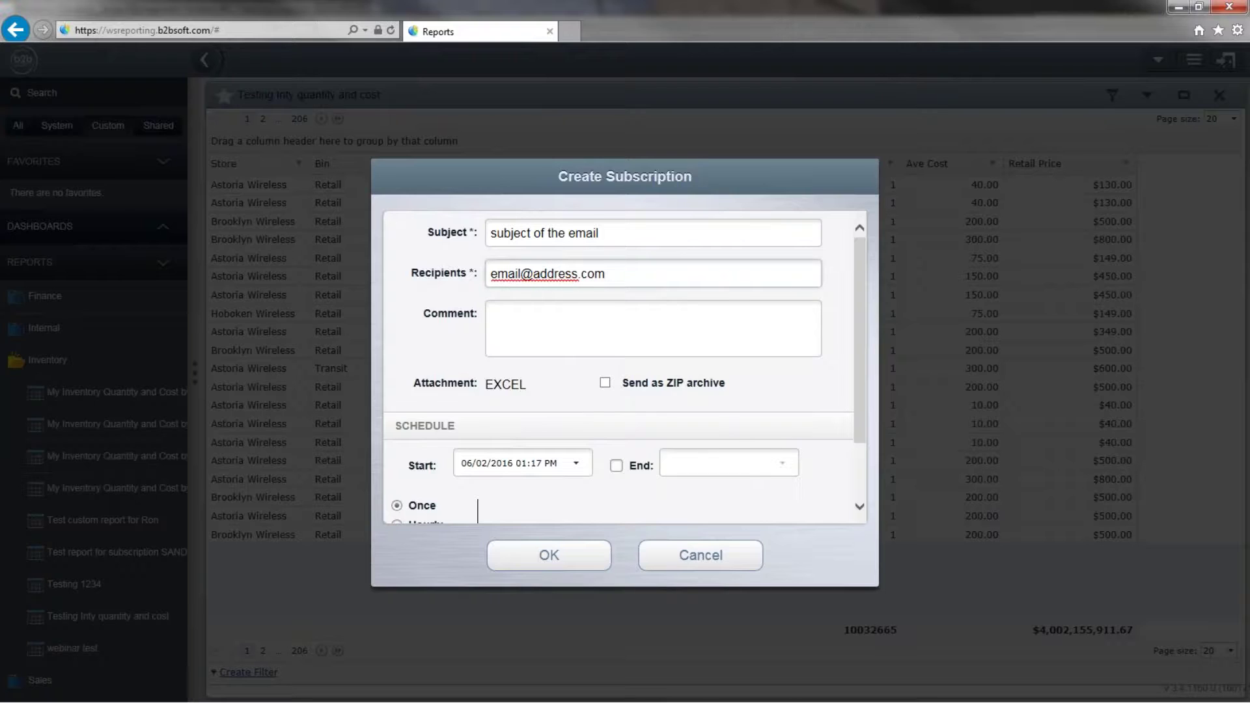
{"action": "left_click", "coordinate": [585, 320]}
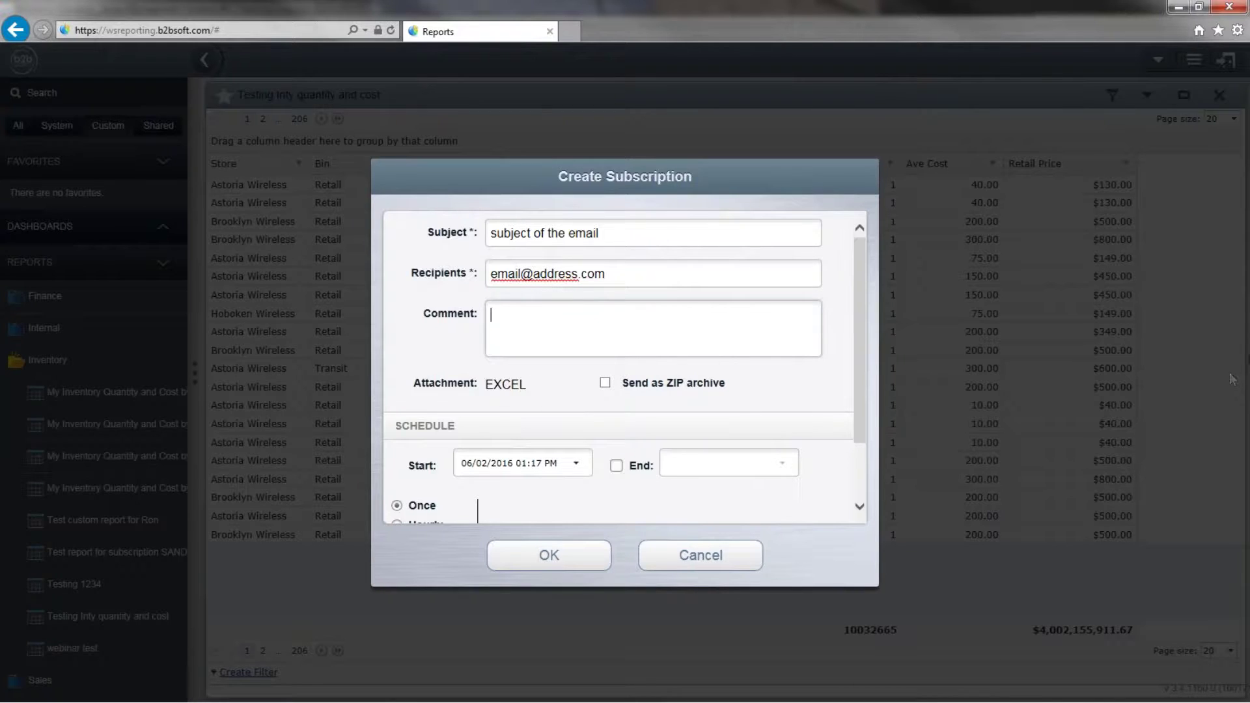
{"action": "type", "text": "Body of the emai"}
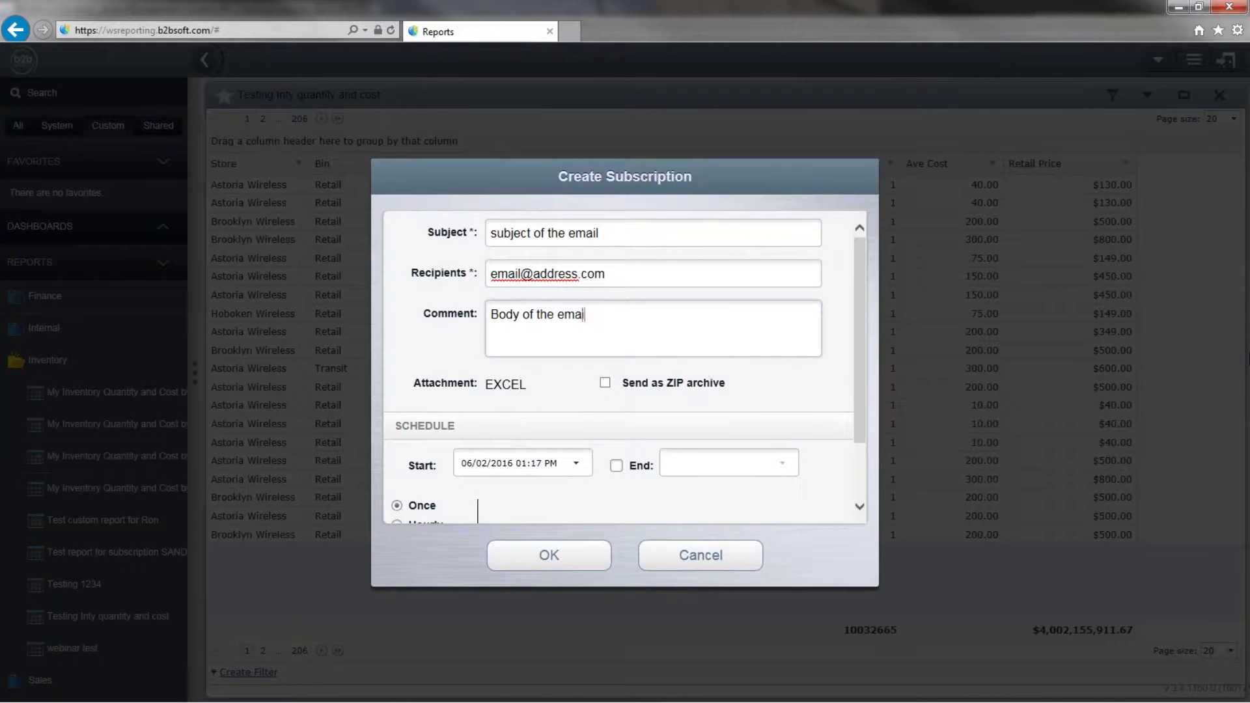
{"action": "type", "text": "l"}
{"action": "scroll", "coordinate": [515, 399], "scroll_direction": "down", "scroll_amount": 2}
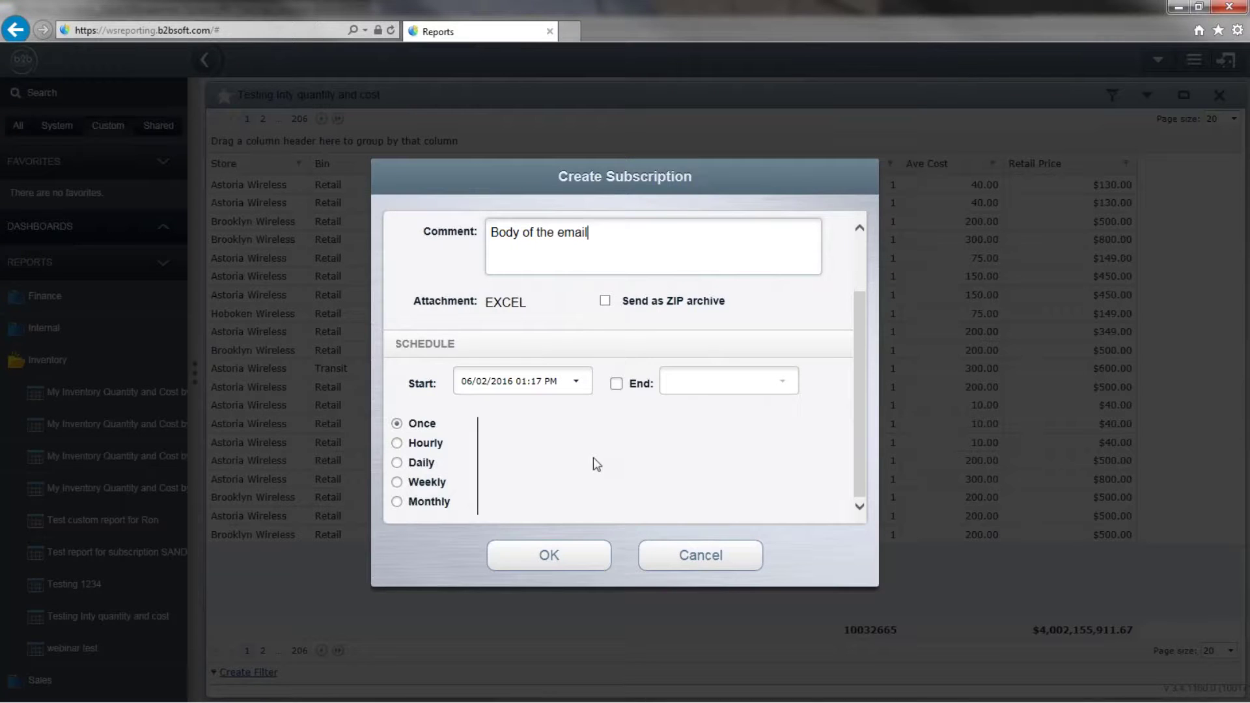
Try the subscription start and end date settings, then cancel the subscription without saving.
{"action": "left_click", "coordinate": [554, 572]}
{"action": "left_click", "coordinate": [577, 382]}
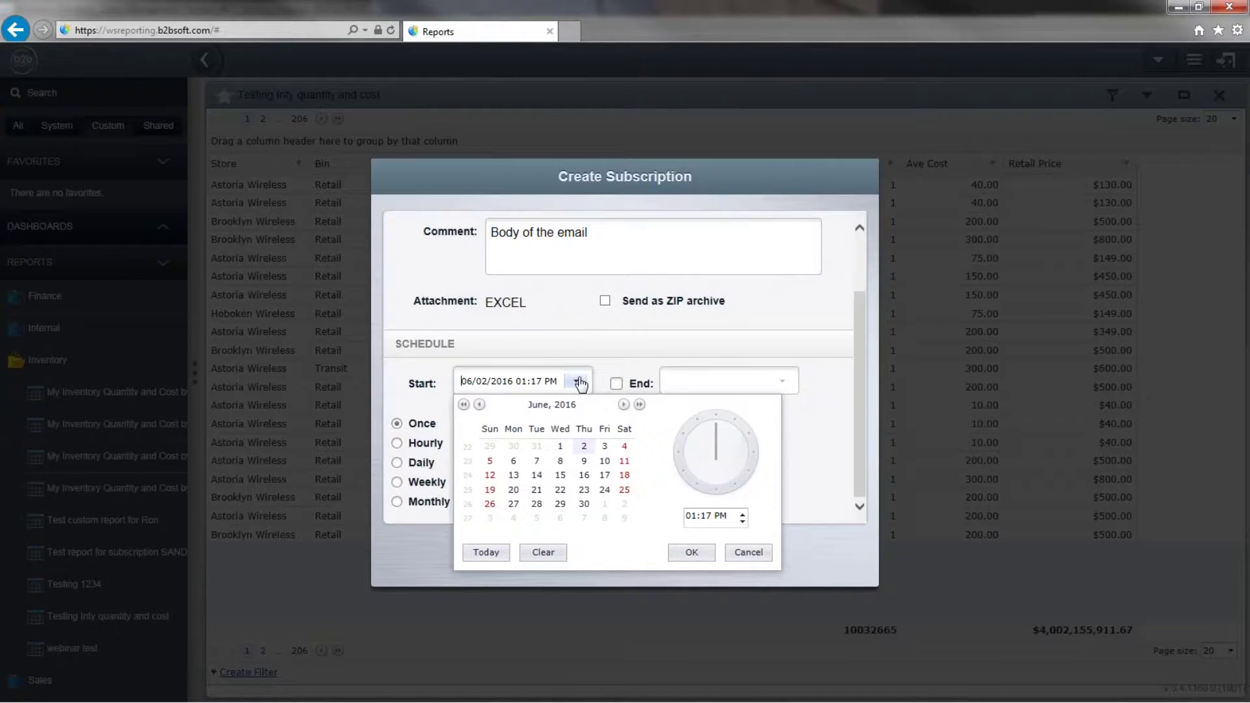
{"action": "left_click", "coordinate": [576, 381]}
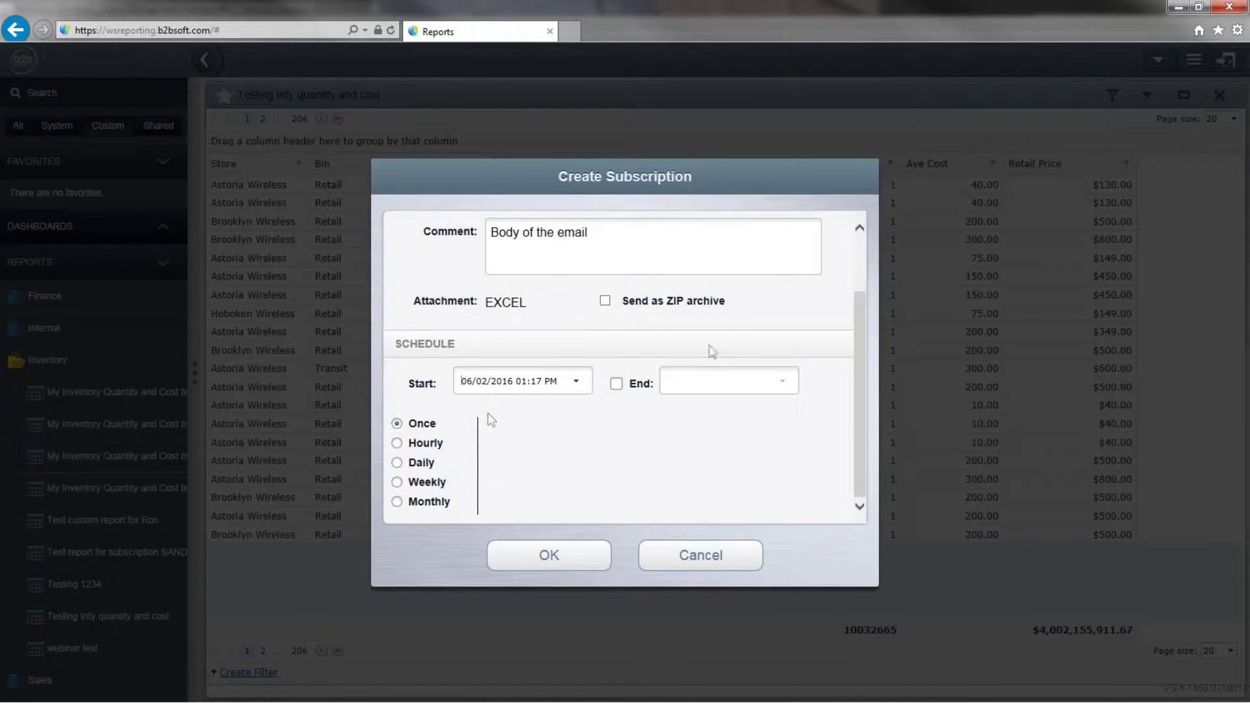
{"action": "left_click", "coordinate": [617, 385]}
{"action": "left_click", "coordinate": [616, 384]}
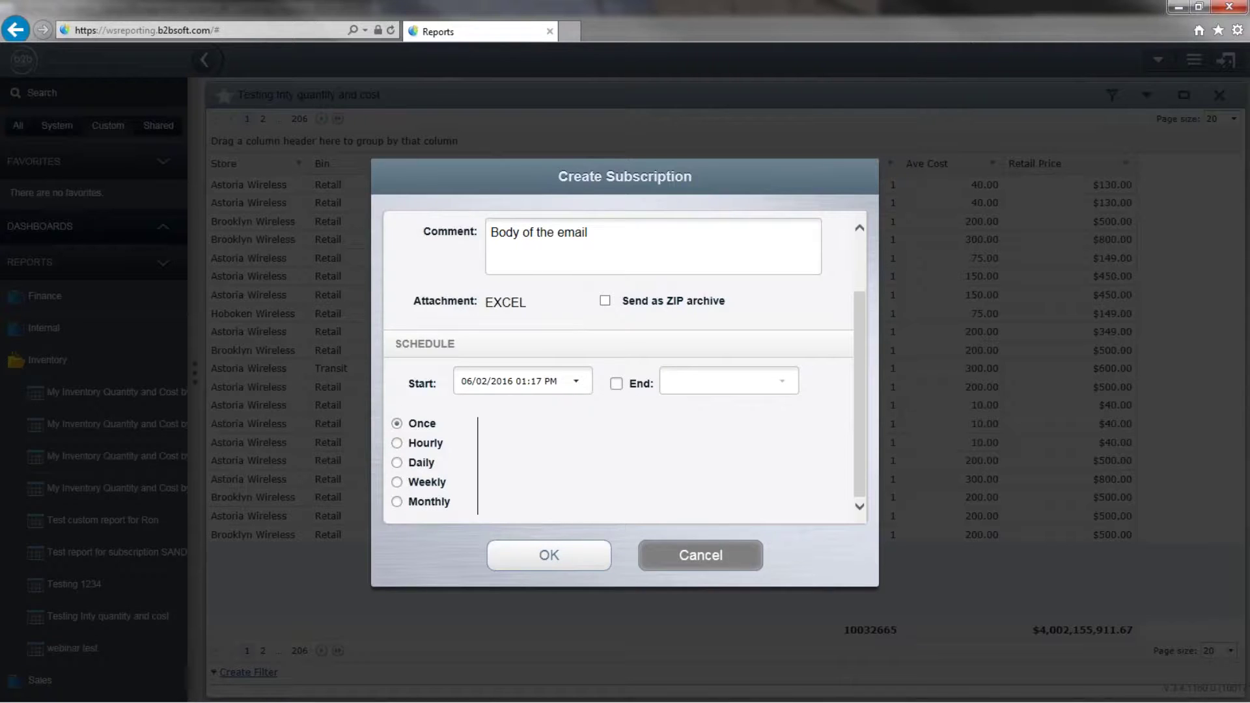
{"action": "left_click", "coordinate": [657, 563]}
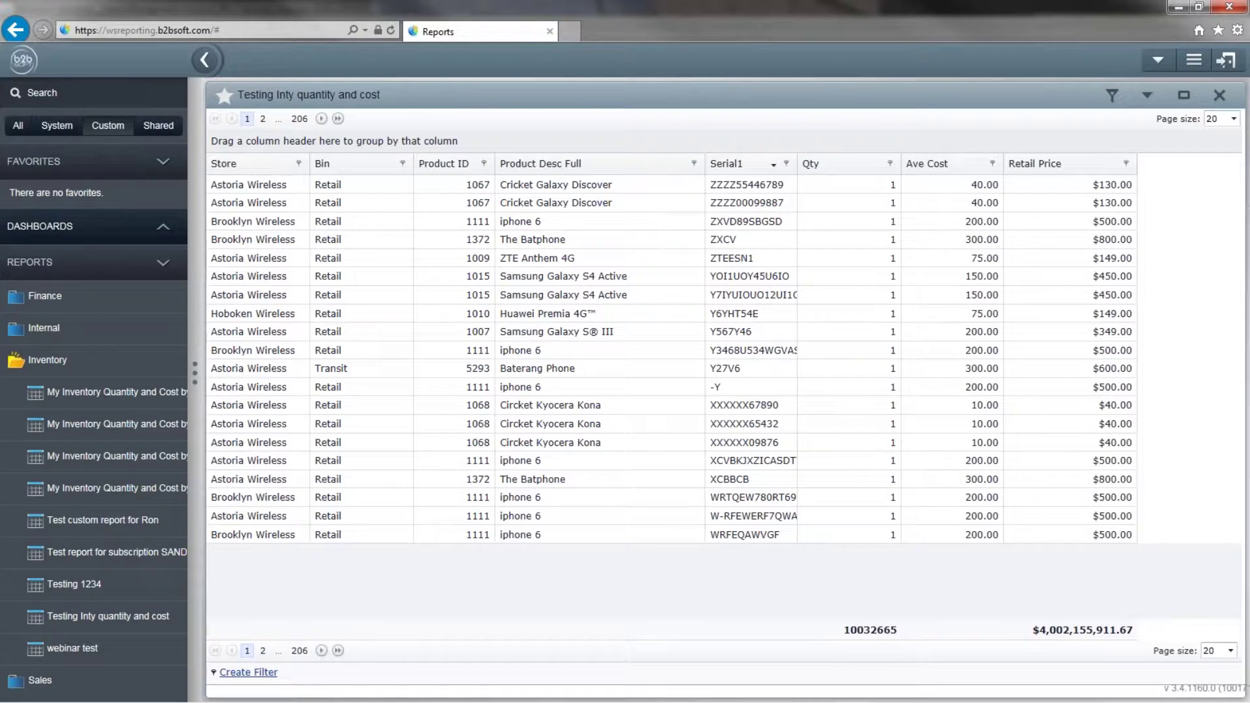
Show all reports, collapse the Inventory folder, and expand the Commissions folder.
{"action": "left_click", "coordinate": [18, 127]}
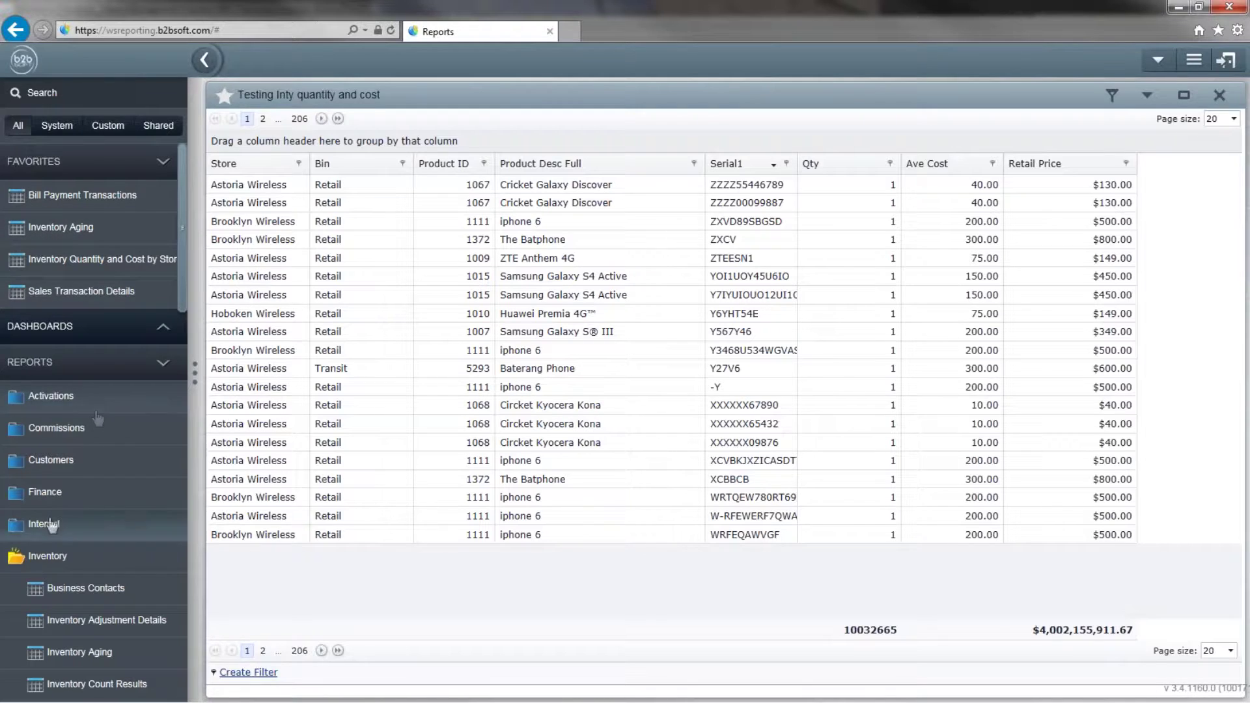
{"action": "left_click", "coordinate": [54, 558]}
{"action": "scroll", "coordinate": [53, 558], "scroll_direction": "down", "scroll_amount": 1}
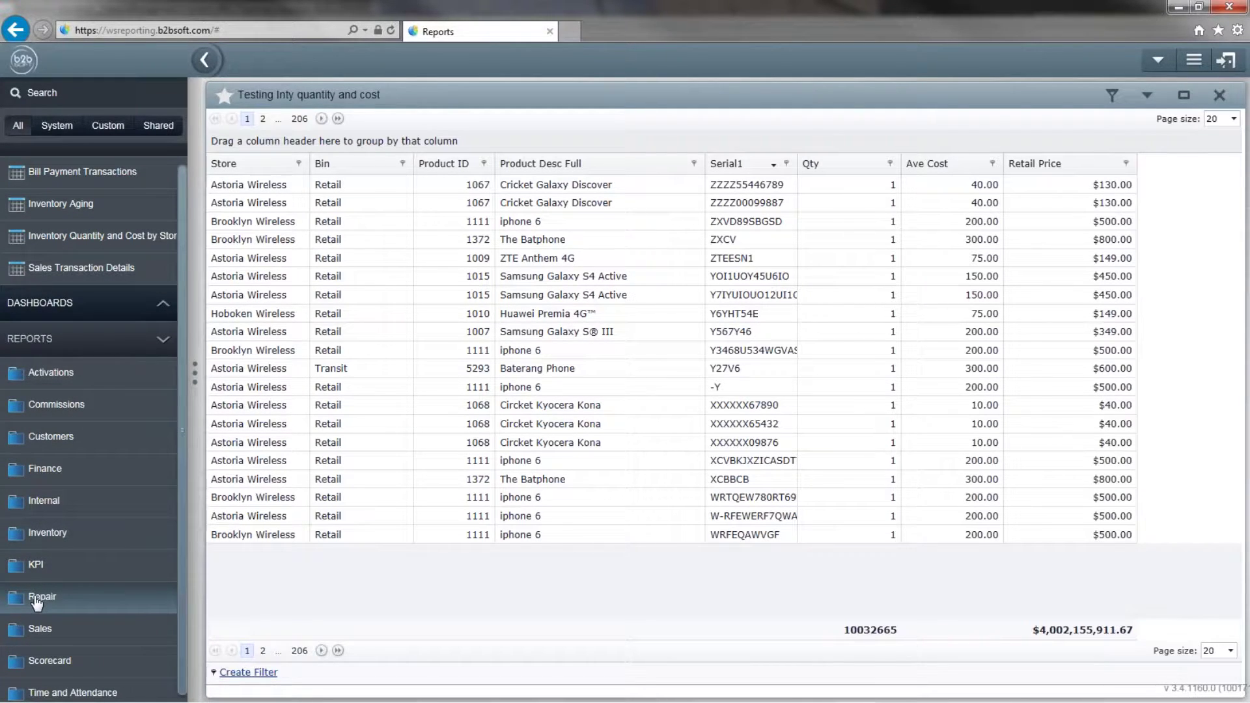
{"action": "scroll", "coordinate": [36, 586], "scroll_direction": "up", "scroll_amount": 1}
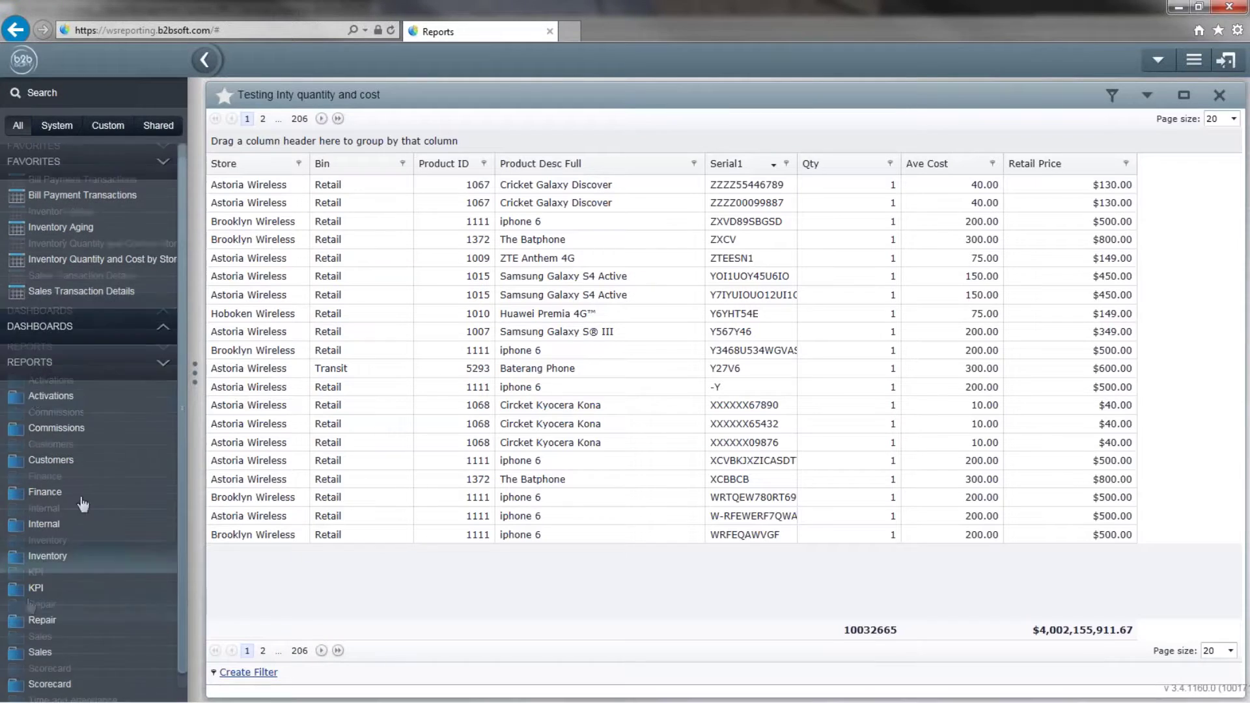
{"action": "left_click", "coordinate": [52, 435]}
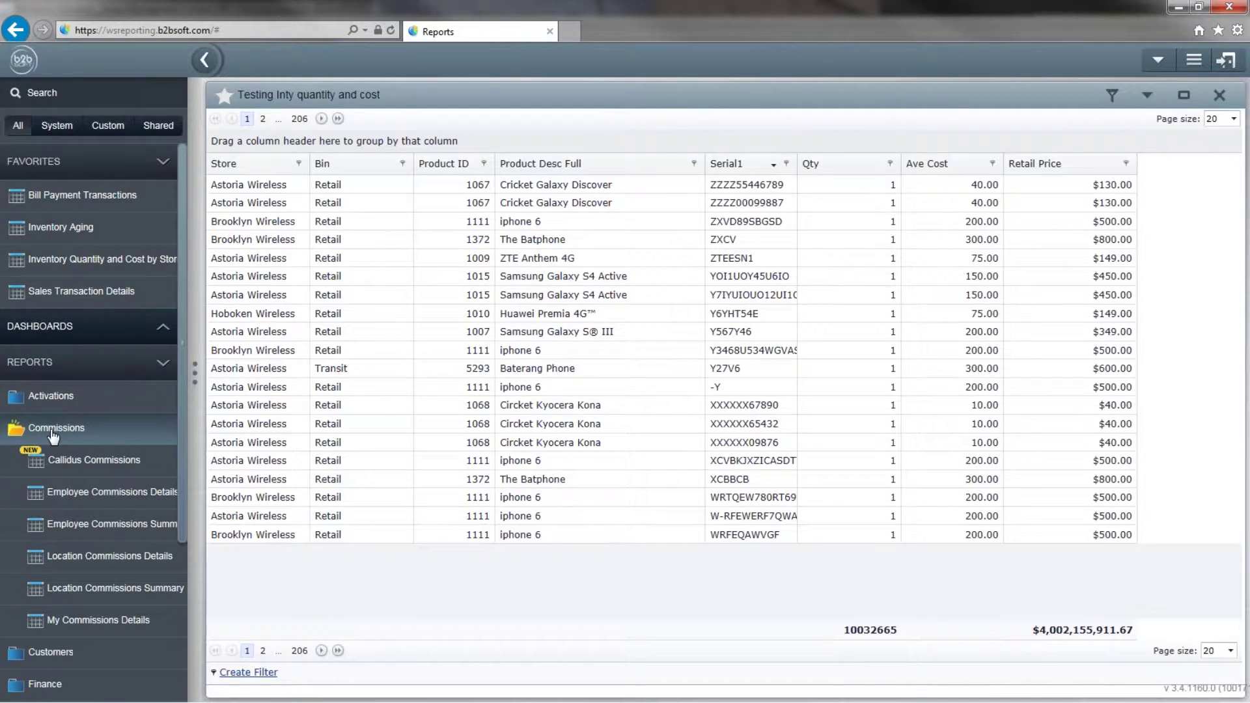
{"action": "scroll", "coordinate": [78, 455], "scroll_direction": "down", "scroll_amount": 4}
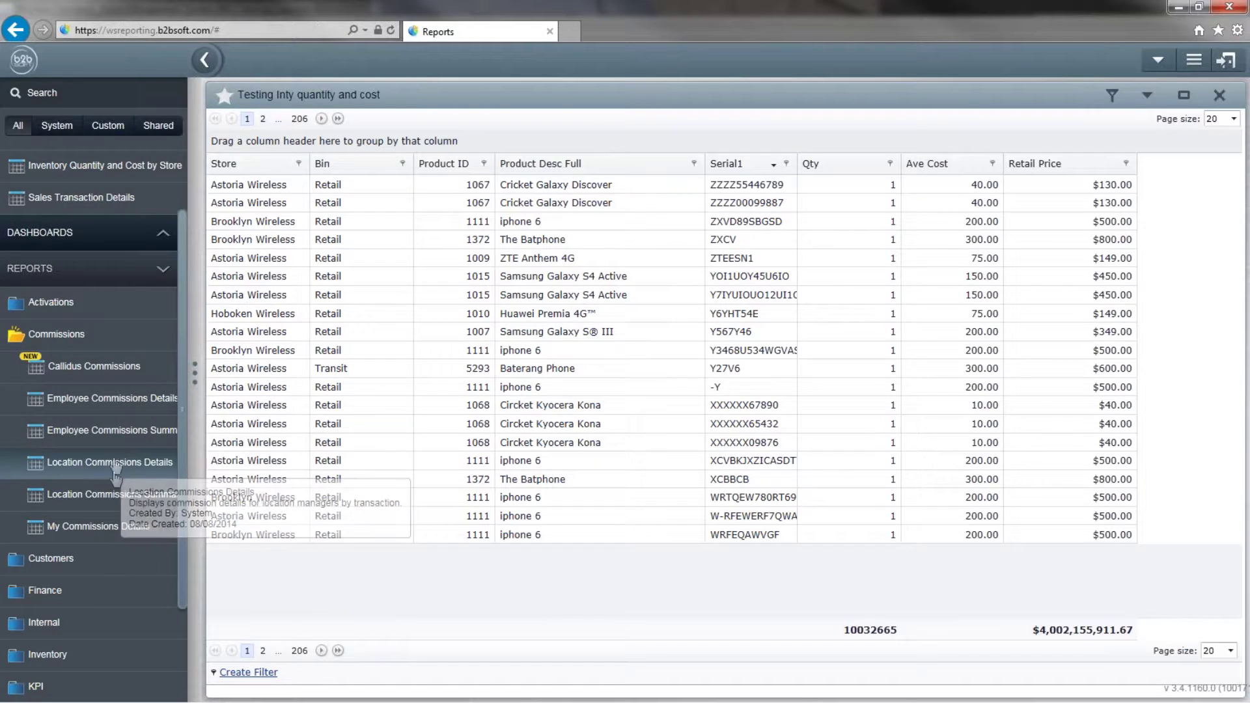
{"action": "scroll", "coordinate": [115, 477], "scroll_direction": "down", "scroll_amount": 3}
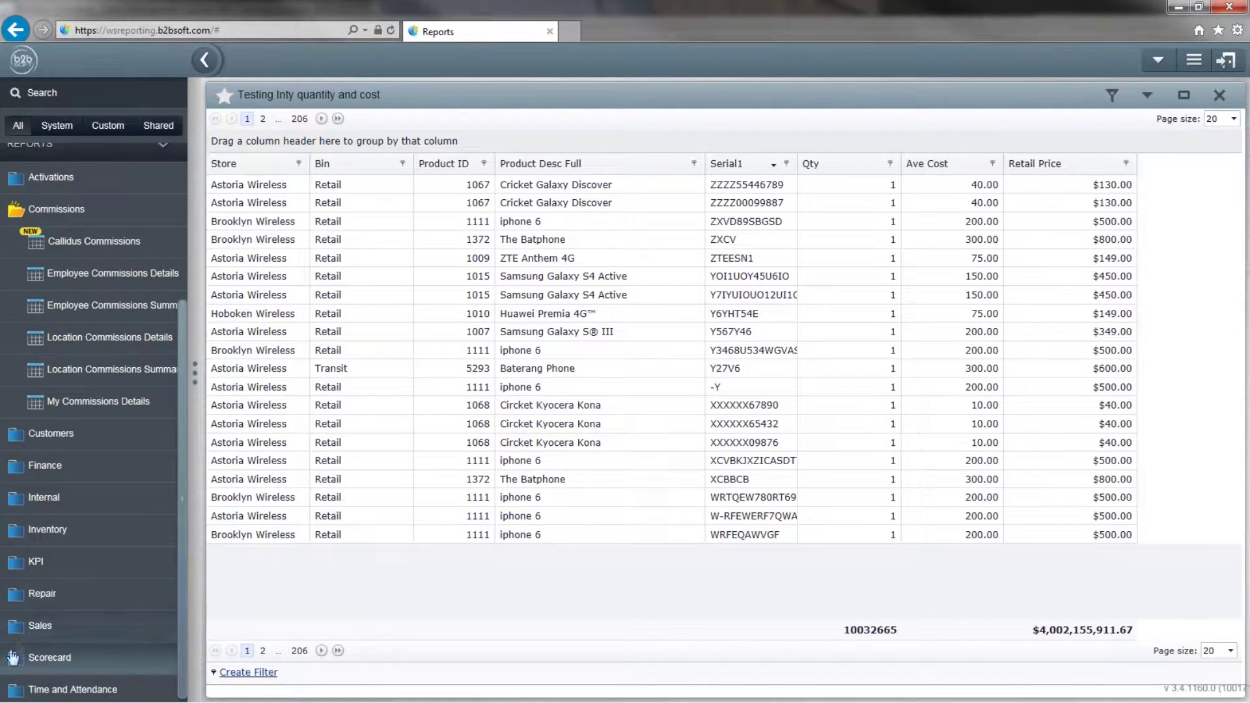
Browse the Sales folder's reports, then collapse the Sales and Commissions folders.
{"action": "left_click", "coordinate": [26, 626]}
{"action": "scroll", "coordinate": [75, 586], "scroll_direction": "down", "scroll_amount": 3}
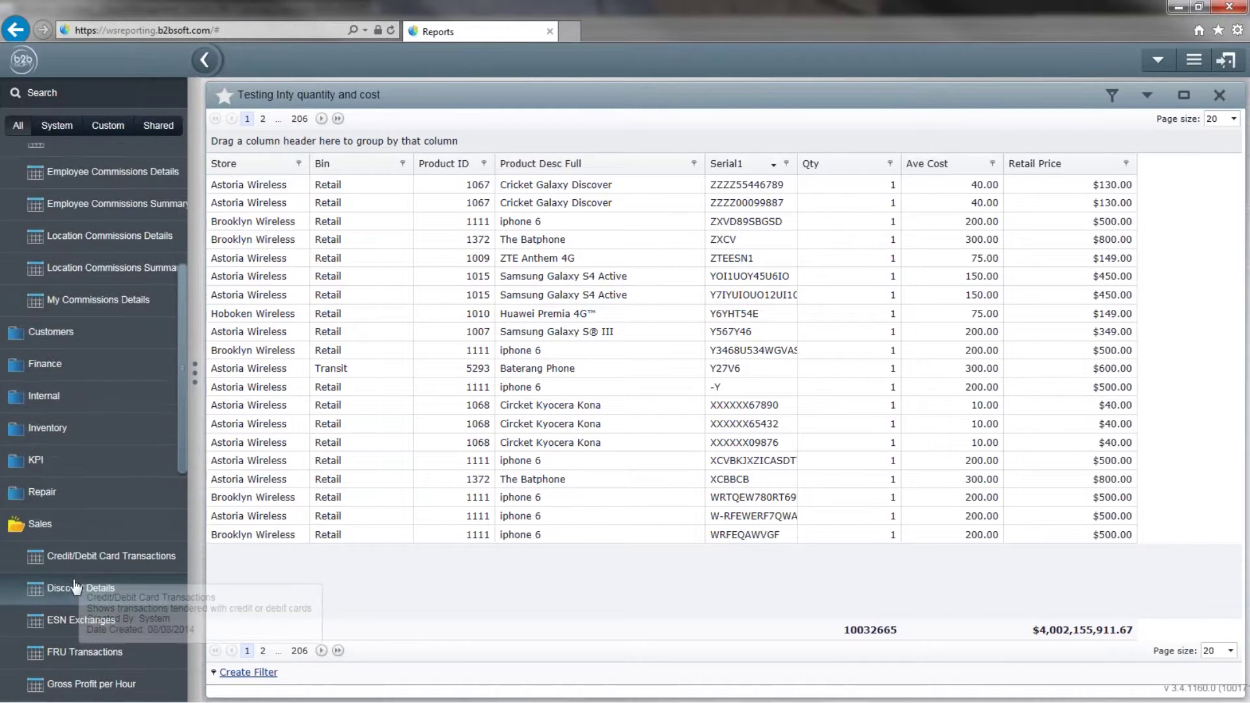
{"action": "scroll", "coordinate": [77, 587], "scroll_direction": "down", "scroll_amount": 8}
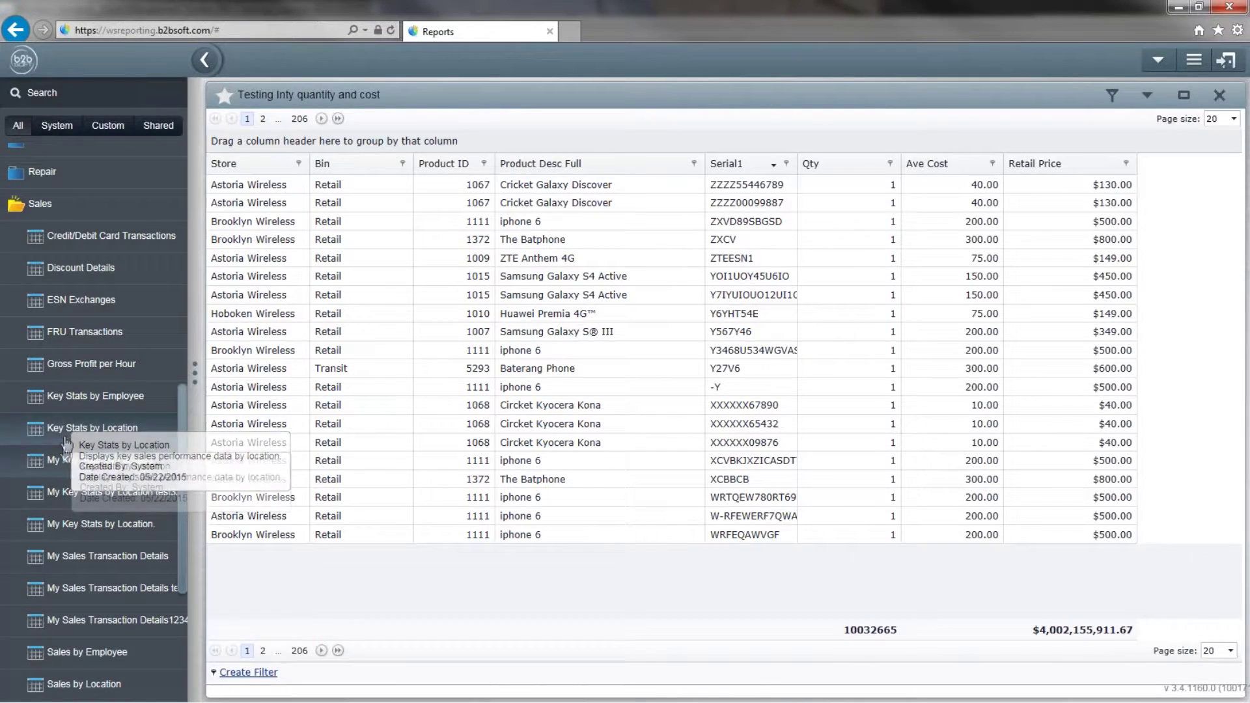
{"action": "scroll", "coordinate": [81, 527], "scroll_direction": "down", "scroll_amount": 1}
{"action": "scroll", "coordinate": [84, 537], "scroll_direction": "down", "scroll_amount": 5}
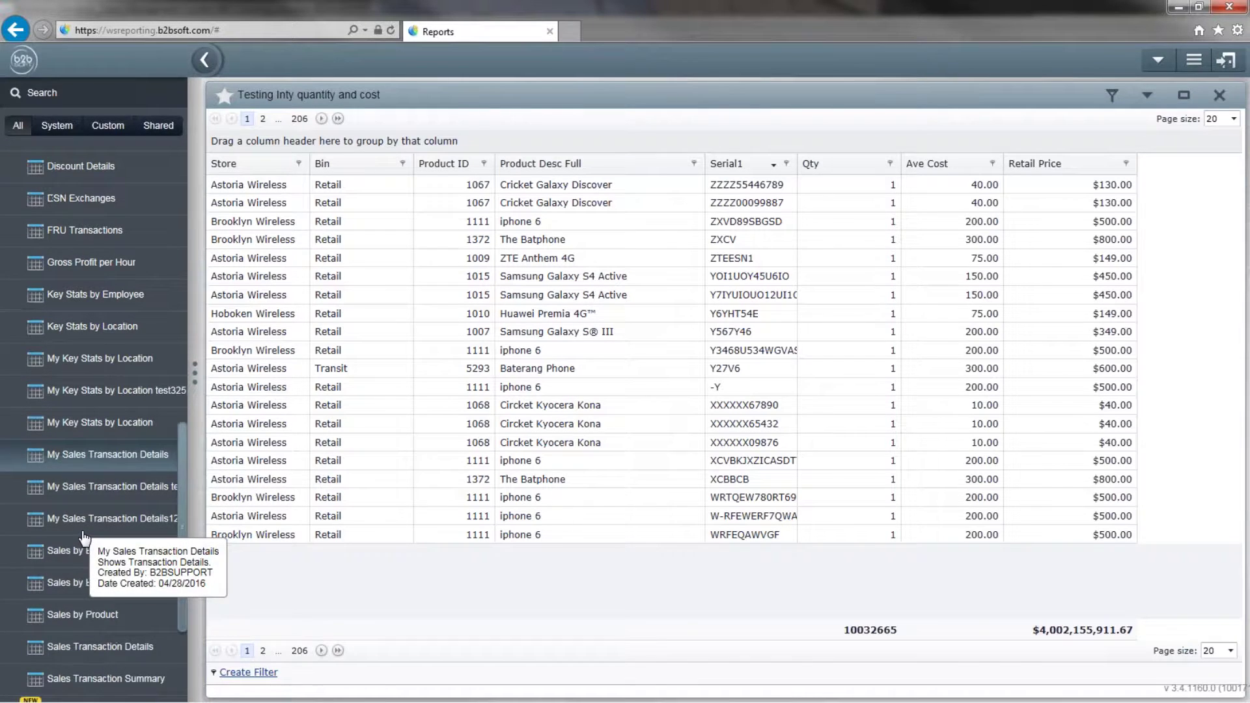
{"action": "scroll", "coordinate": [83, 536], "scroll_direction": "down", "scroll_amount": 2}
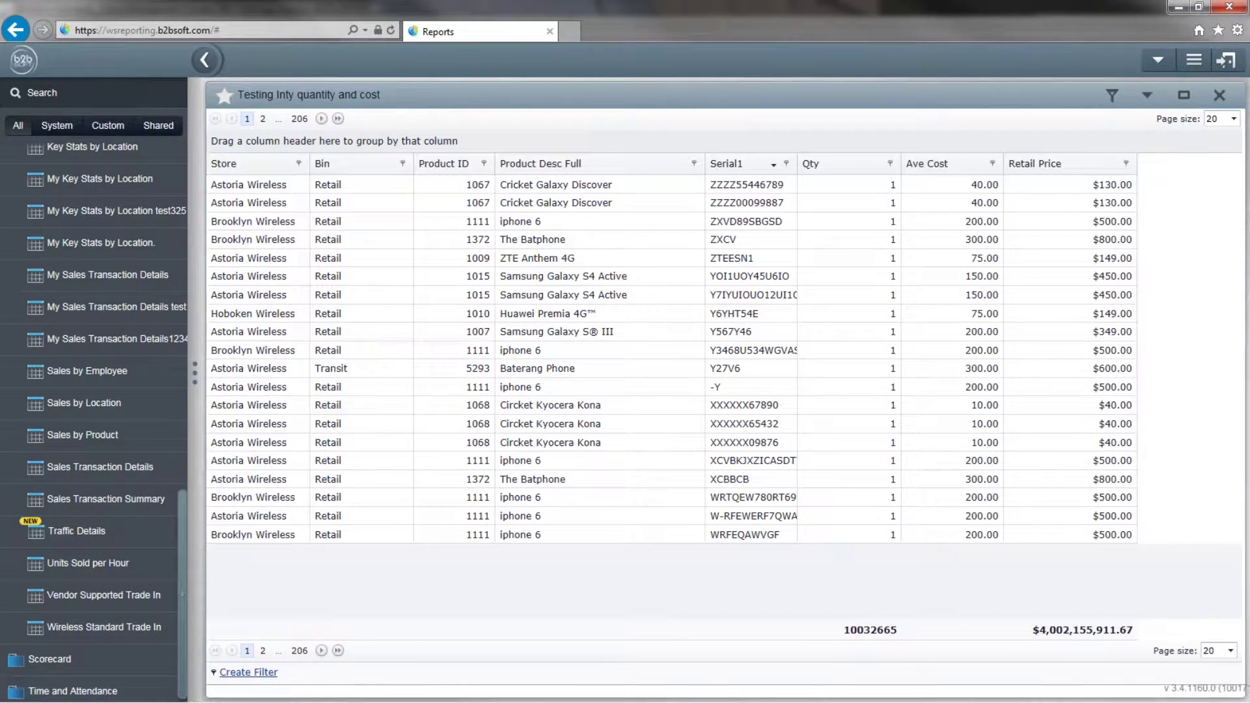
{"action": "scroll", "coordinate": [71, 589], "scroll_direction": "up", "scroll_amount": 9}
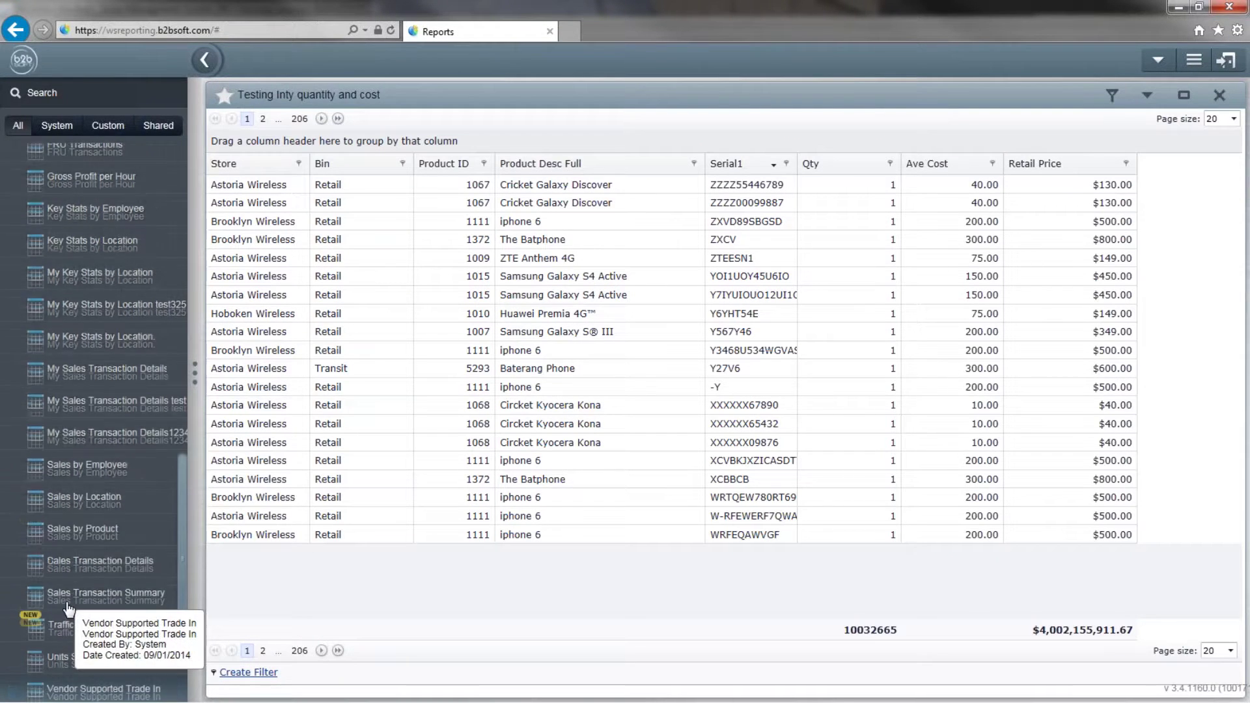
{"action": "left_click", "coordinate": [40, 226]}
{"action": "left_click", "coordinate": [52, 205]}
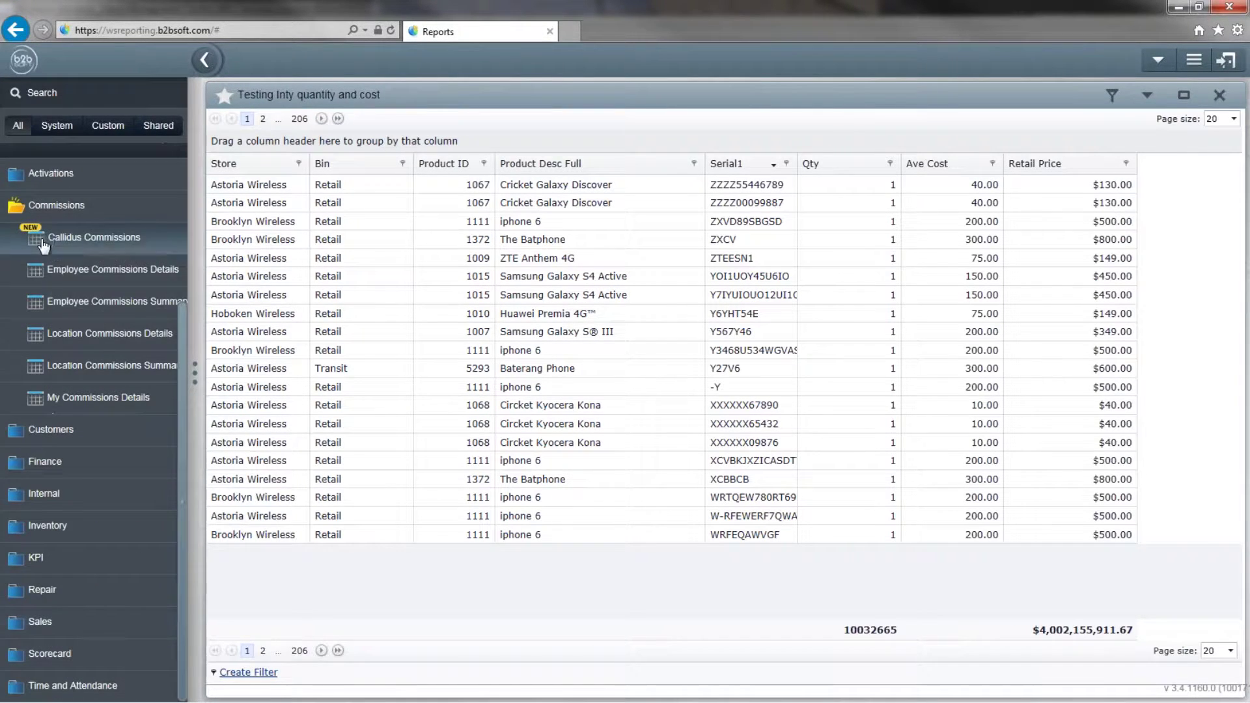
{"action": "left_click", "coordinate": [52, 205]}
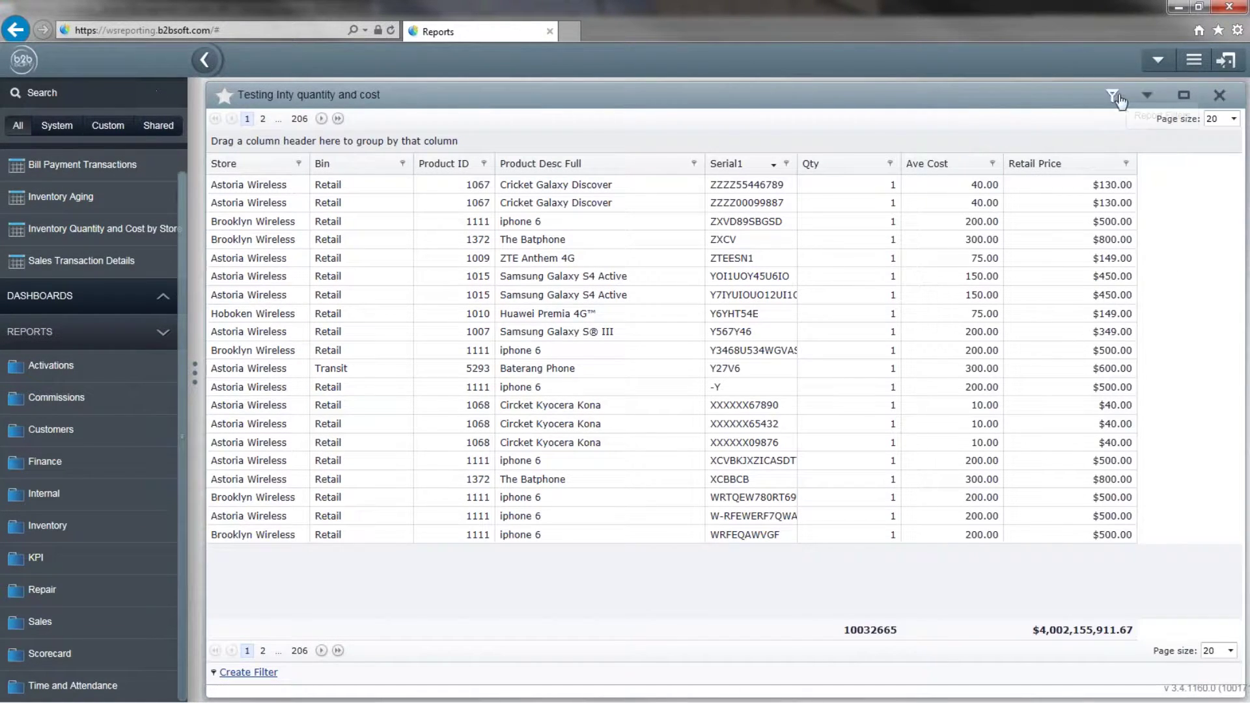
Switch to the Performance Management module from the main navigation menu.
{"action": "left_click", "coordinate": [1195, 61]}
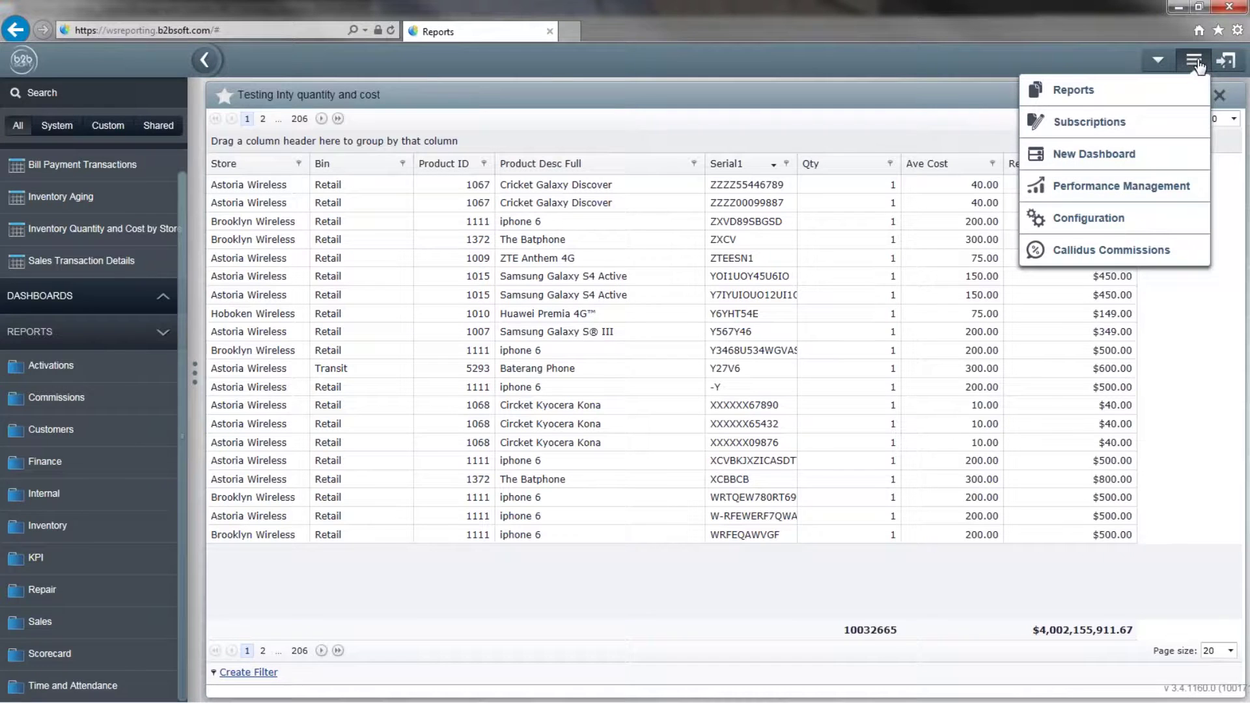
{"action": "left_click", "coordinate": [1196, 62]}
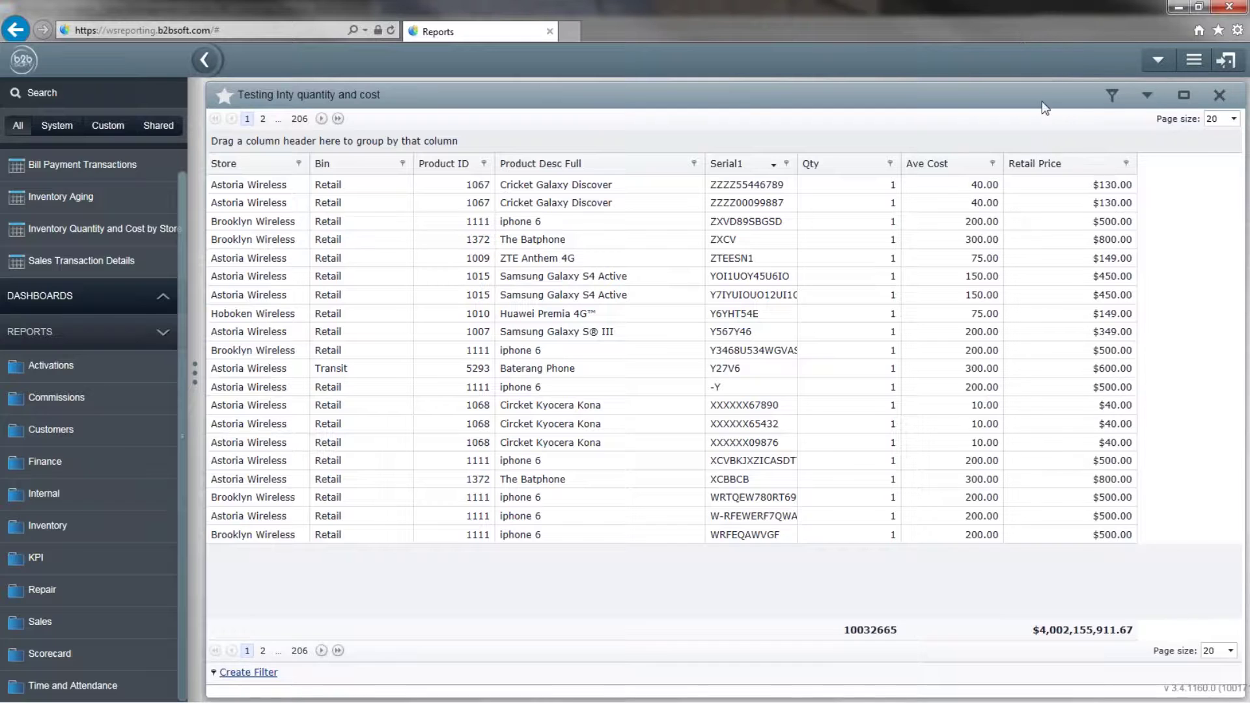
{"action": "left_click", "coordinate": [1192, 72]}
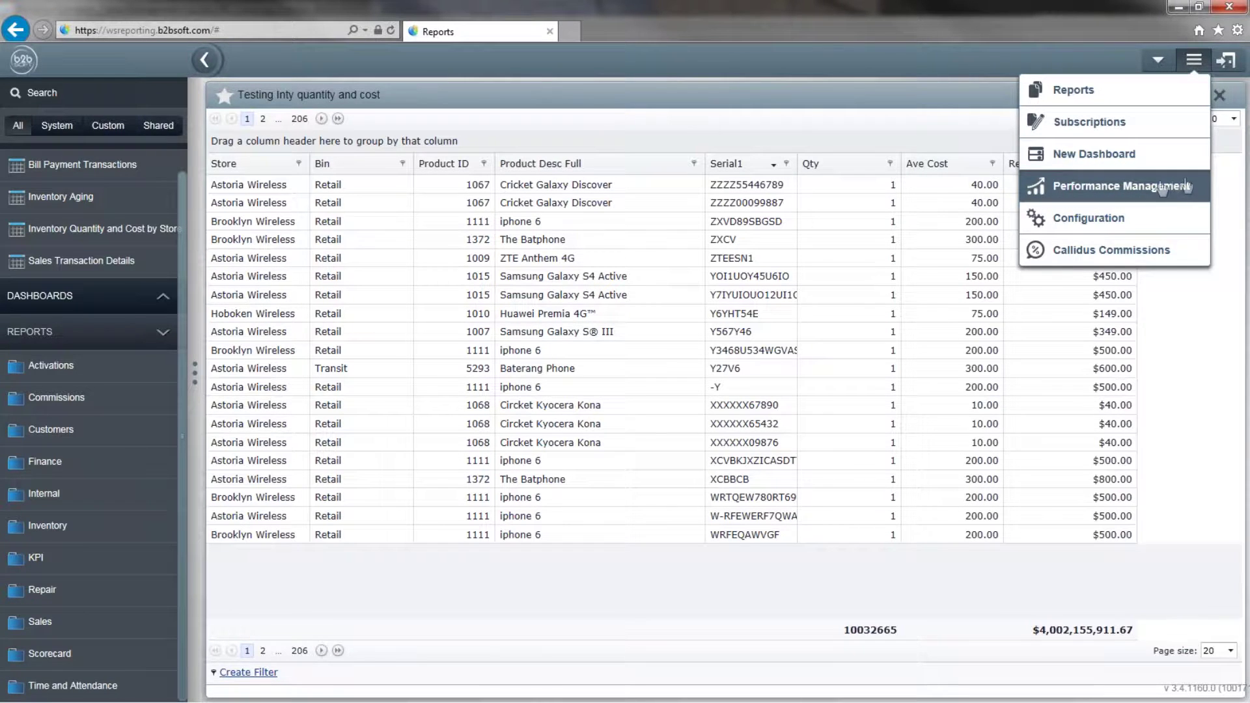
{"action": "left_click", "coordinate": [1041, 190]}
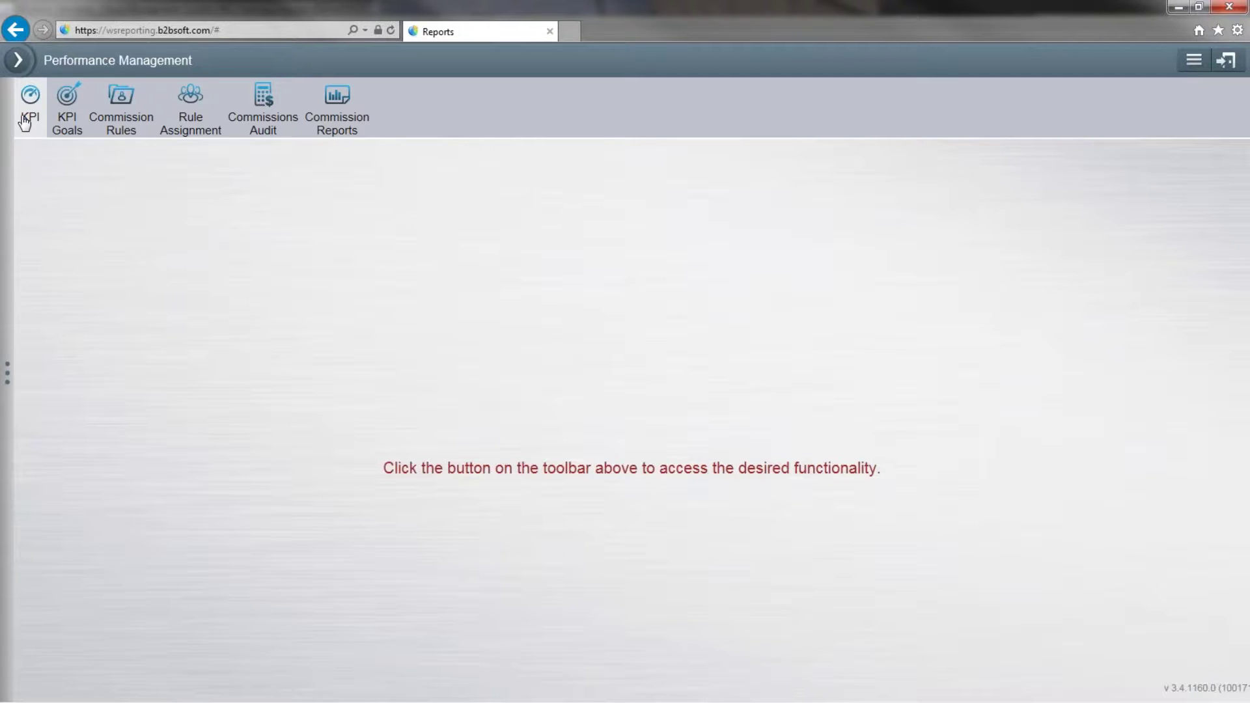
List the 22 existing KPIs and show the KPI types offered under Create KPI.
{"action": "left_click", "coordinate": [25, 122]}
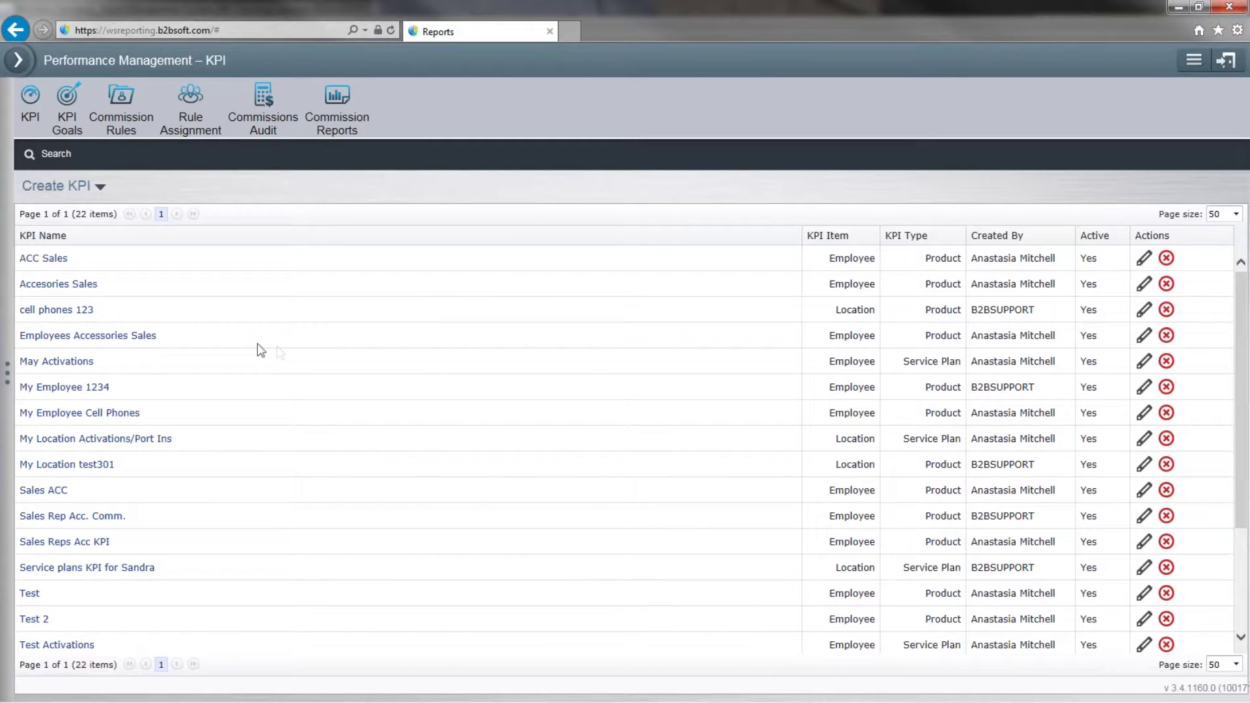
{"action": "scroll", "coordinate": [257, 350], "scroll_direction": "down", "scroll_amount": 3}
{"action": "left_click", "coordinate": [45, 187]}
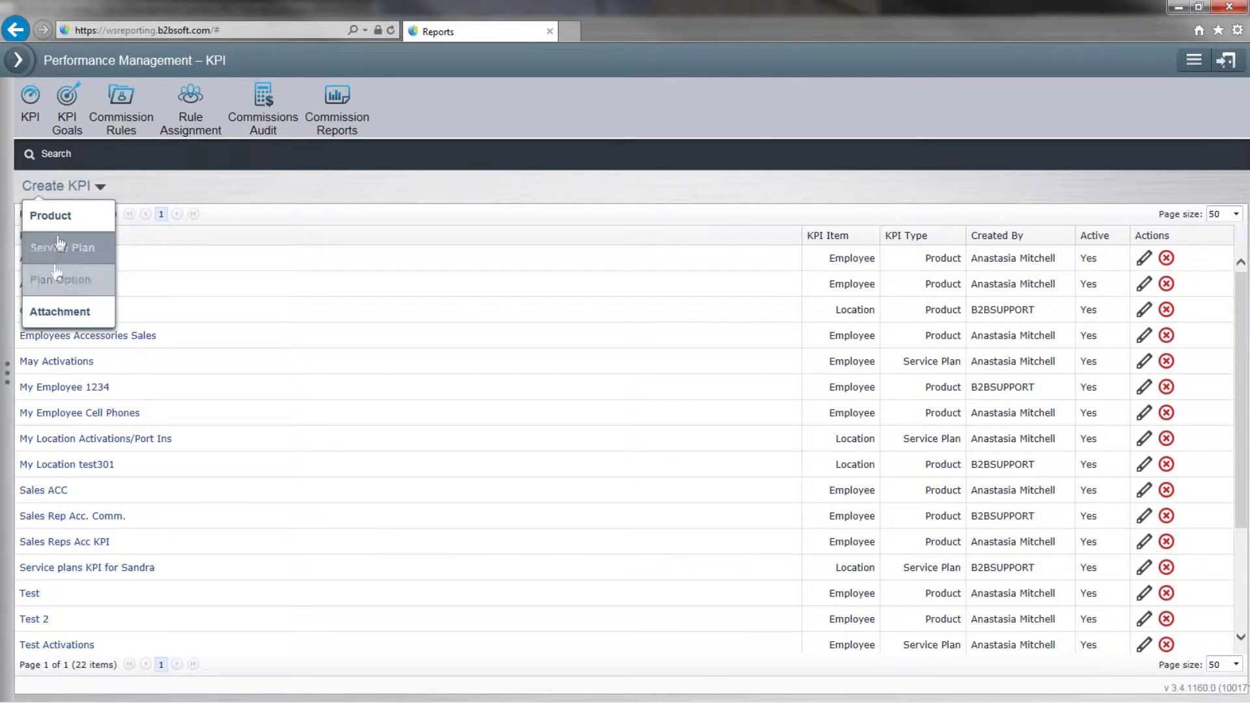
Start a new Product KPI with KPI Item Employee, named as the webinar test KPI.
{"action": "left_click", "coordinate": [41, 187]}
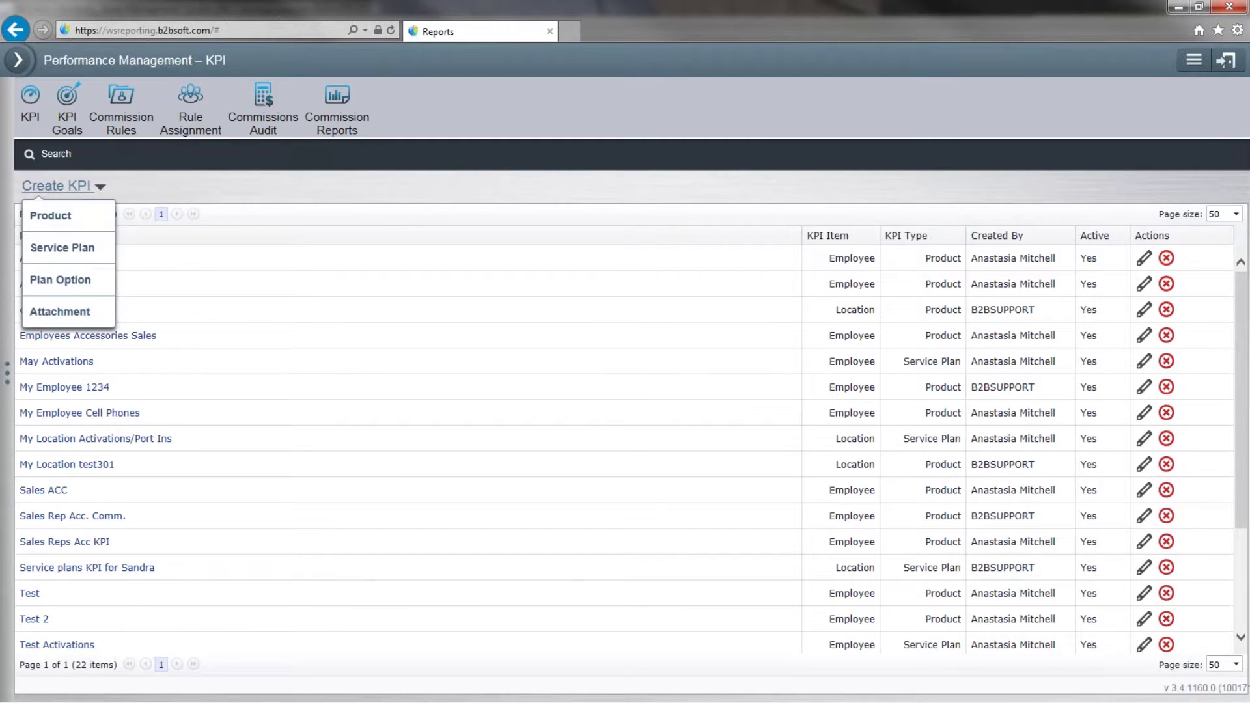
{"action": "left_click", "coordinate": [55, 225]}
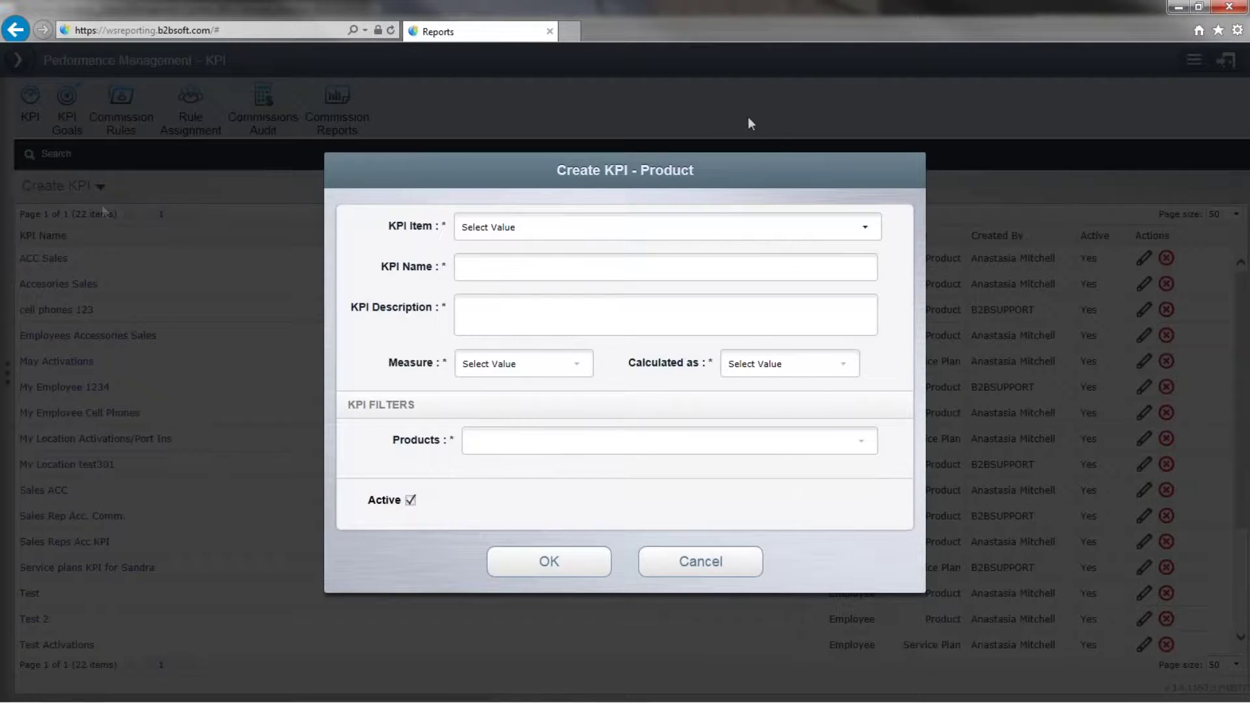
{"action": "left_click", "coordinate": [866, 228]}
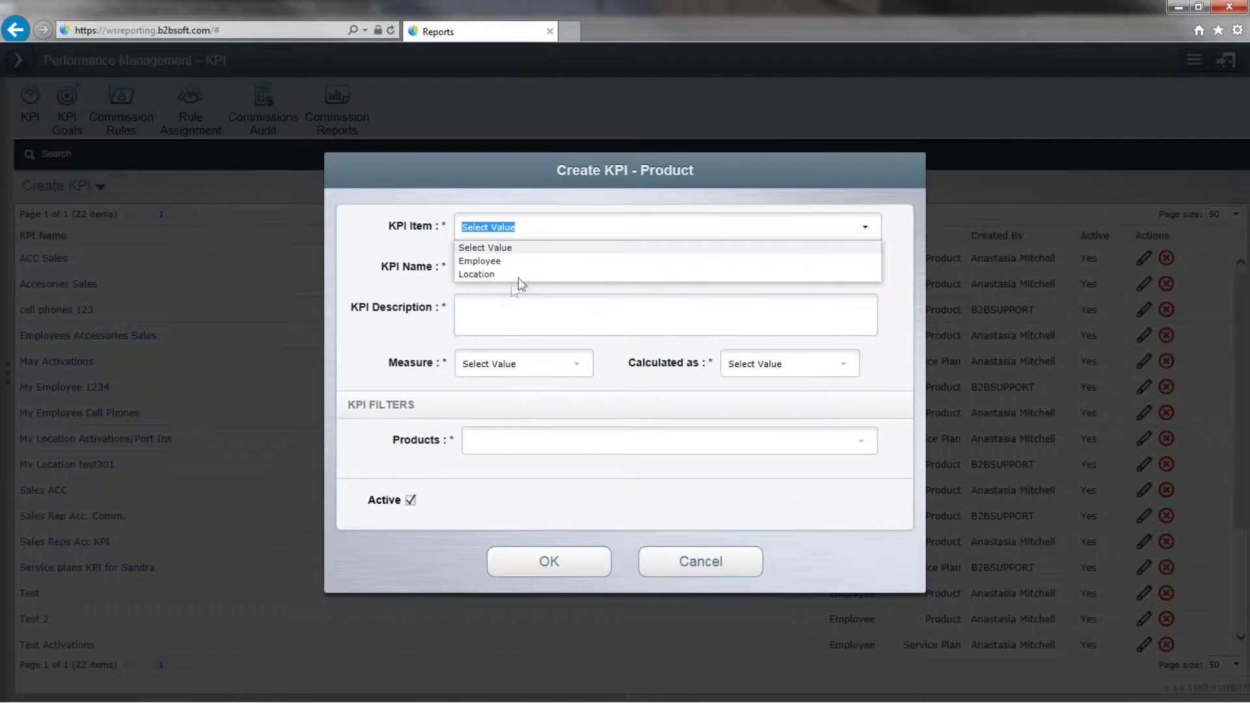
{"action": "left_click", "coordinate": [491, 263]}
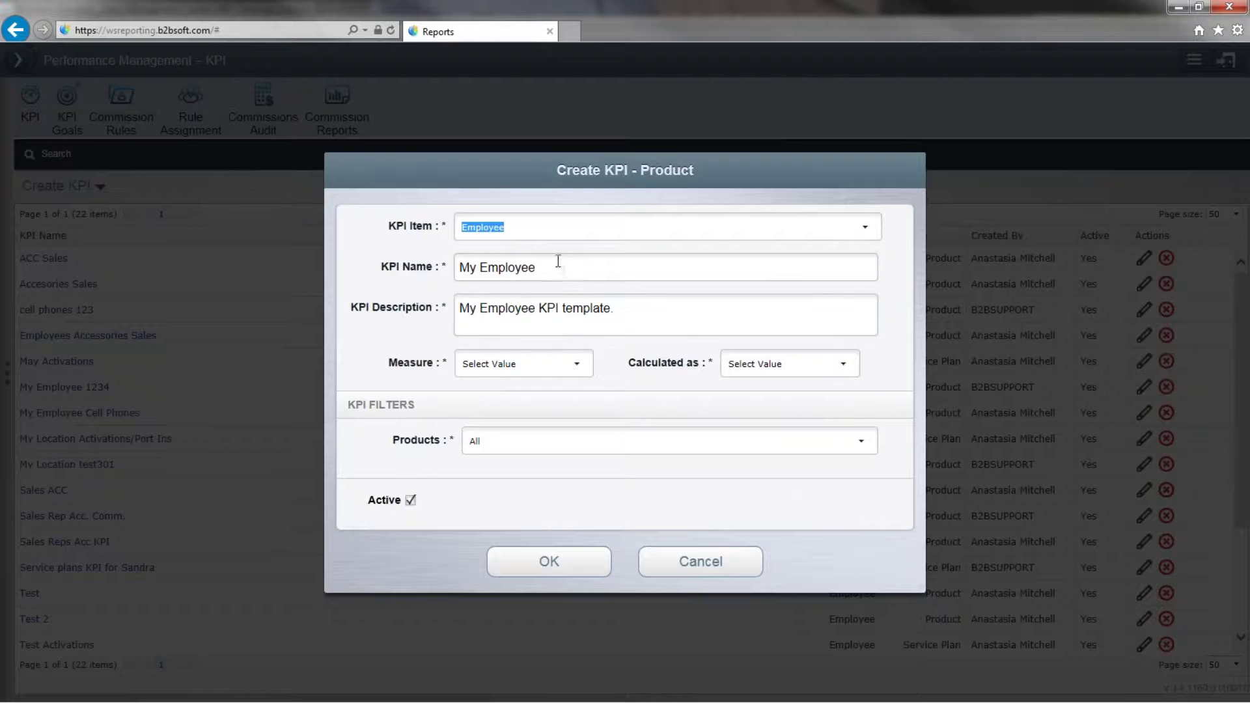
{"action": "key", "text": "Tab"}
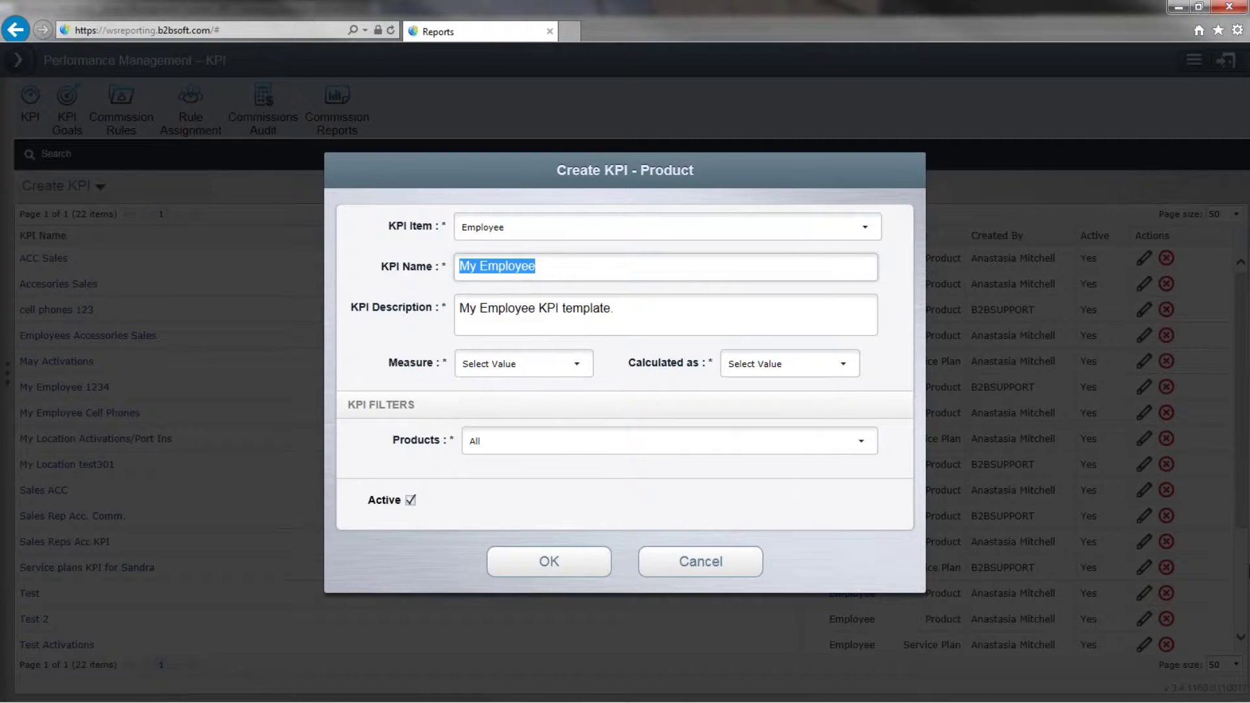
{"action": "type", "text": "Tes"}
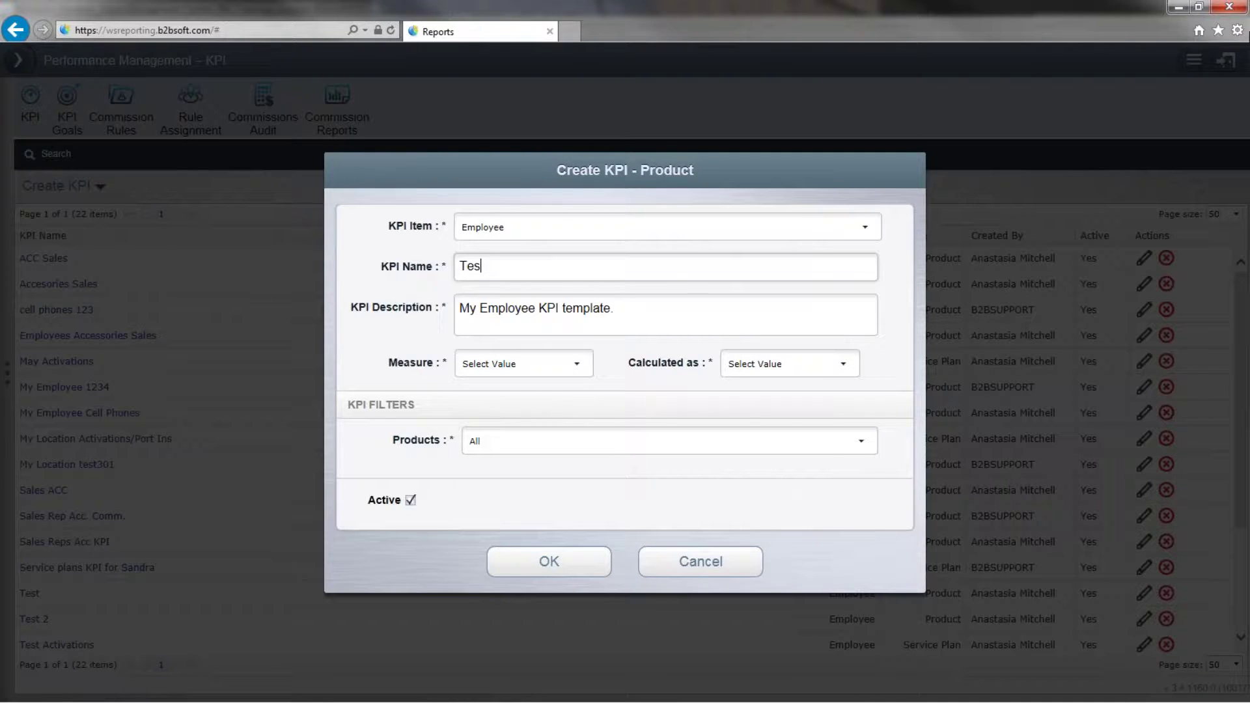
{"action": "type", "text": "t KPI for Cesar Webinar"}
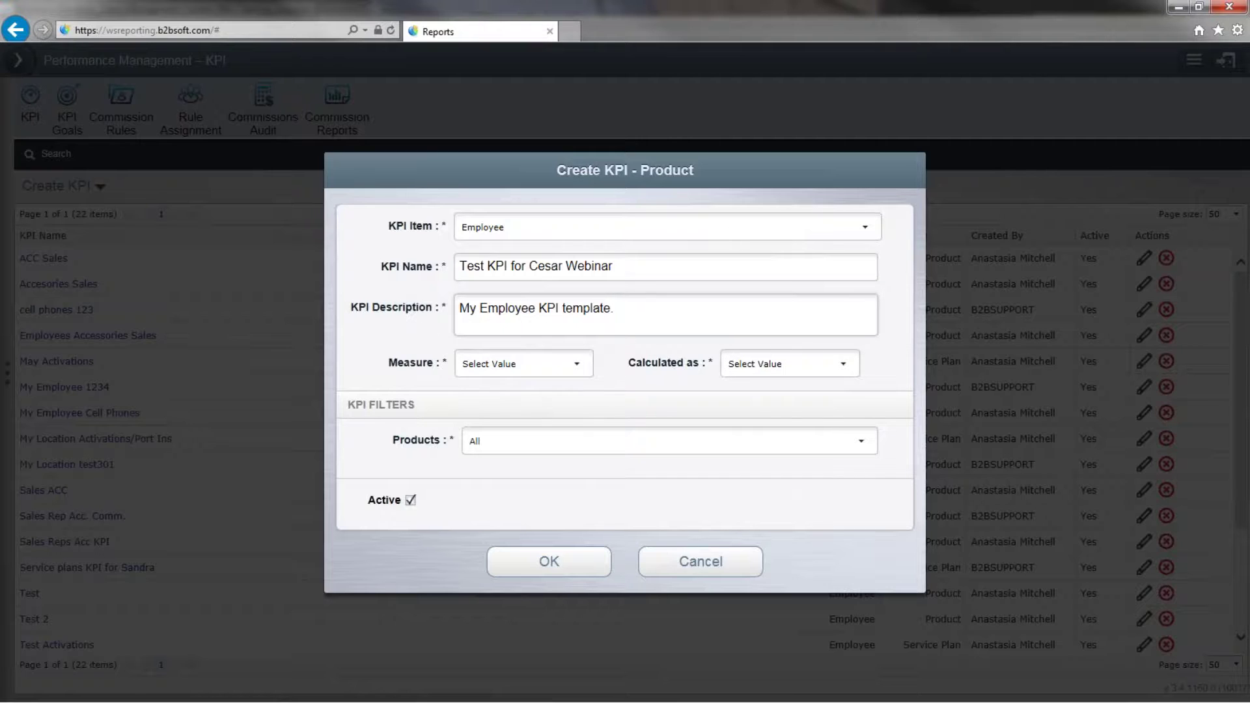
{"action": "left_click", "coordinate": [577, 365]}
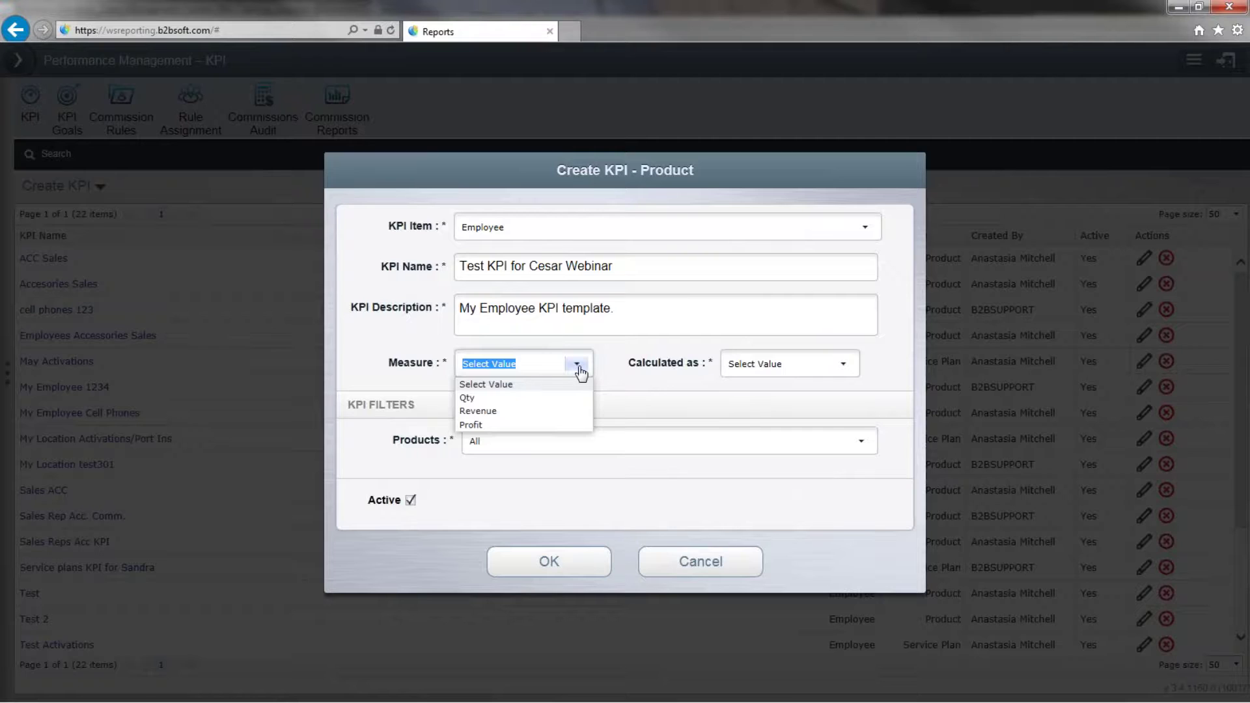
Set the KPI measure to Qty and calculate it as Gross.
{"action": "left_click", "coordinate": [480, 397]}
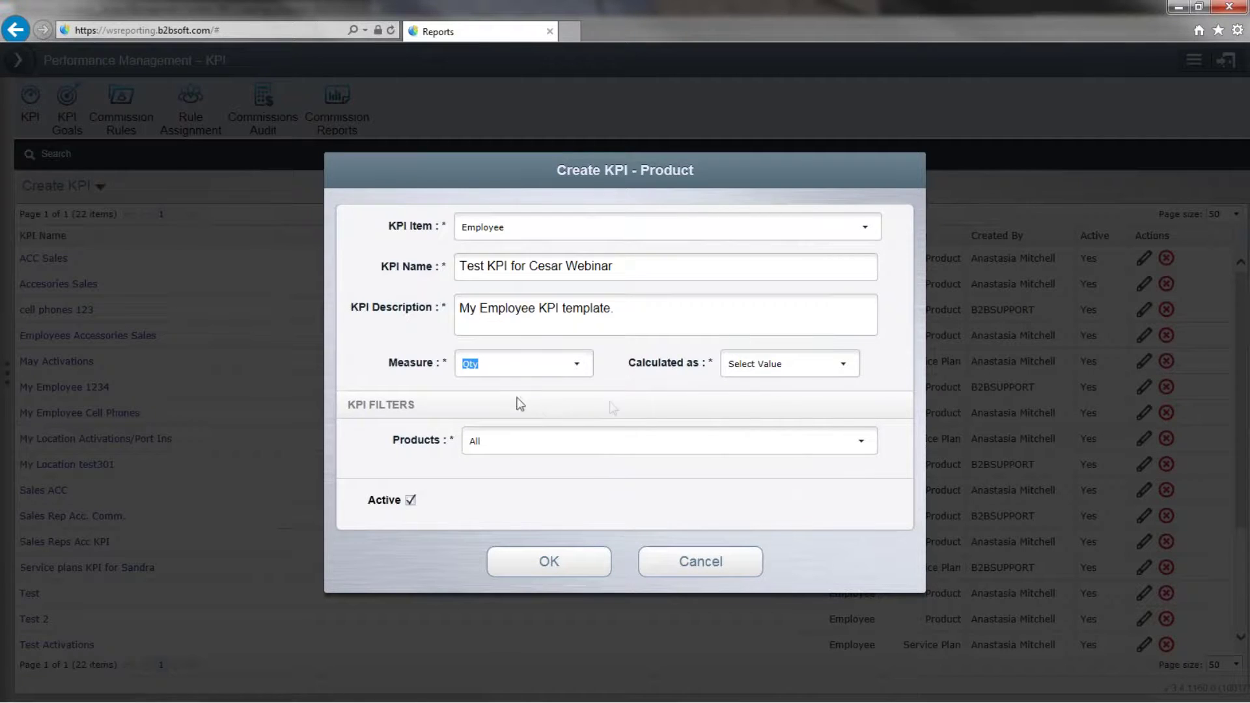
{"action": "left_click", "coordinate": [753, 368]}
{"action": "left_click", "coordinate": [844, 364]}
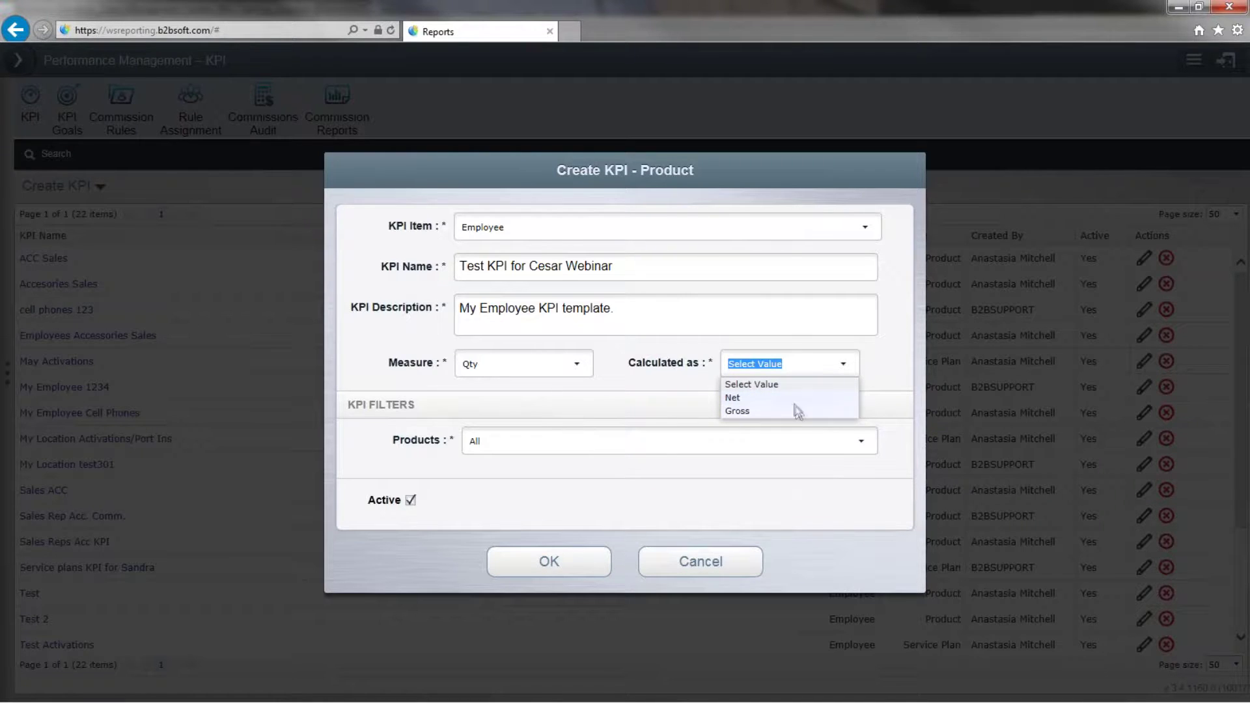
{"action": "left_click", "coordinate": [799, 411]}
{"action": "left_click", "coordinate": [791, 408]}
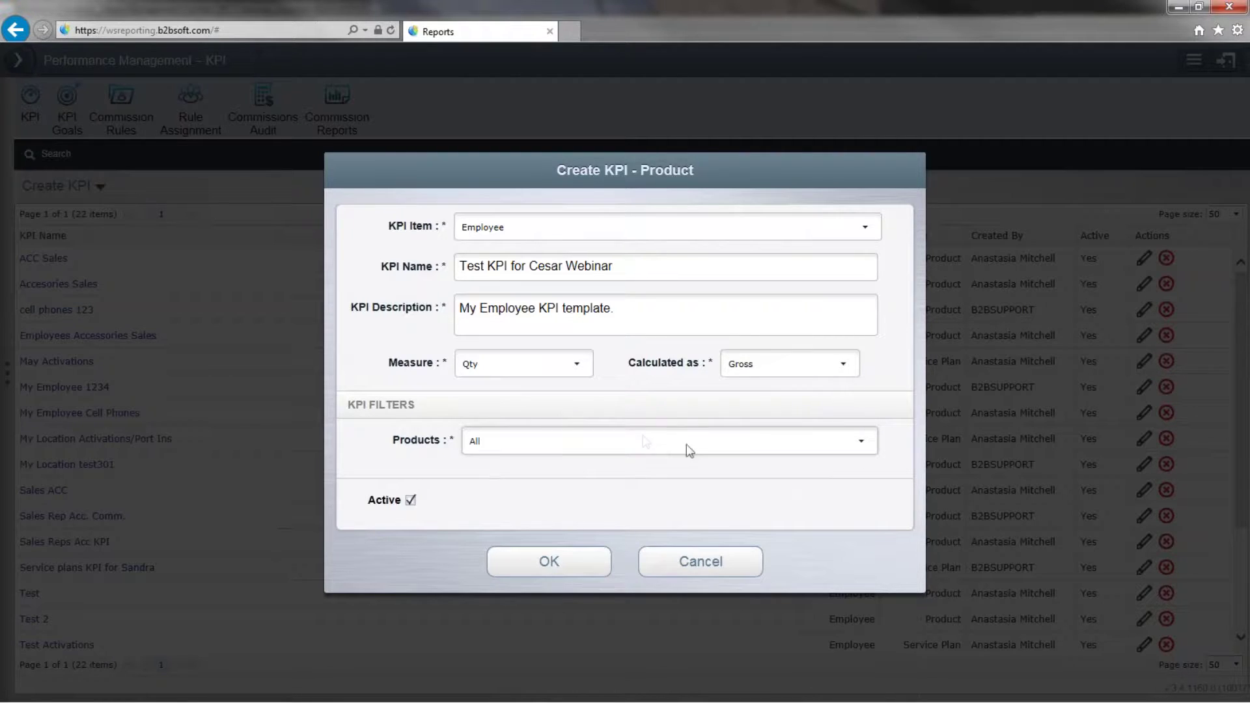
Limit the Products filter to the Accessories category, keeping every product under Cases included.
{"action": "left_click", "coordinate": [860, 441]}
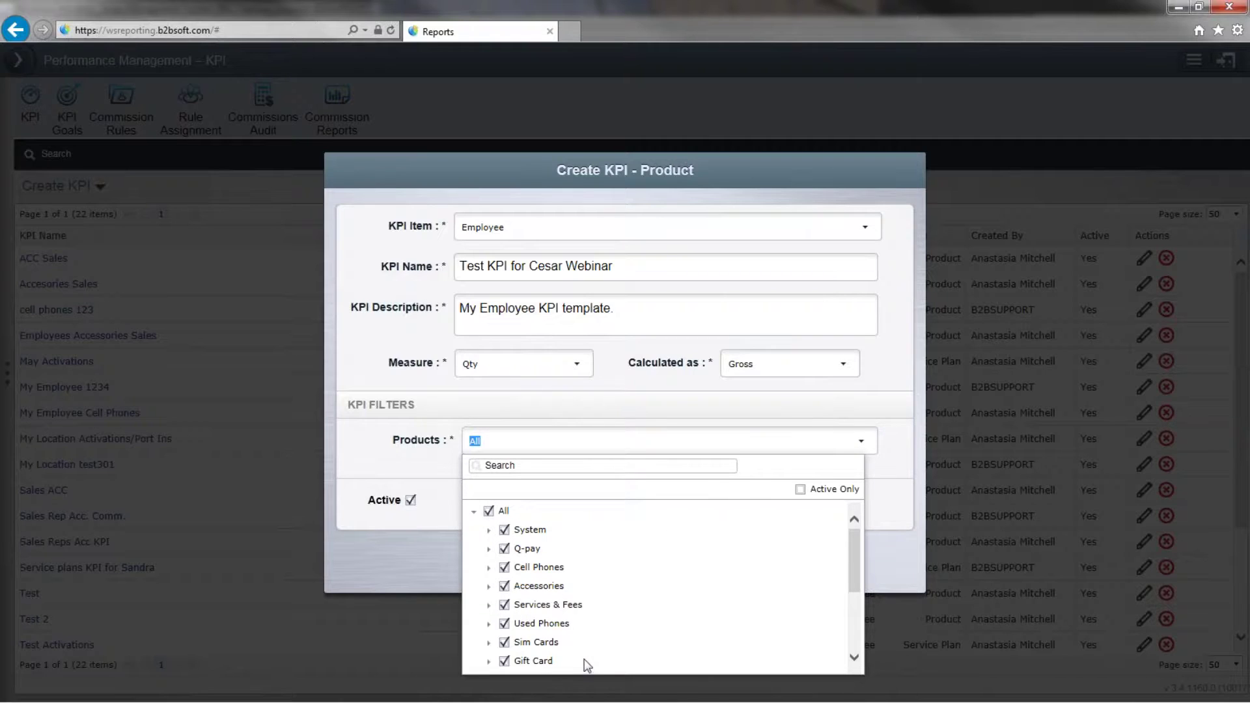
{"action": "left_click", "coordinate": [488, 511]}
{"action": "left_click", "coordinate": [489, 511]}
{"action": "left_click", "coordinate": [489, 512]}
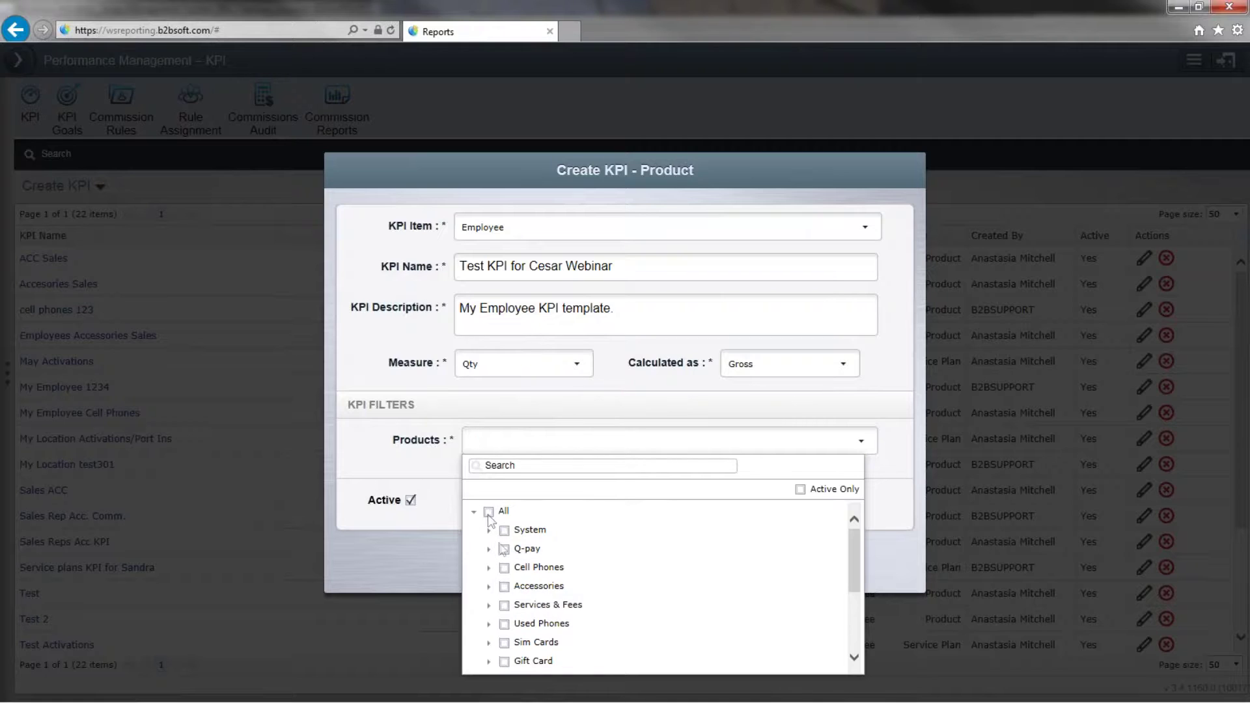
{"action": "left_click", "coordinate": [504, 587]}
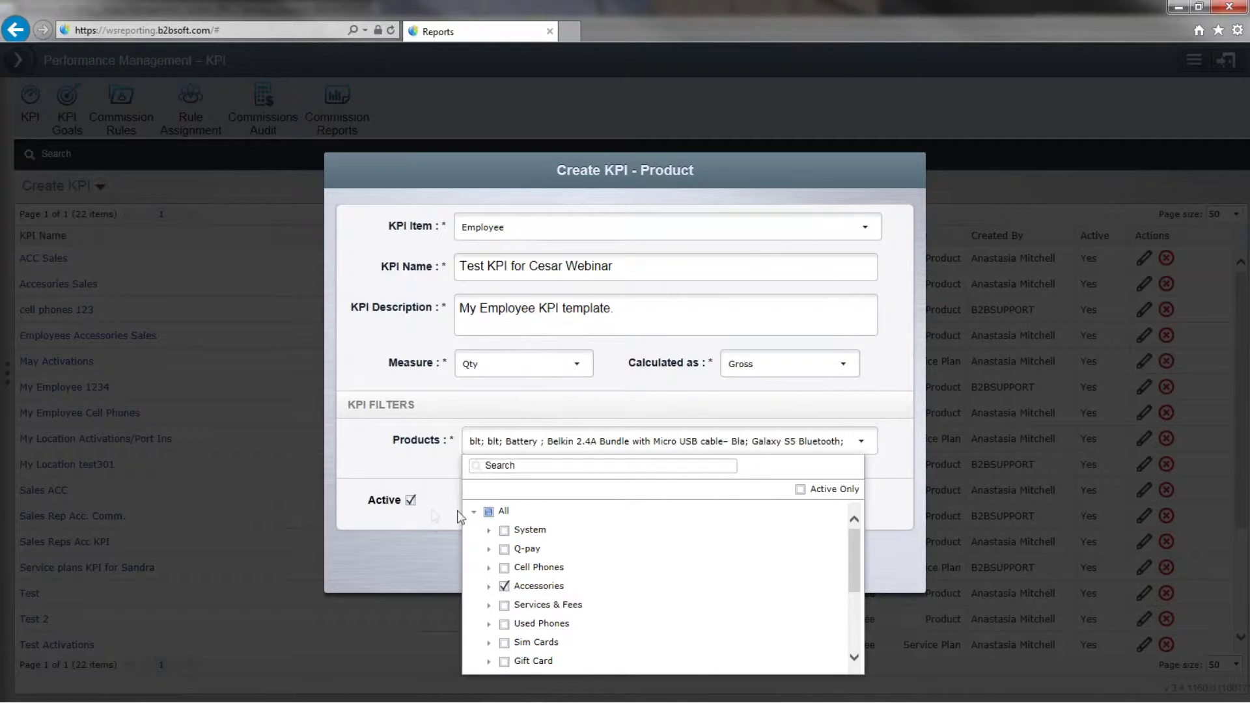
{"action": "left_click", "coordinate": [489, 586]}
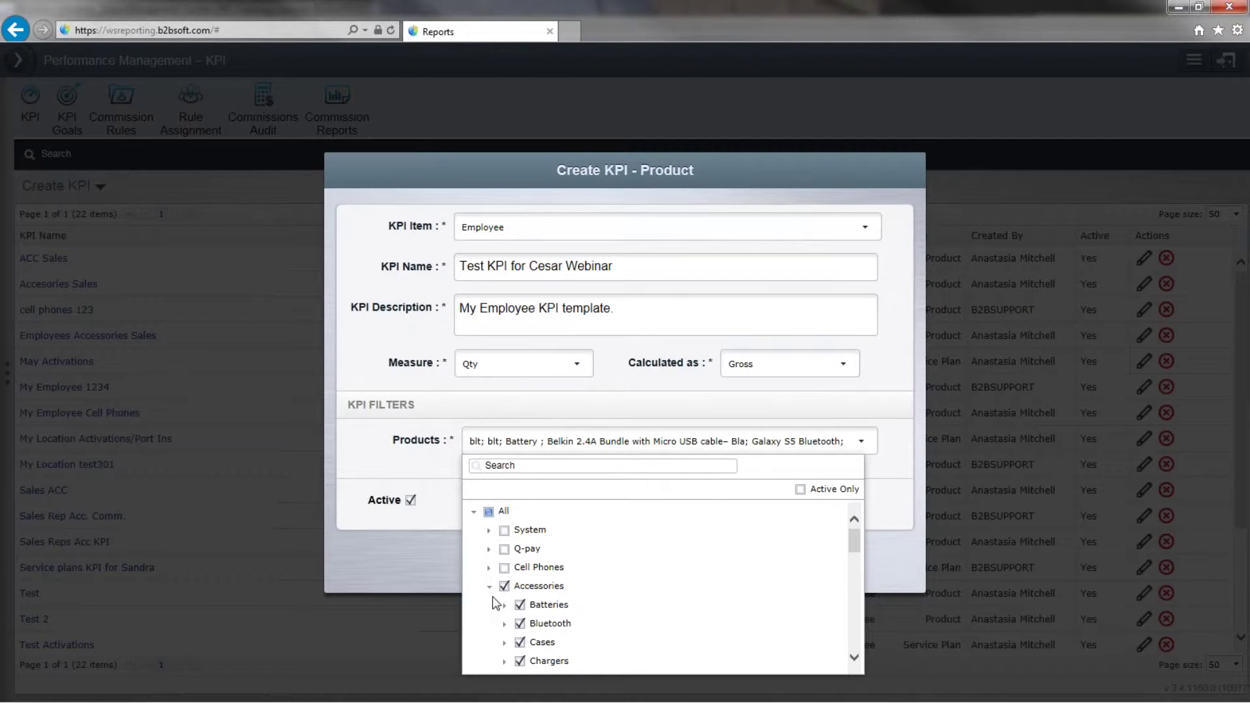
{"action": "scroll", "coordinate": [496, 602], "scroll_direction": "down", "scroll_amount": 3}
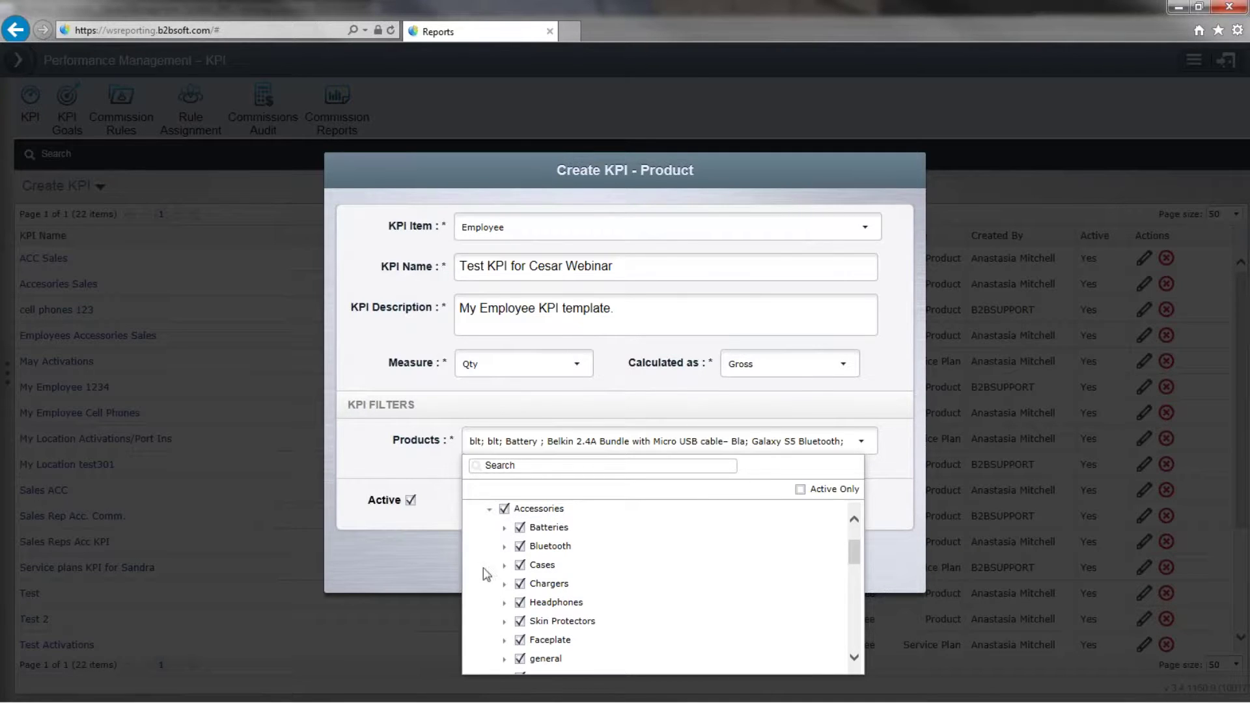
{"action": "scroll", "coordinate": [503, 573], "scroll_direction": "down", "scroll_amount": 5}
{"action": "left_click", "coordinate": [505, 565]}
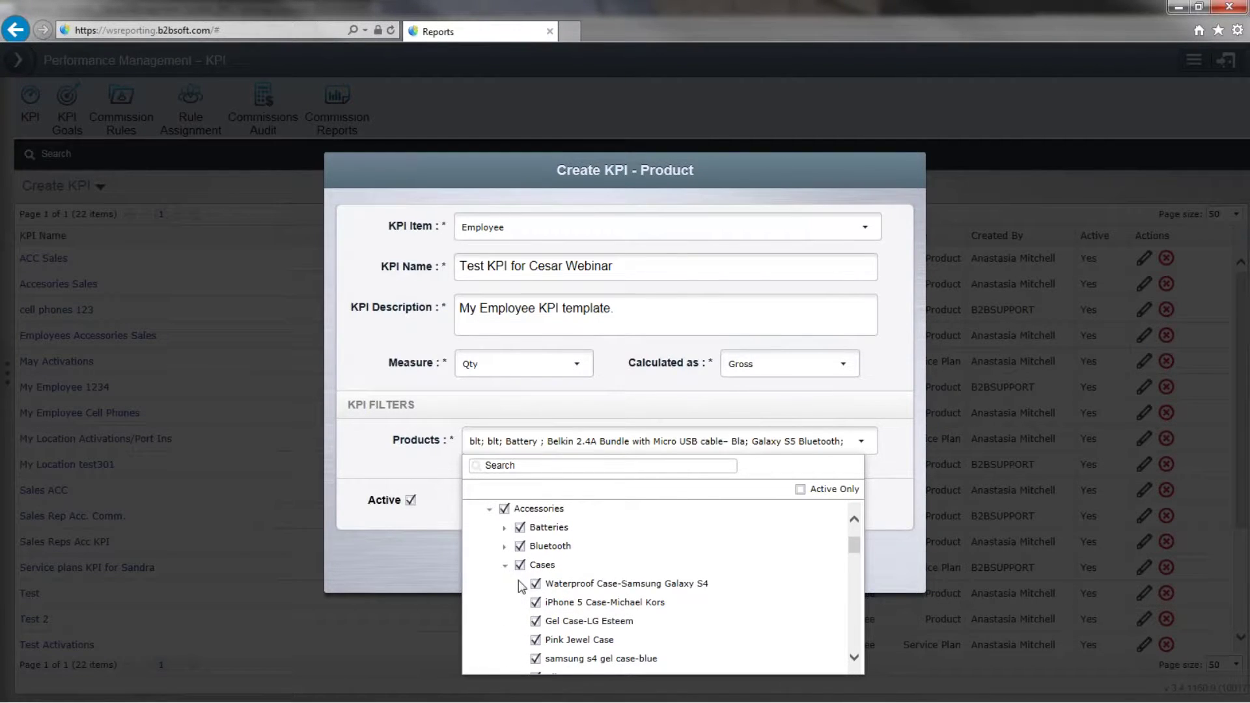
{"action": "scroll", "coordinate": [521, 576], "scroll_direction": "down", "scroll_amount": 1}
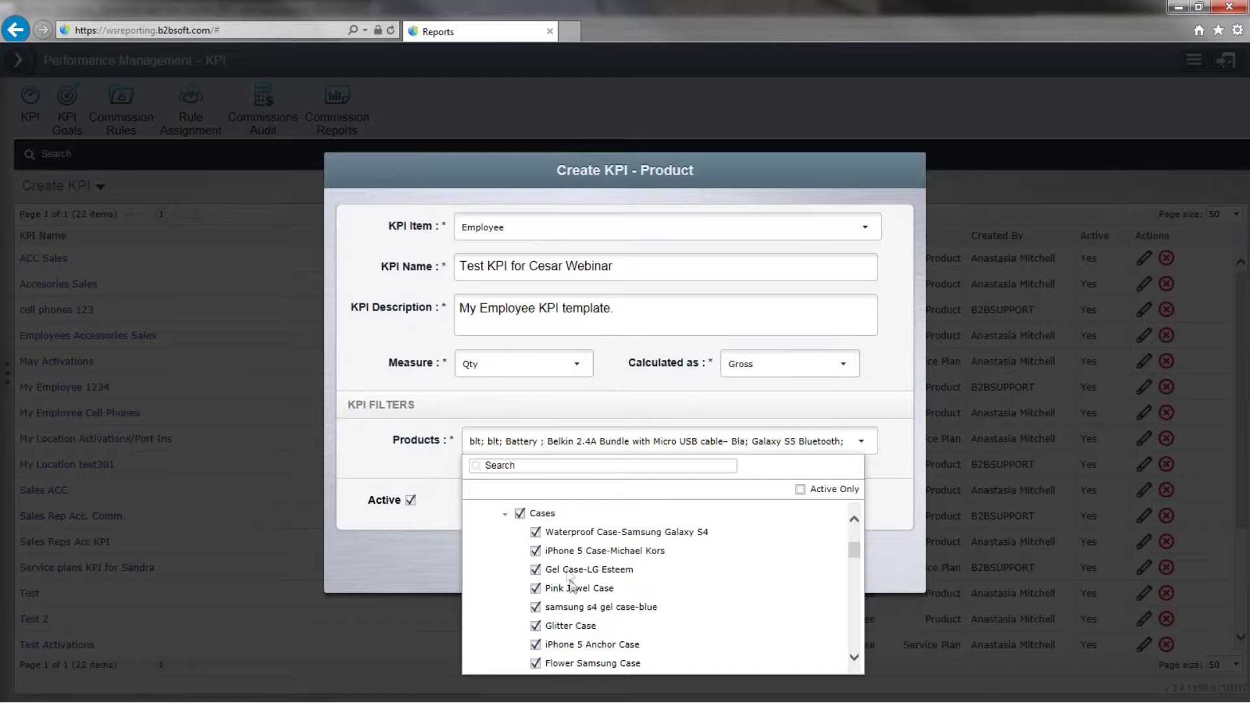
{"action": "scroll", "coordinate": [571, 625], "scroll_direction": "down", "scroll_amount": 1}
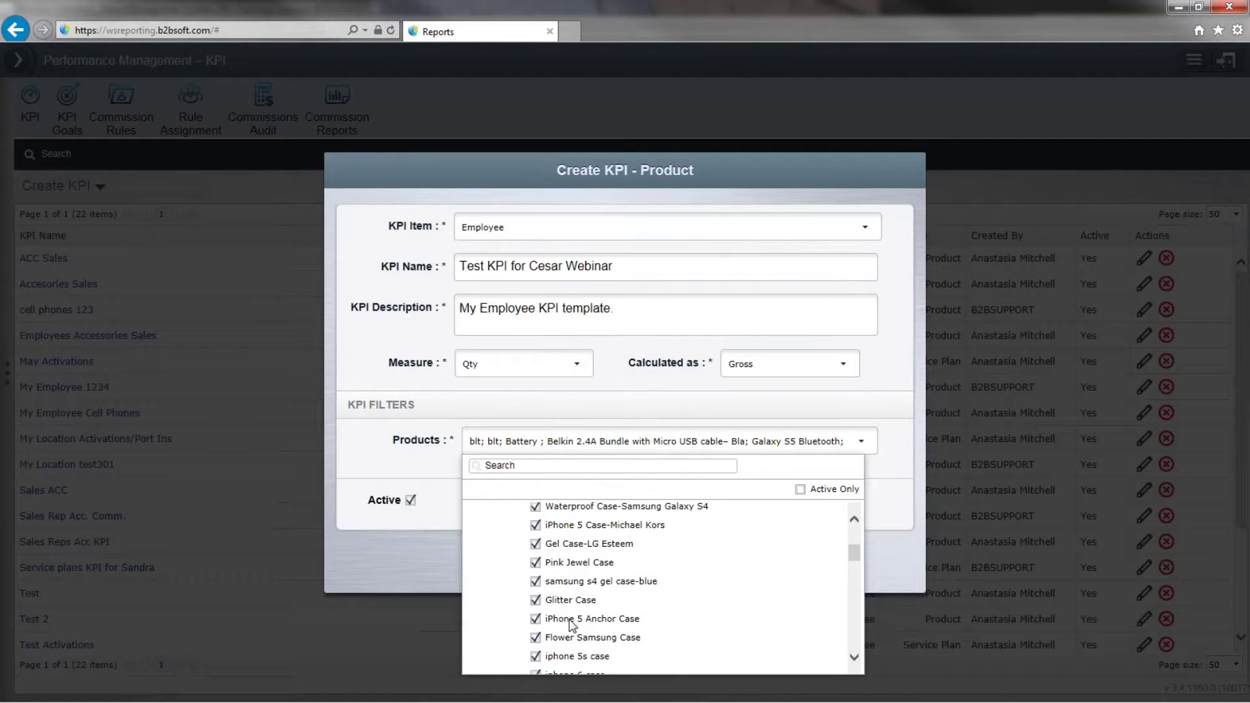
{"action": "scroll", "coordinate": [571, 625], "scroll_direction": "up", "scroll_amount": 1}
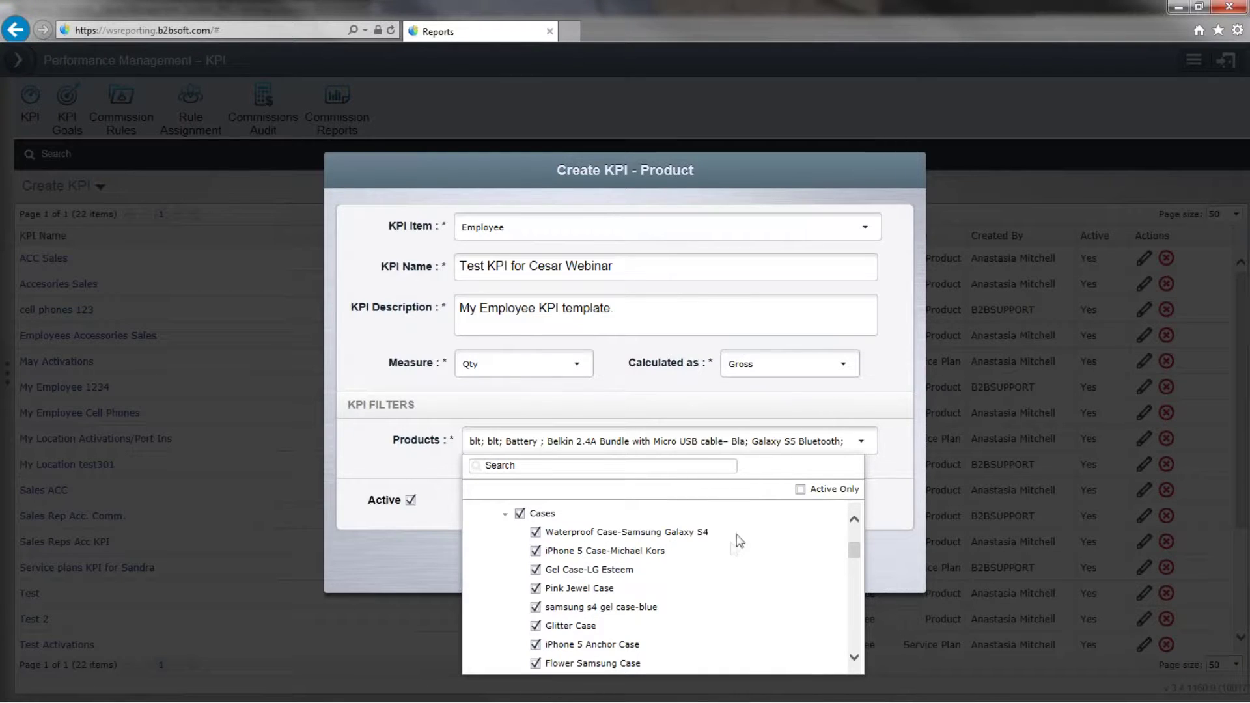
{"action": "left_click", "coordinate": [519, 513]}
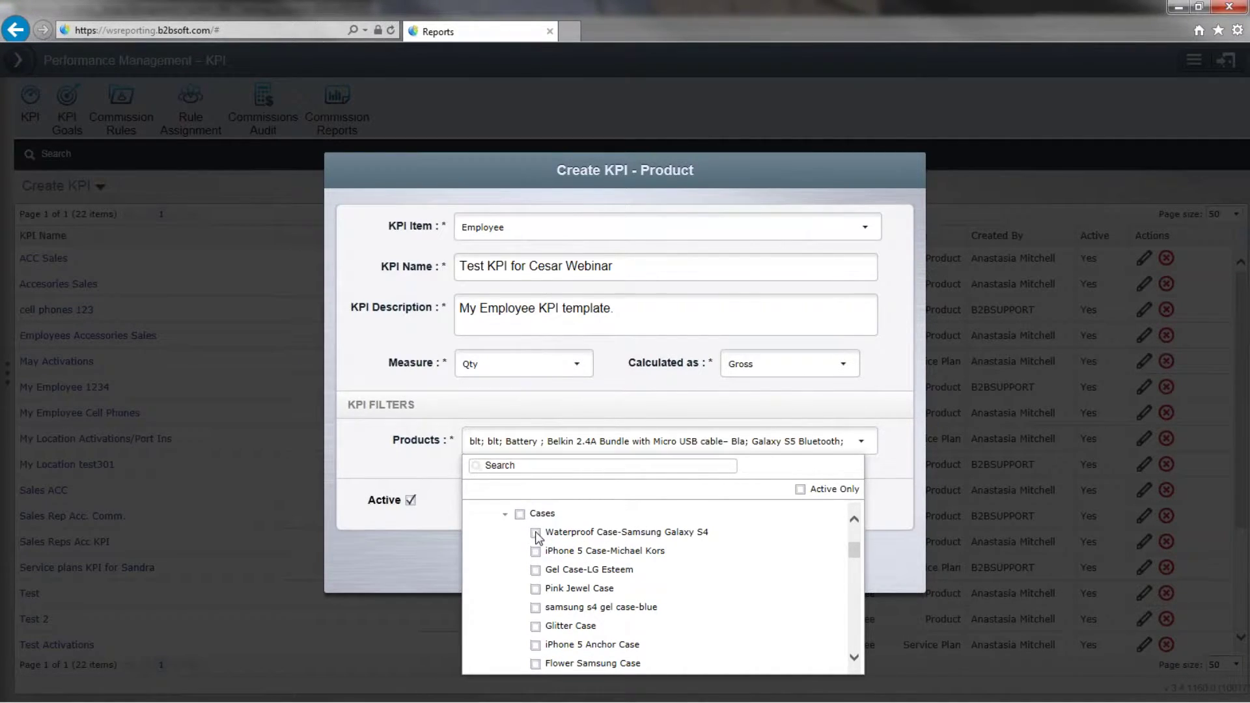
{"action": "left_click", "coordinate": [536, 533]}
{"action": "left_click", "coordinate": [519, 514]}
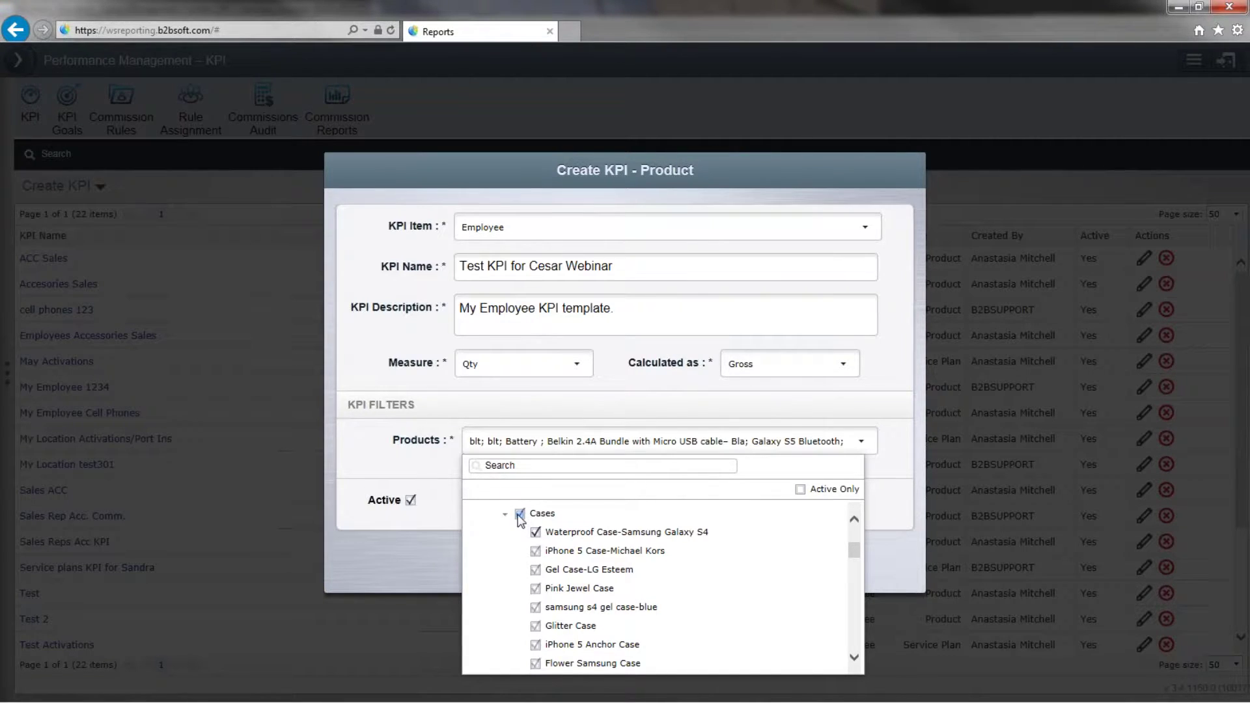
{"action": "left_click", "coordinate": [431, 526]}
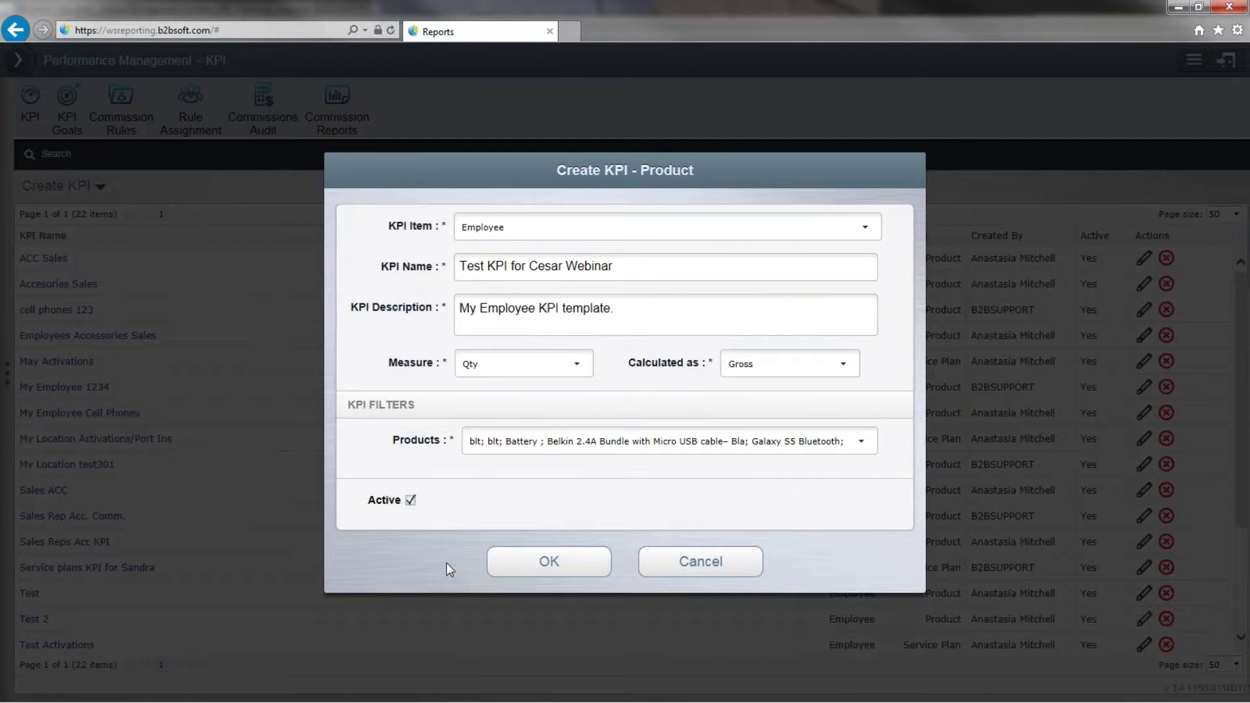
Create the webinar test KPI, then review it in the editor and close without changes.
{"action": "left_click", "coordinate": [569, 570]}
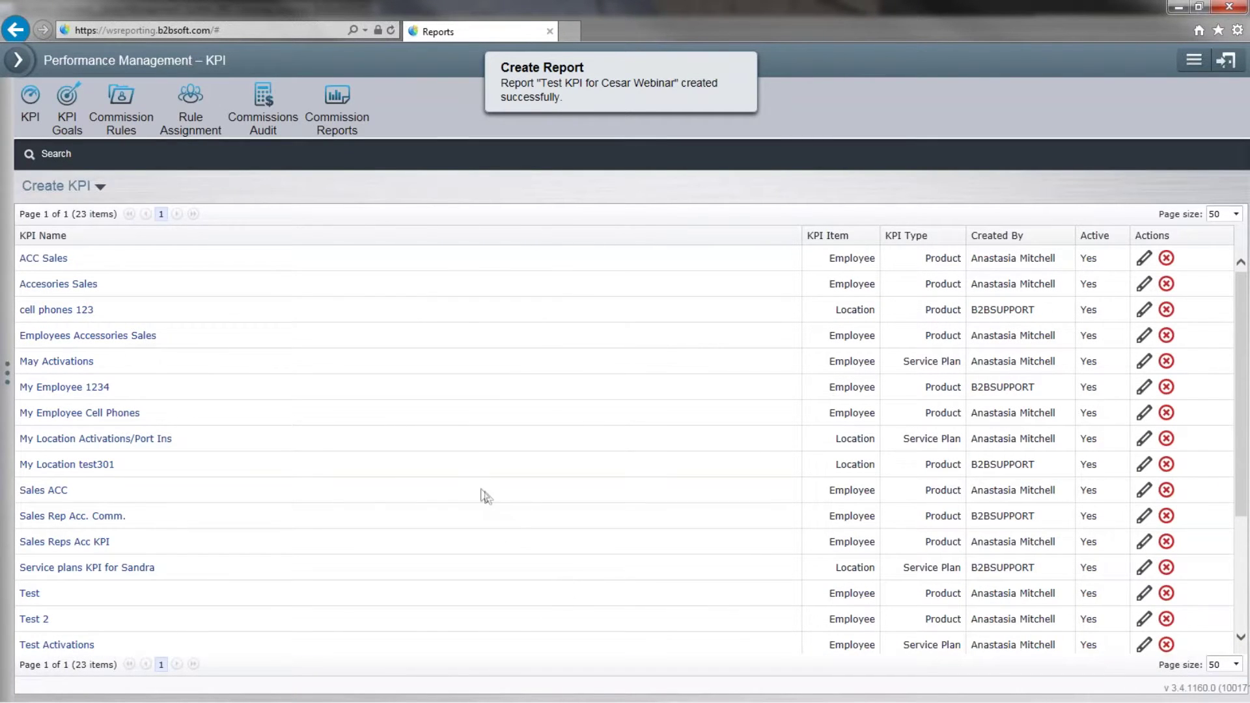
{"action": "scroll", "coordinate": [480, 495], "scroll_direction": "down", "scroll_amount": 2}
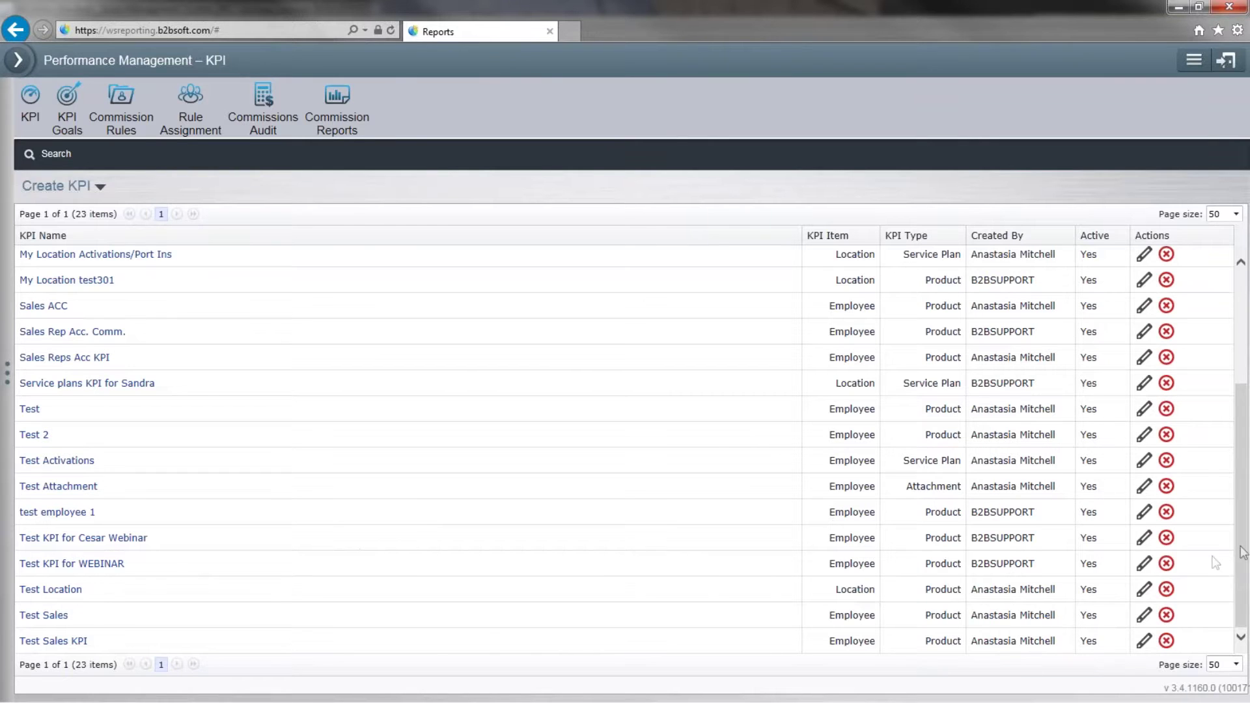
{"action": "left_click", "coordinate": [1144, 537]}
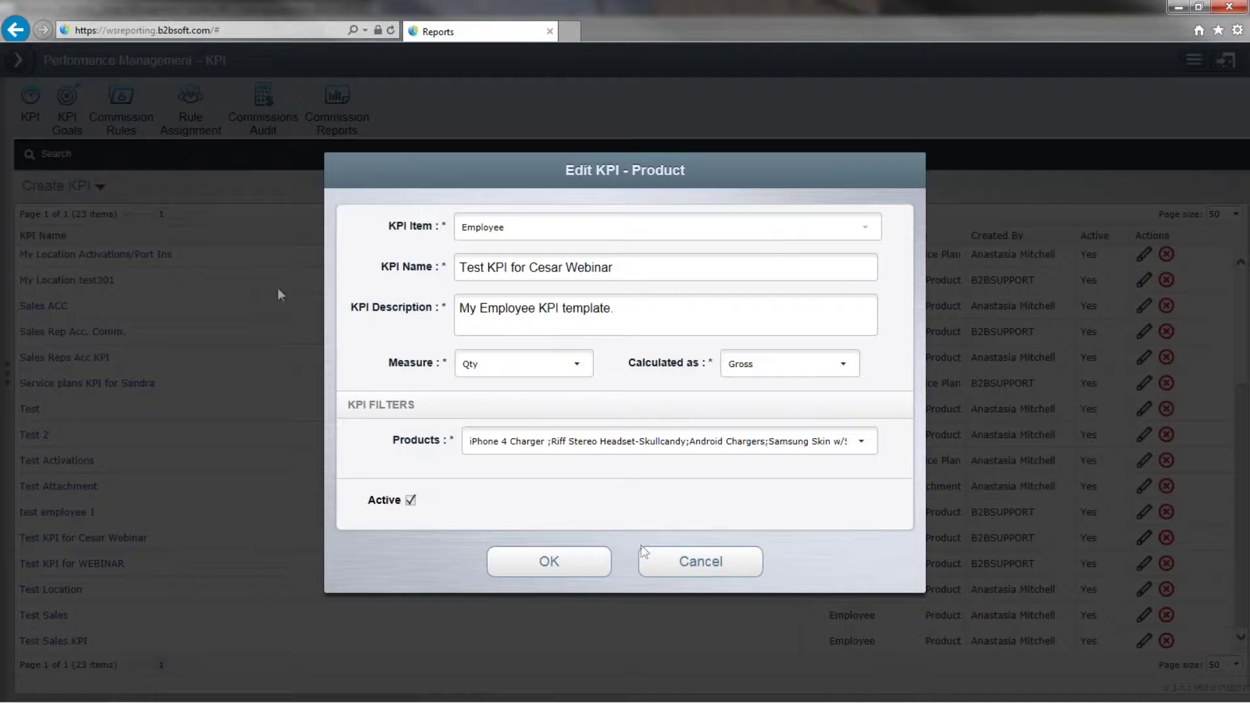
{"action": "left_click", "coordinate": [537, 552]}
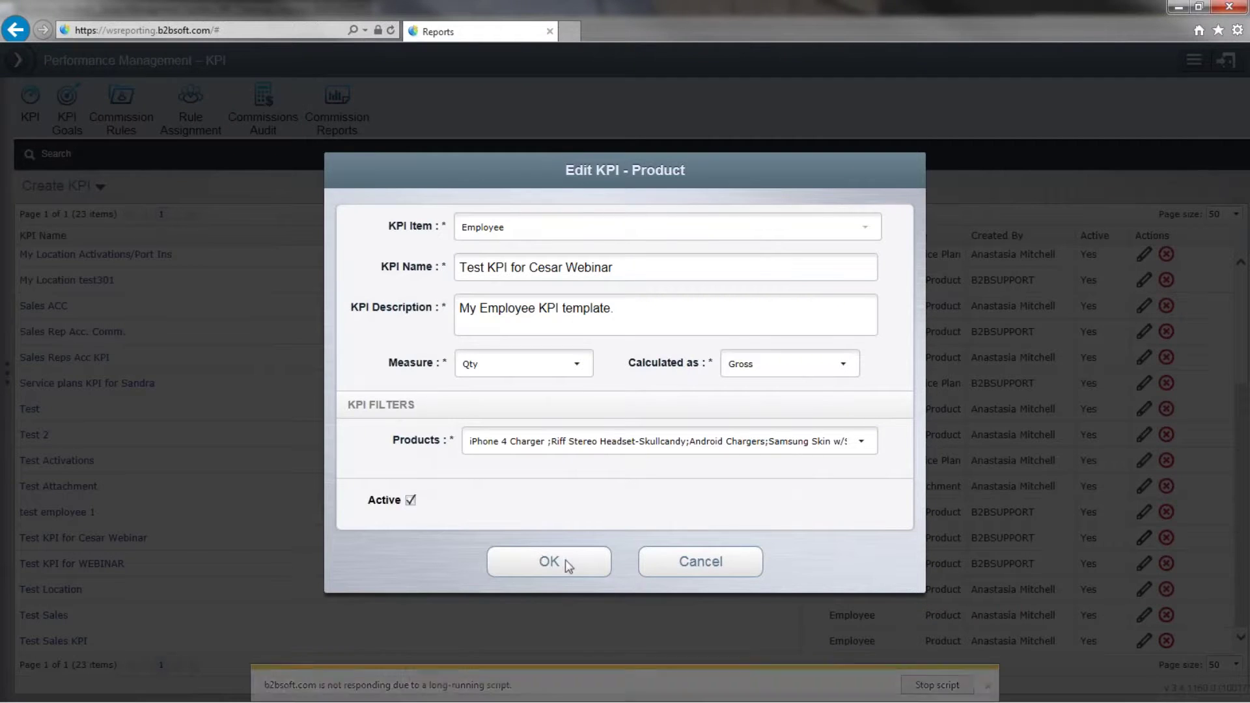
{"action": "left_click", "coordinate": [987, 685]}
{"action": "left_click", "coordinate": [726, 570]}
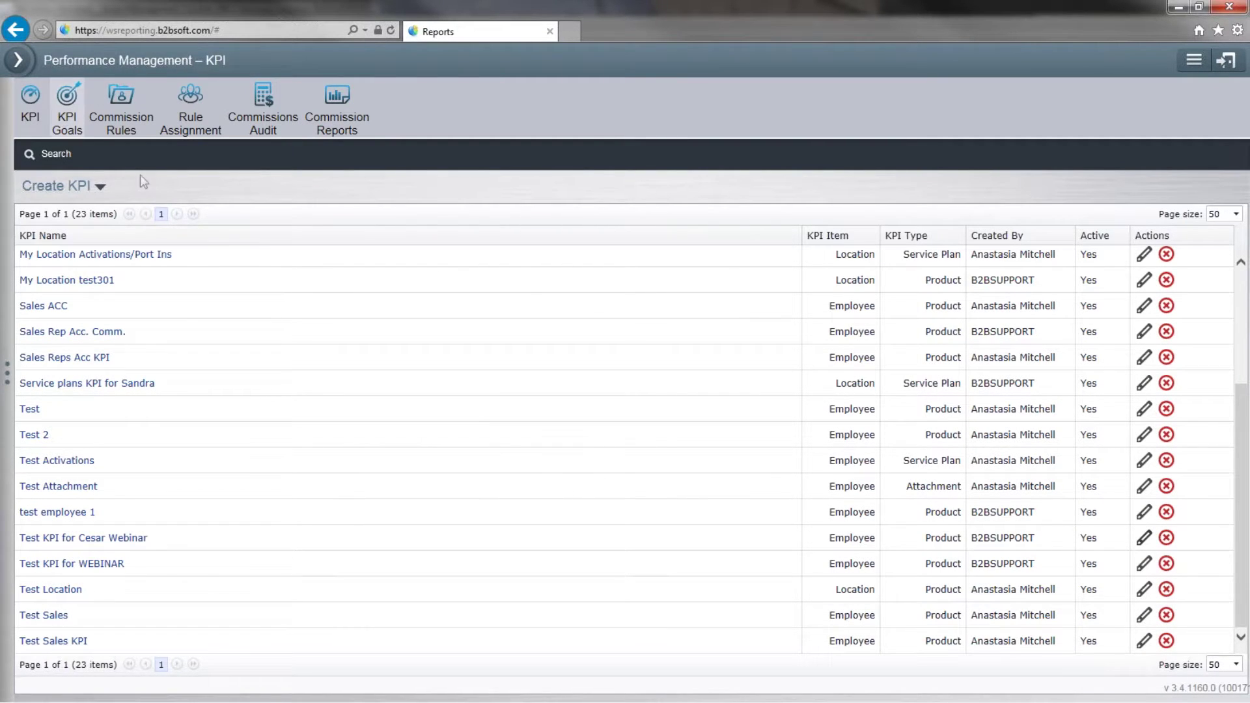
Show the This Month employee goals for the webinar test KPI on KPI Goals.
{"action": "left_click", "coordinate": [63, 117]}
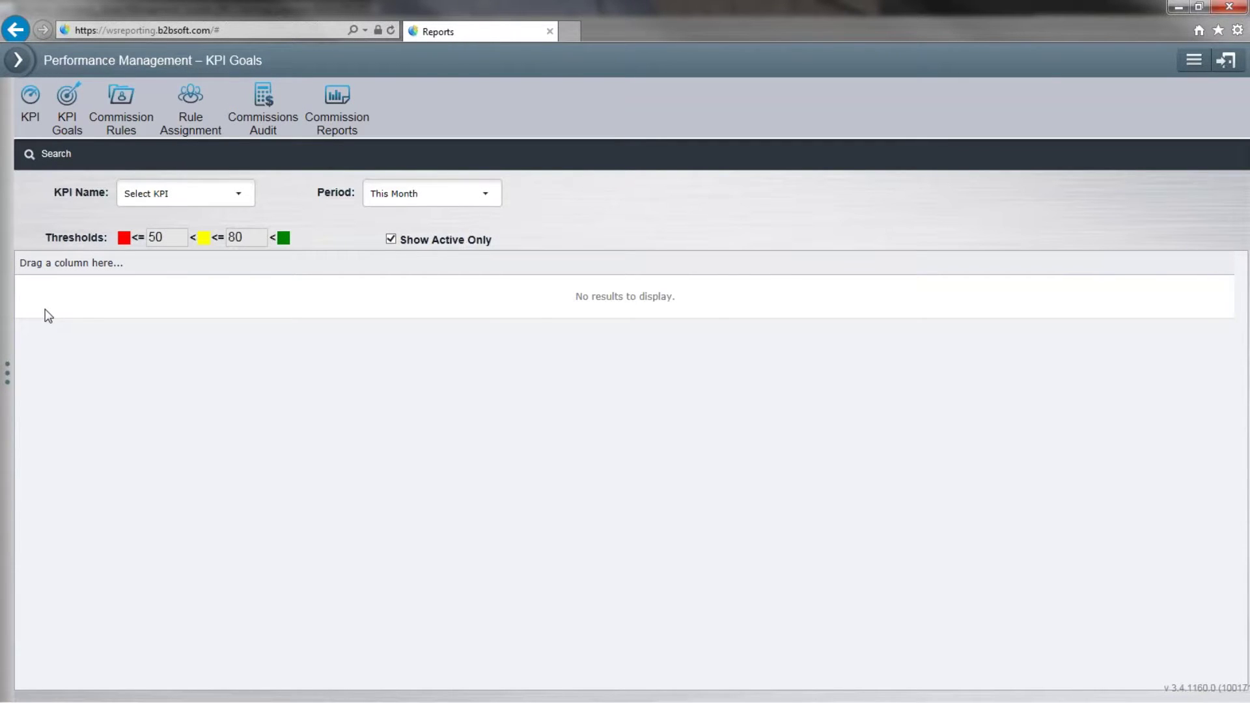
{"action": "left_click", "coordinate": [238, 195]}
{"action": "scroll", "coordinate": [227, 241], "scroll_direction": "down", "scroll_amount": 3}
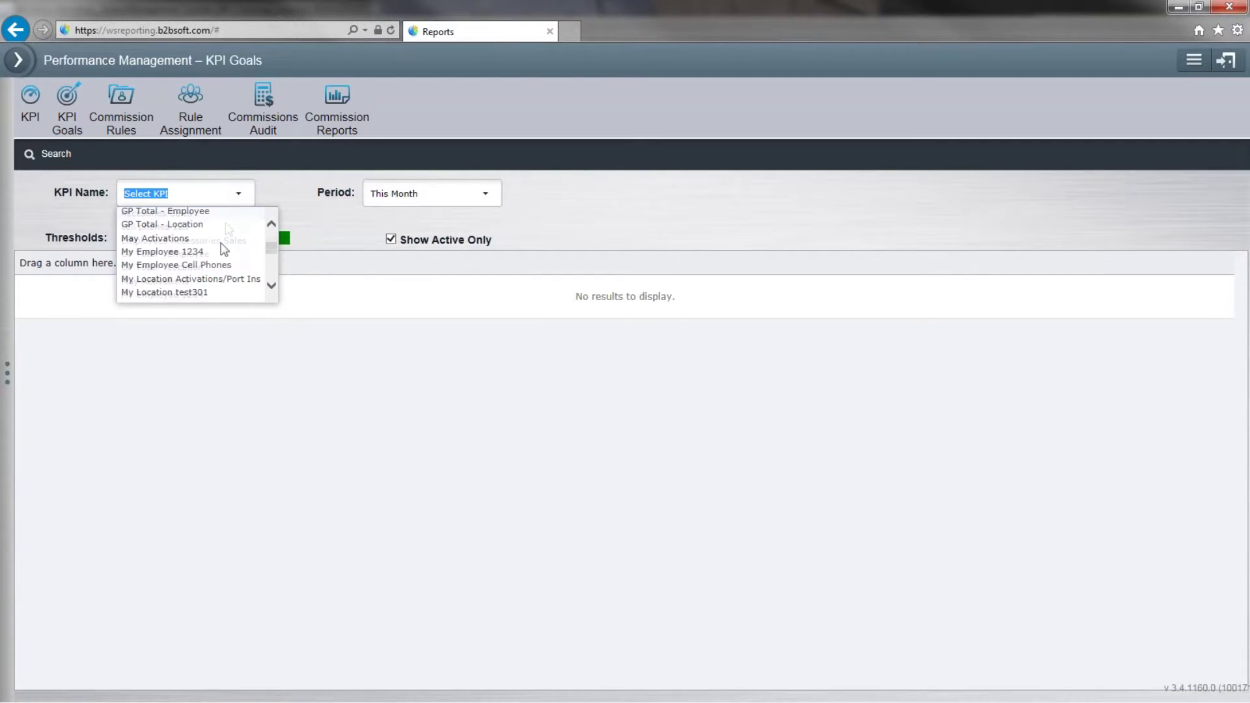
{"action": "scroll", "coordinate": [224, 249], "scroll_direction": "down", "scroll_amount": 9}
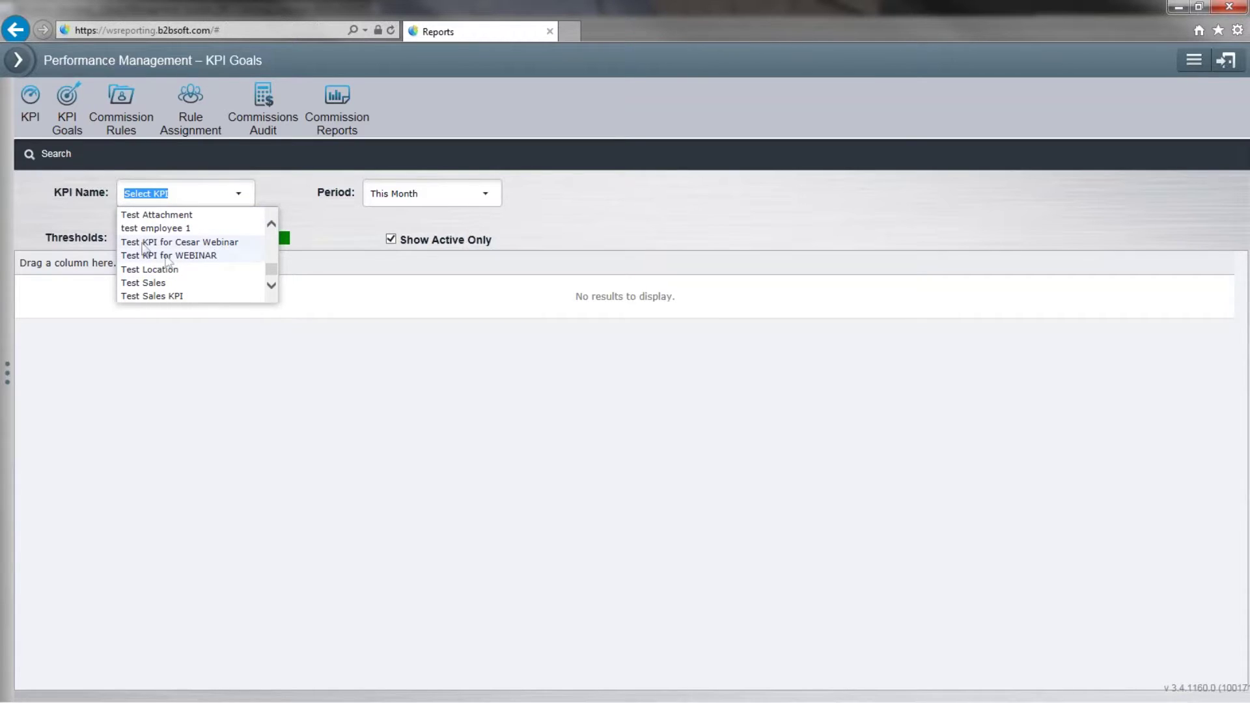
{"action": "left_click", "coordinate": [205, 243]}
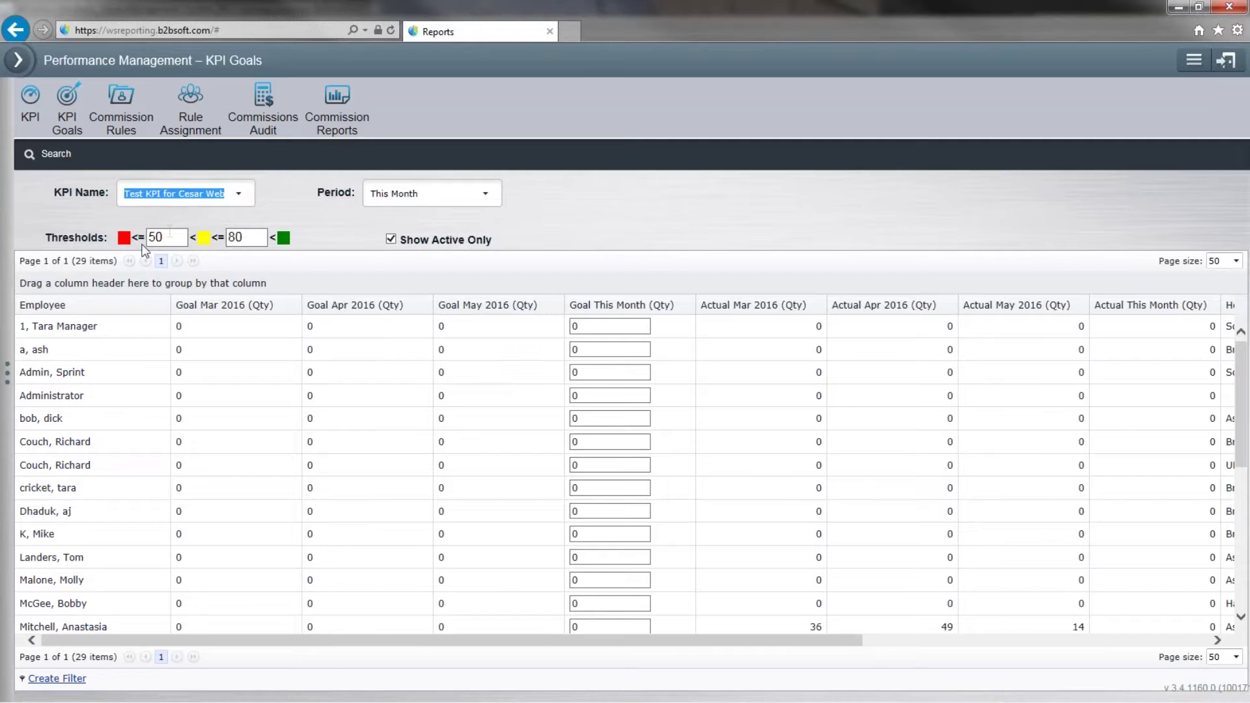
Select the red threshold value 50 for editing.
{"action": "left_click", "coordinate": [169, 240]}
{"action": "left_click_drag", "start_coordinate": [168, 241], "coordinate": [145, 240]}
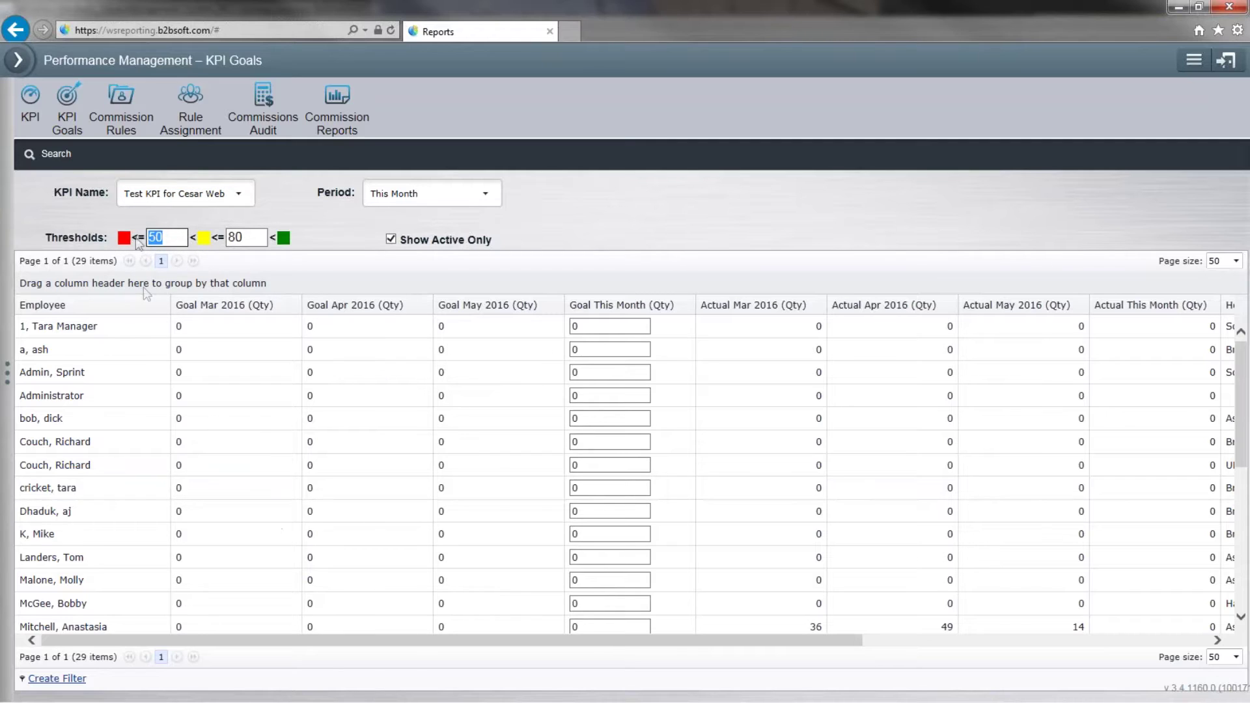
{"action": "left_click", "coordinate": [172, 236]}
{"action": "double_click", "coordinate": [172, 236]}
{"action": "left_click", "coordinate": [289, 231]}
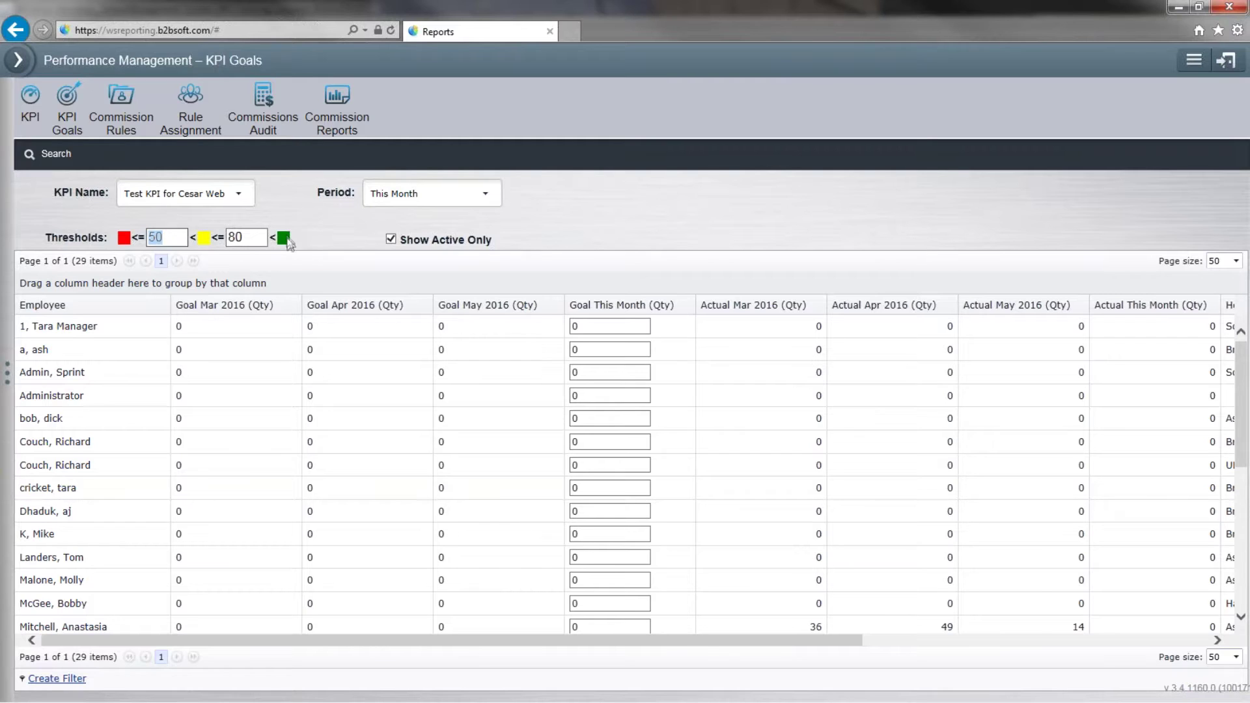
{"action": "double_click", "coordinate": [171, 236]}
{"action": "left_click", "coordinate": [171, 236]}
Enter a This Month goal of 100 for an employee near the end of the list.
{"action": "scroll", "coordinate": [571, 411], "scroll_direction": "down", "scroll_amount": 5}
{"action": "scroll", "coordinate": [571, 469], "scroll_direction": "up", "scroll_amount": 5}
{"action": "scroll", "coordinate": [594, 384], "scroll_direction": "down", "scroll_amount": 4}
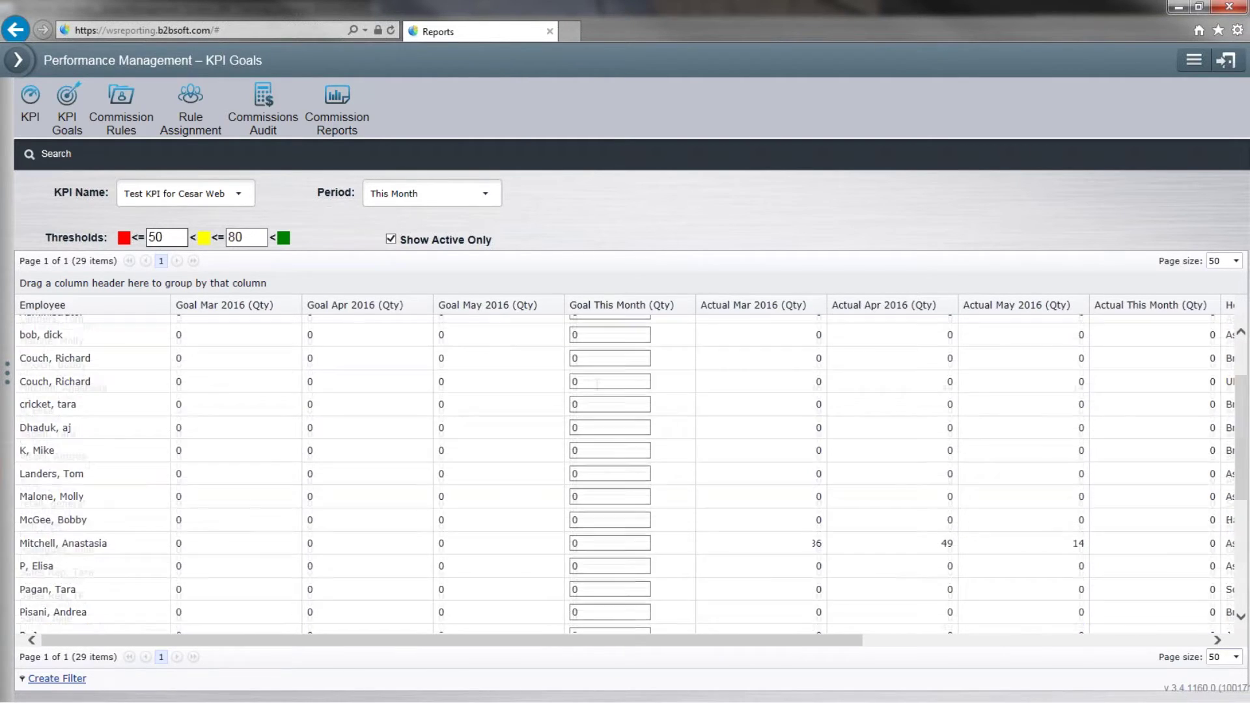
{"action": "scroll", "coordinate": [594, 384], "scroll_direction": "up", "scroll_amount": 3}
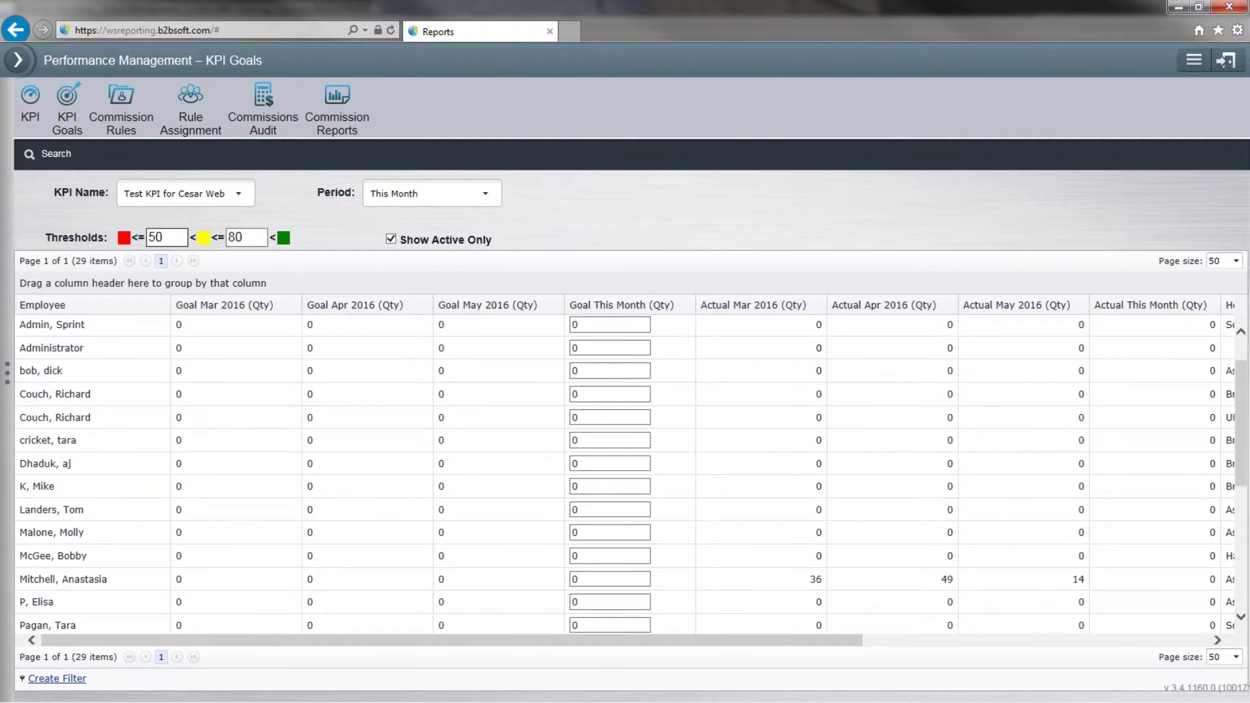
{"action": "scroll", "coordinate": [572, 502], "scroll_direction": "down", "scroll_amount": 5}
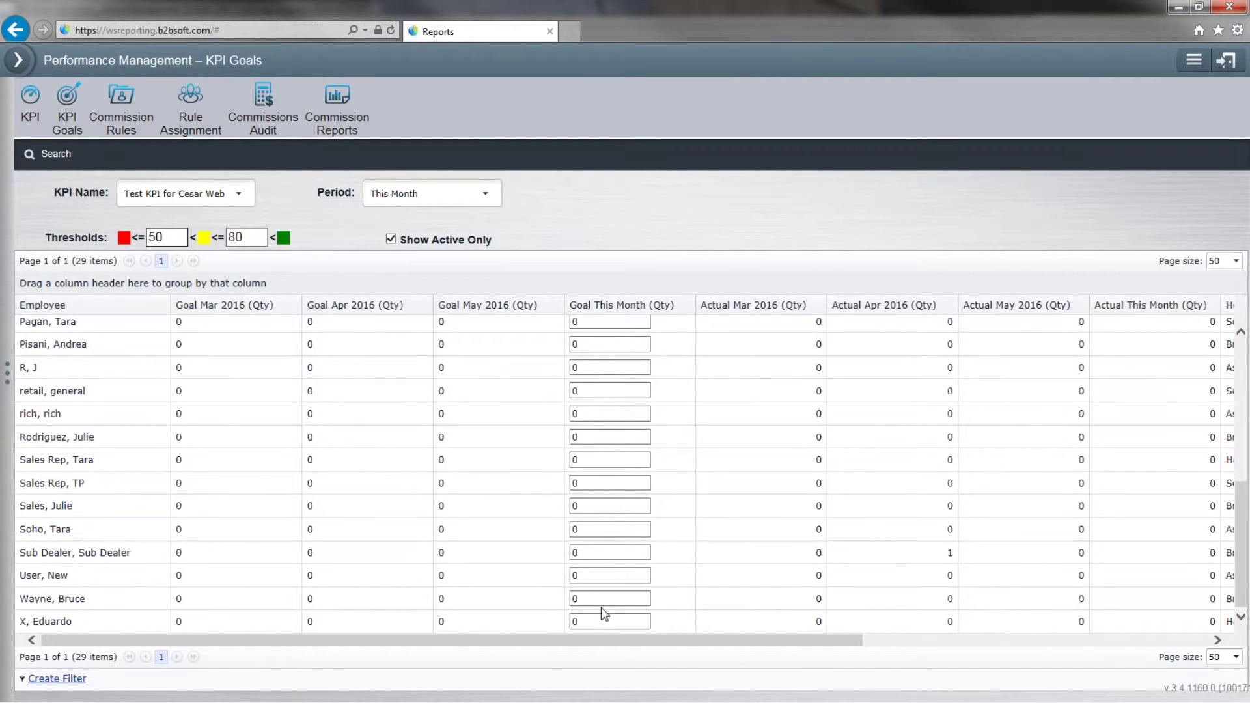
{"action": "left_click", "coordinate": [594, 597]}
{"action": "type", "text": "100"}
{"action": "left_click", "coordinate": [866, 640]}
{"action": "left_click_drag", "start_coordinate": [879, 642], "coordinate": [490, 654]}
{"action": "left_click", "coordinate": [935, 156]}
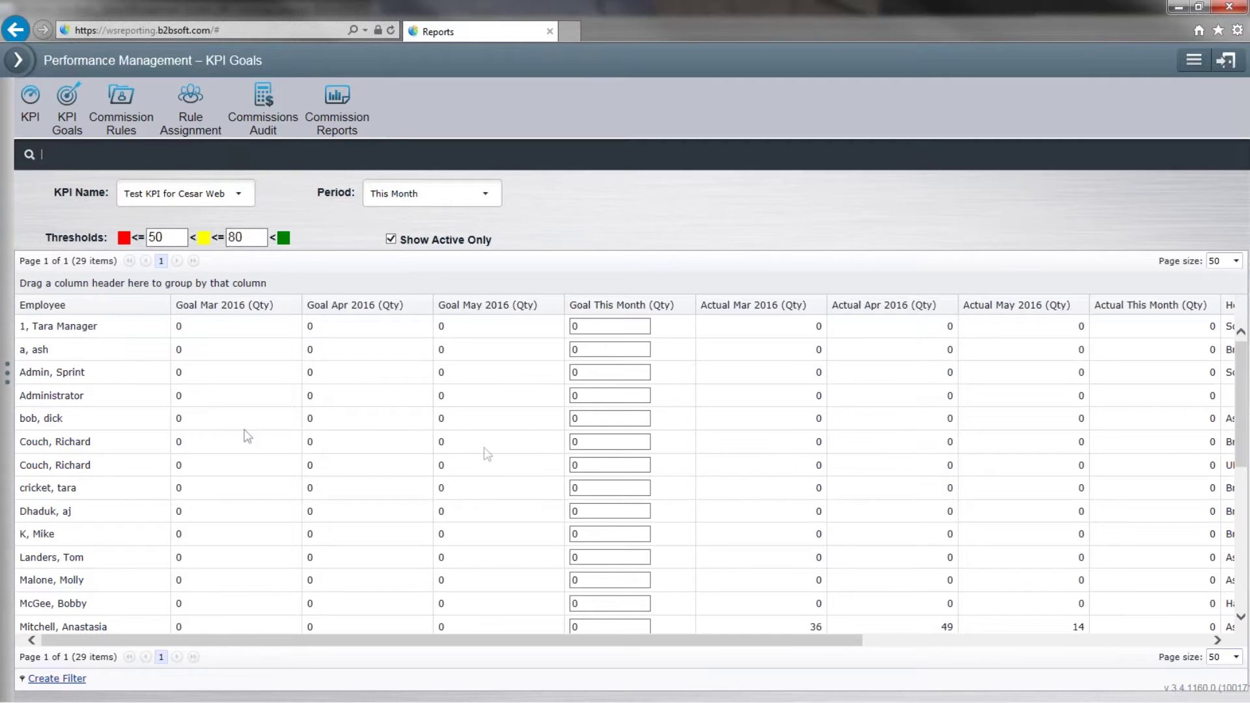
Change the red threshold to 60 and commit it by clicking into the goals grid.
{"action": "left_click", "coordinate": [171, 237]}
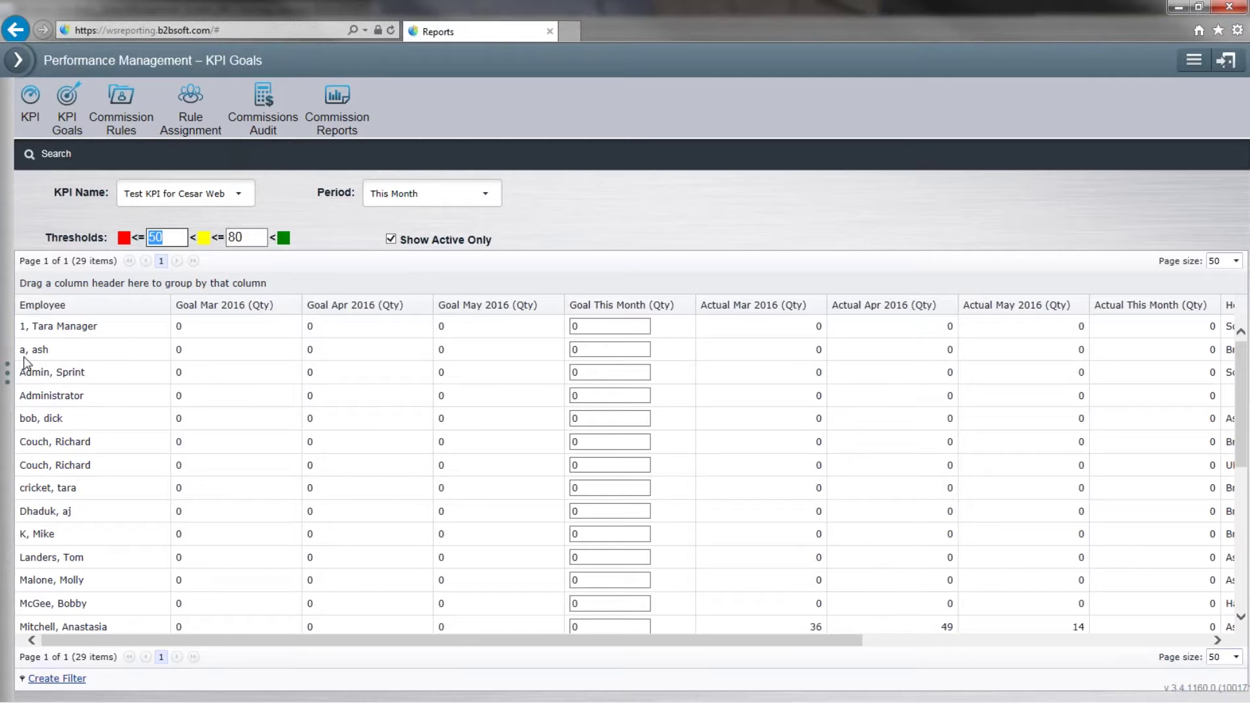
{"action": "type", "text": "60"}
{"action": "left_click", "coordinate": [605, 393]}
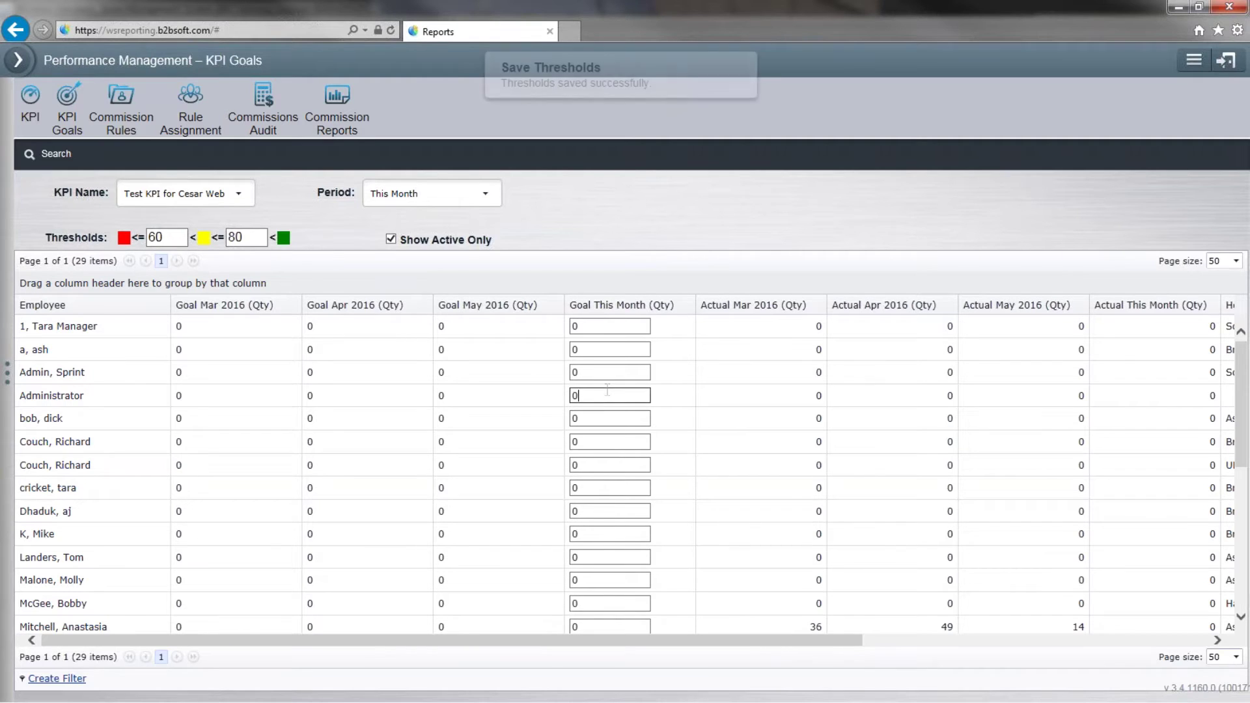
{"action": "left_click", "coordinate": [602, 511]}
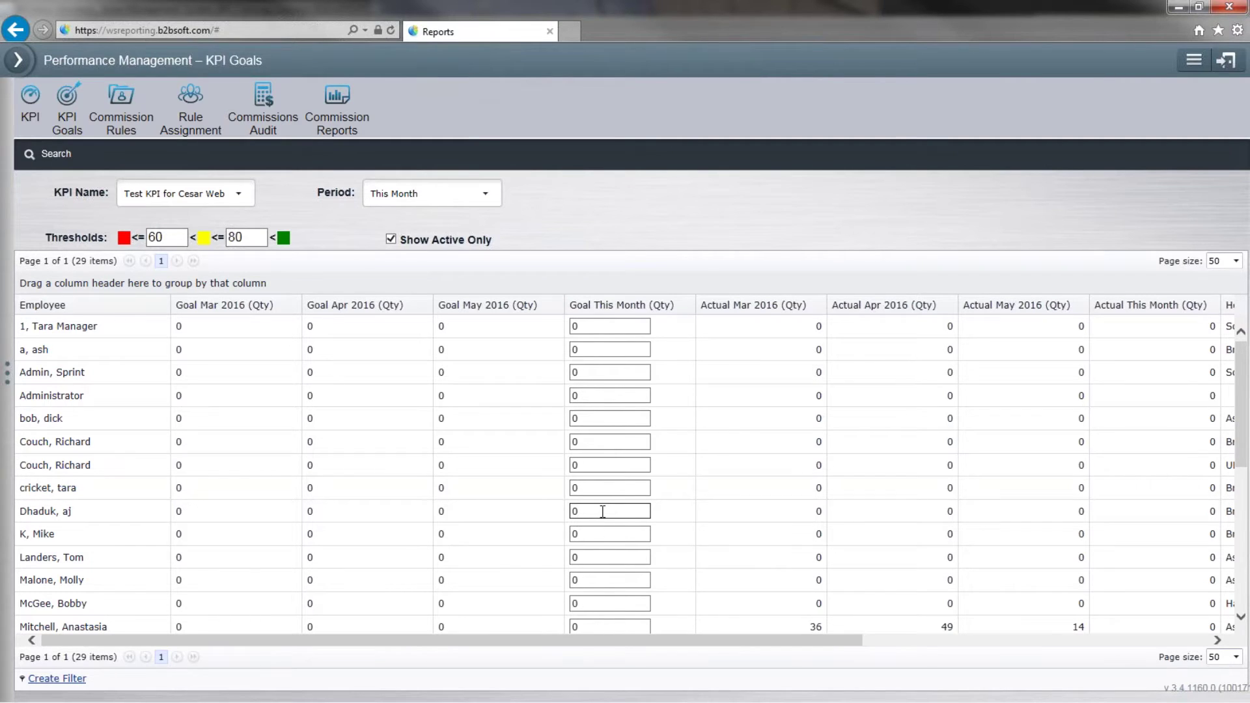
Open Commission Rules and browse its 22 commission profiles.
{"action": "left_click", "coordinate": [1197, 640]}
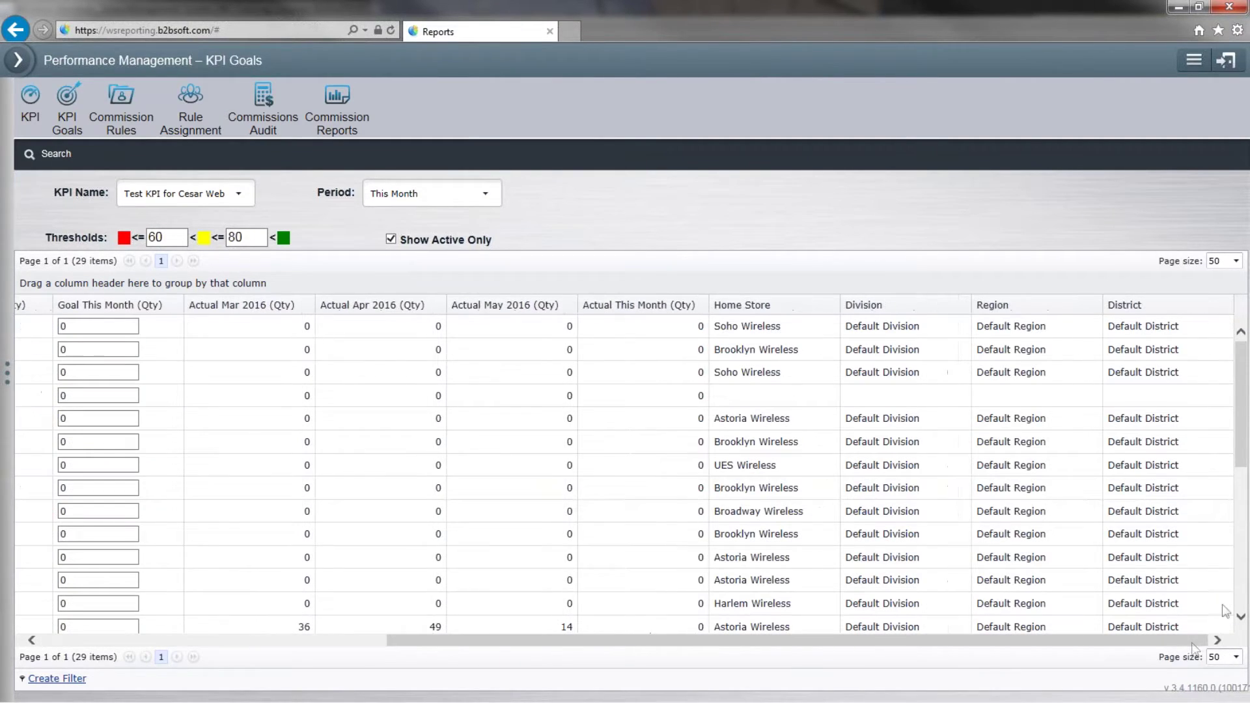
{"action": "left_click", "coordinate": [122, 98]}
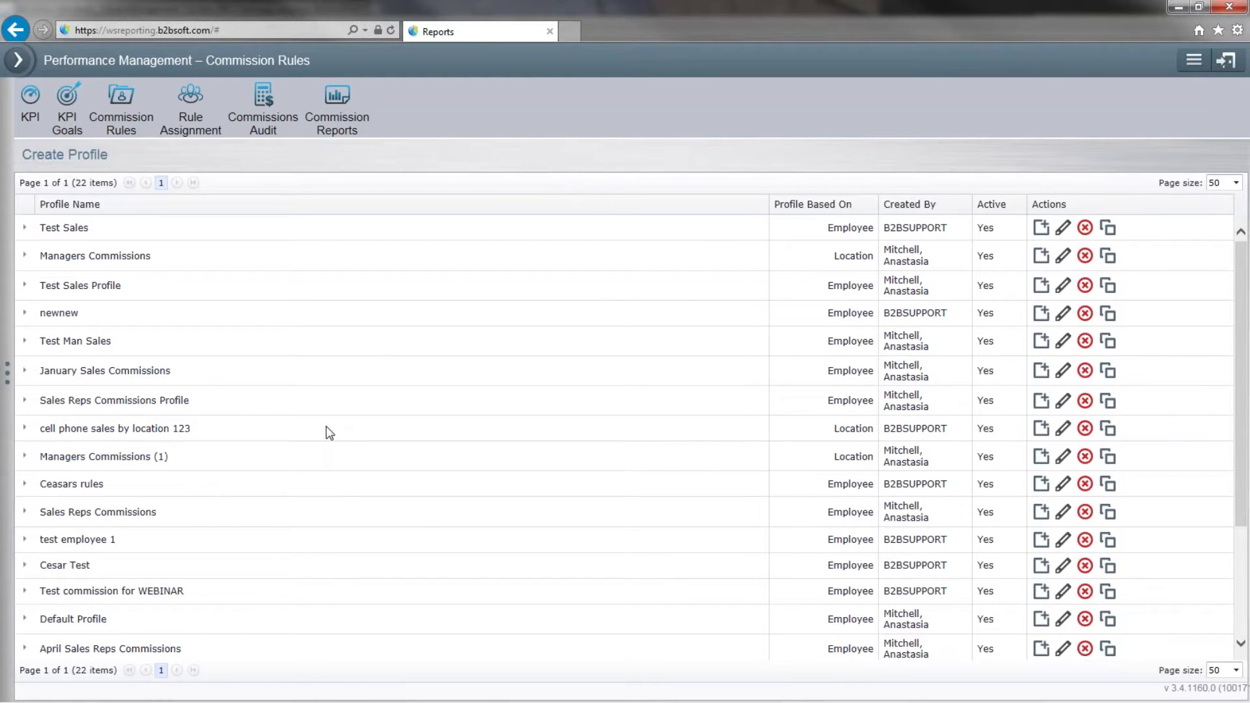
{"action": "scroll", "coordinate": [330, 434], "scroll_direction": "down", "scroll_amount": 1}
{"action": "scroll", "coordinate": [329, 433], "scroll_direction": "down", "scroll_amount": 1}
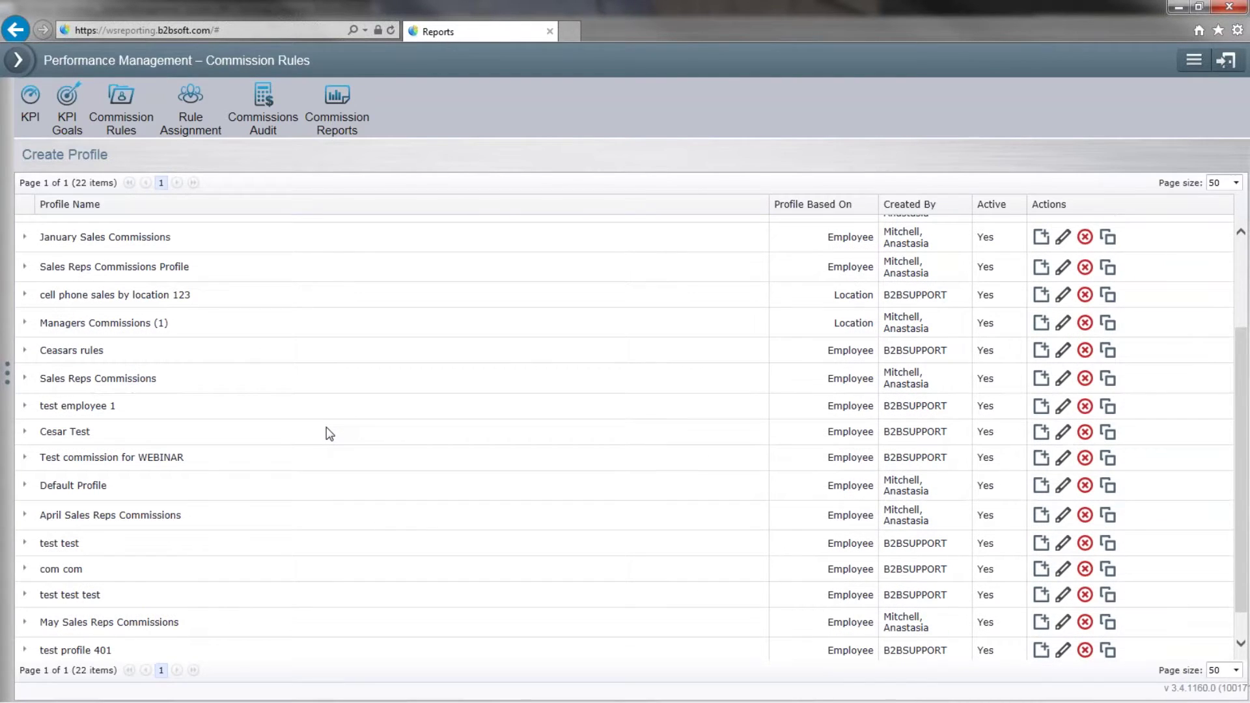
{"action": "scroll", "coordinate": [329, 433], "scroll_direction": "down", "scroll_amount": 1}
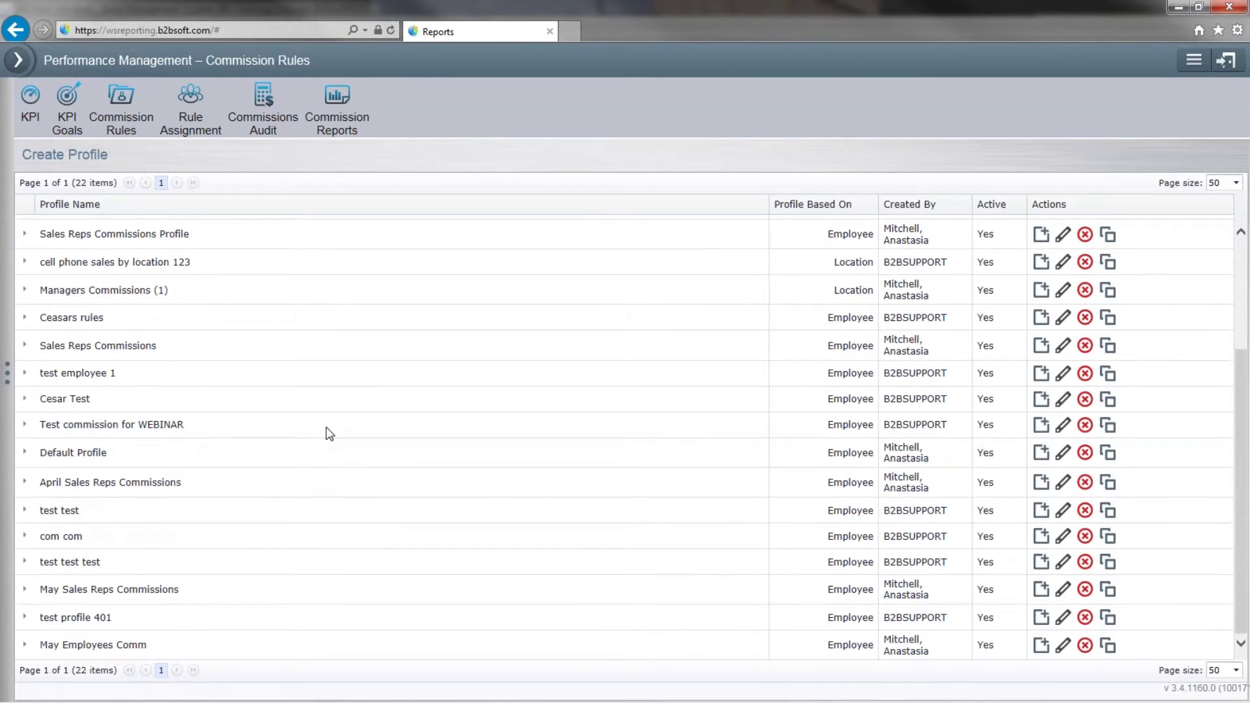
{"action": "scroll", "coordinate": [330, 433], "scroll_direction": "up", "scroll_amount": 3}
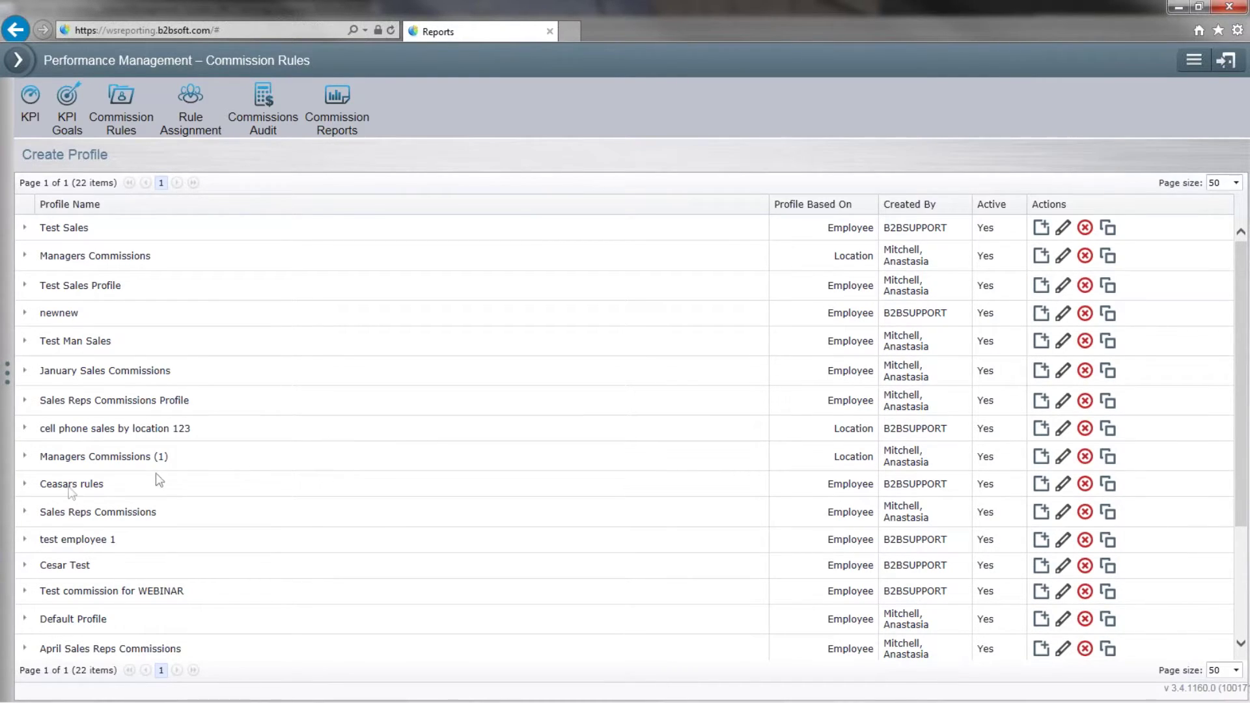
{"action": "left_click", "coordinate": [67, 157]}
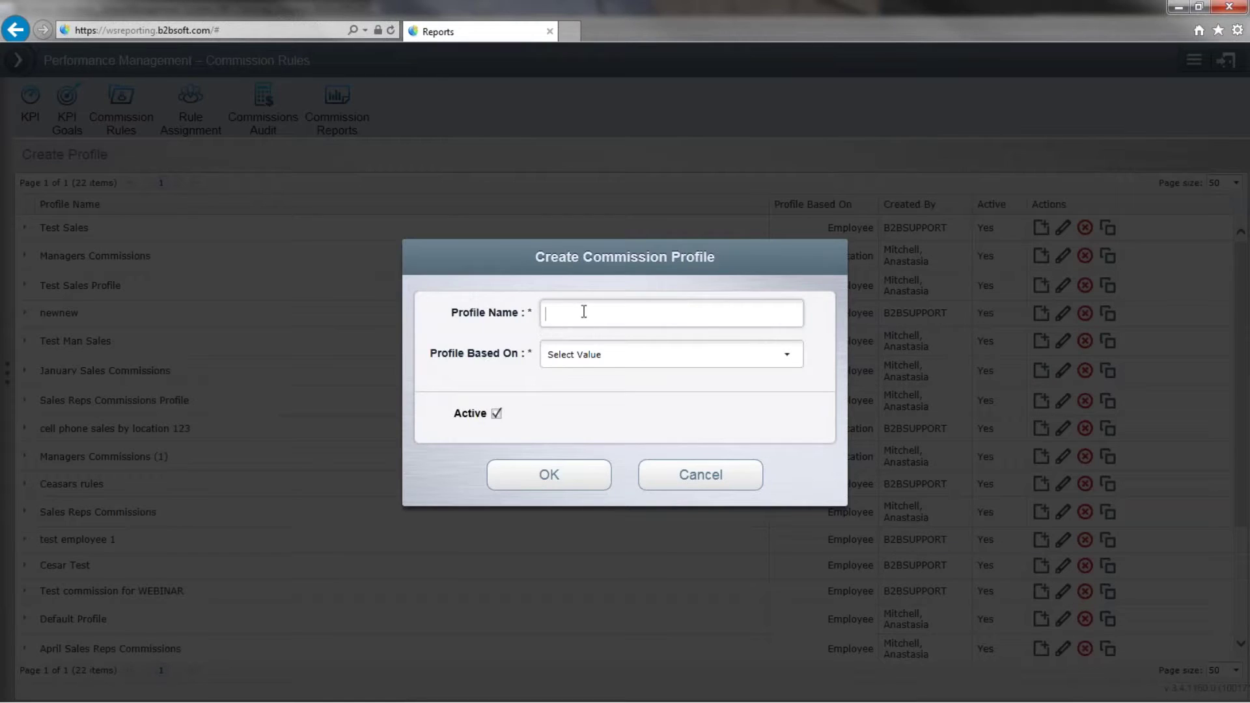
Create an Employee-based profile named as the webinar test commissions, then start a rule.
{"action": "right_click", "coordinate": [505, 317]}
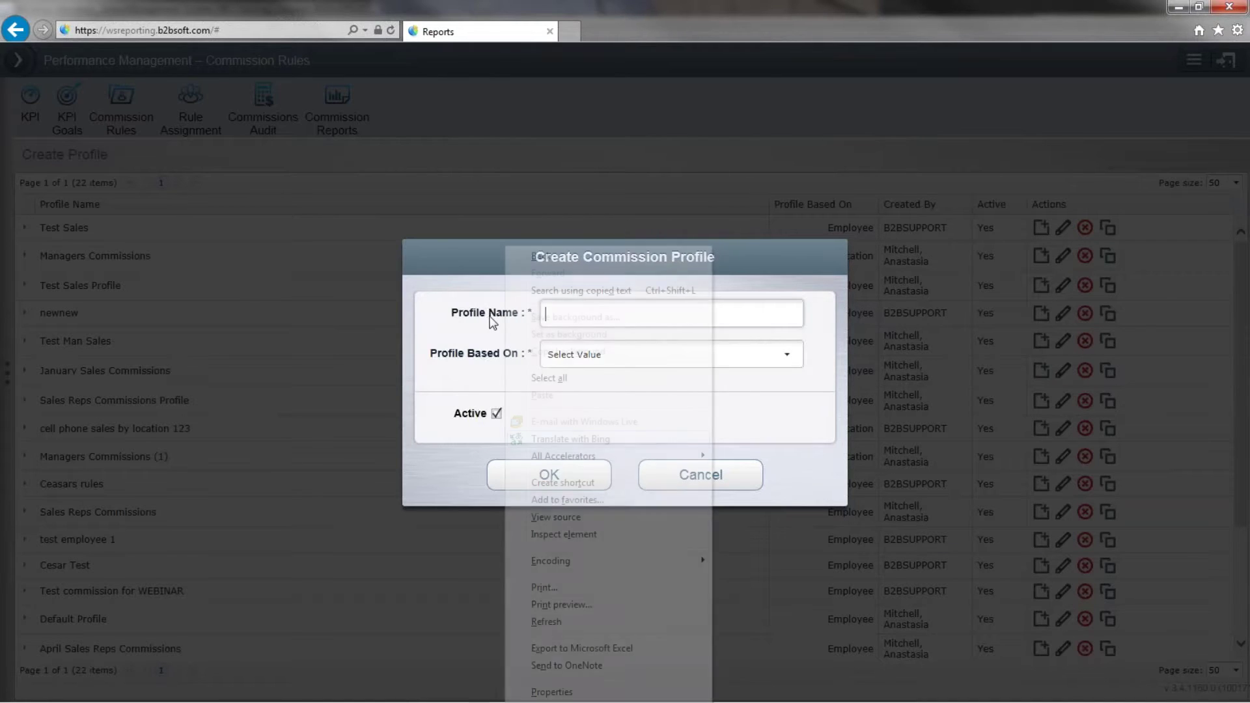
{"action": "left_click", "coordinate": [432, 384]}
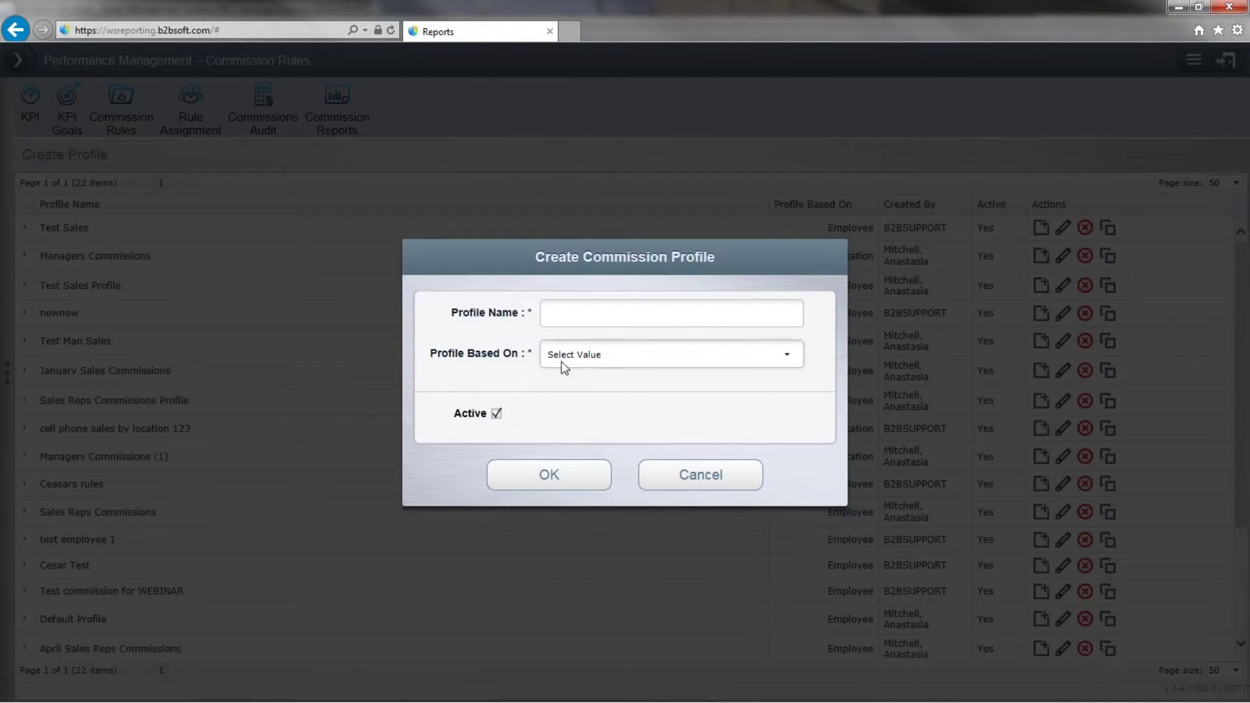
{"action": "type", "text": "tes co"}
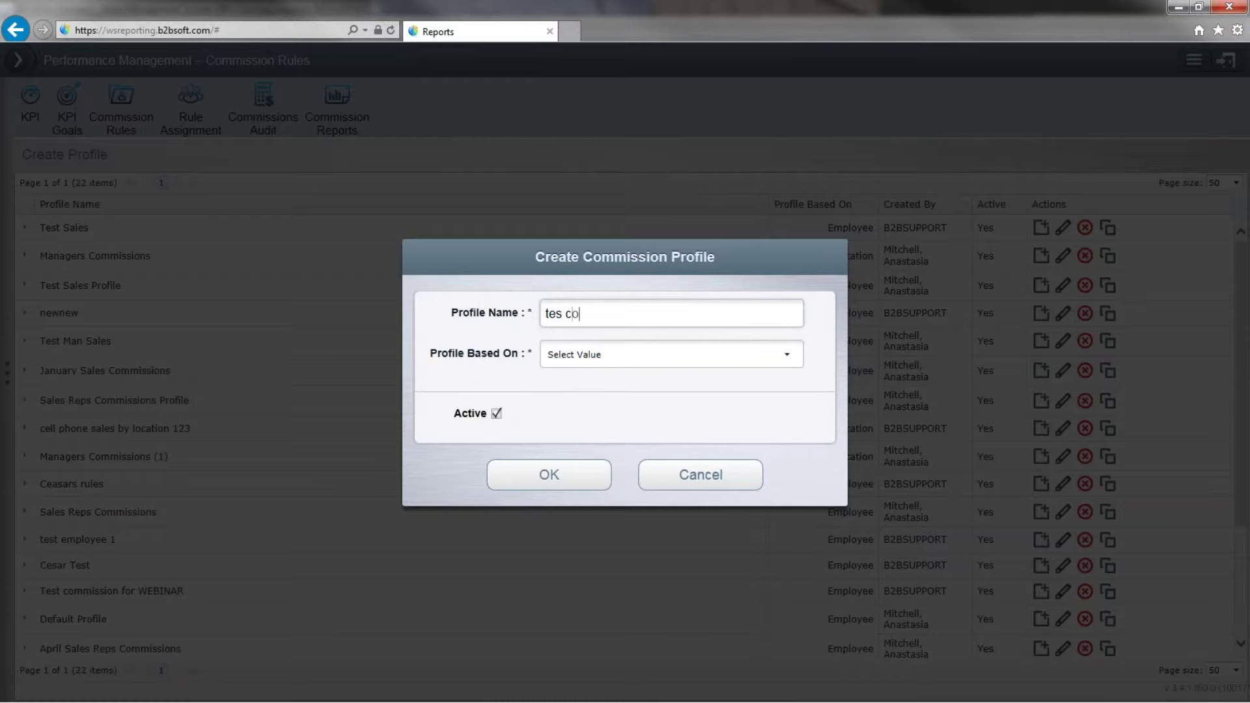
{"action": "type", "text": "mmission"}
{"action": "key", "text": "BackSpace"}
{"action": "key", "text": "BackSpace"}
{"action": "key", "text": "BackSpace"}
{"action": "key", "text": "BackSpace"}
{"action": "key", "text": "BackSpace"}
{"action": "key", "text": "BackSpace"}
{"action": "key", "text": "BackSpace"}
{"action": "type", "text": "st commissions for cesar we"}
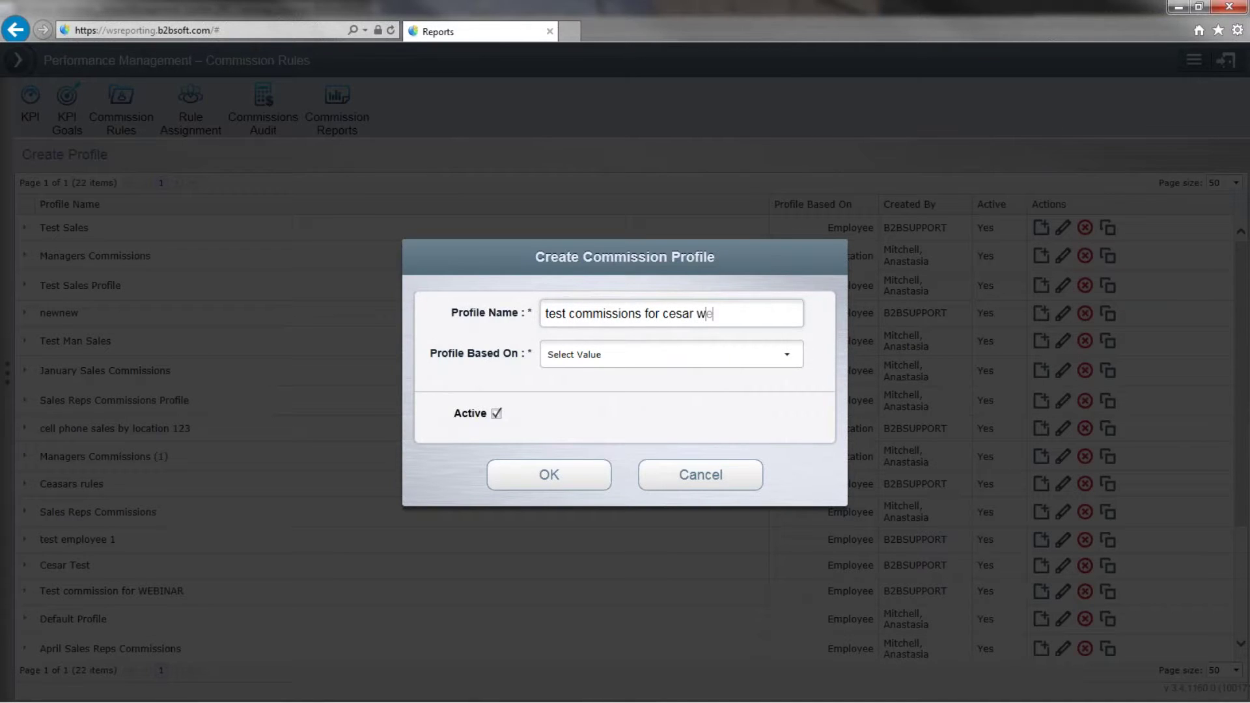
{"action": "type", "text": "binar"}
{"action": "left_click", "coordinate": [787, 356]}
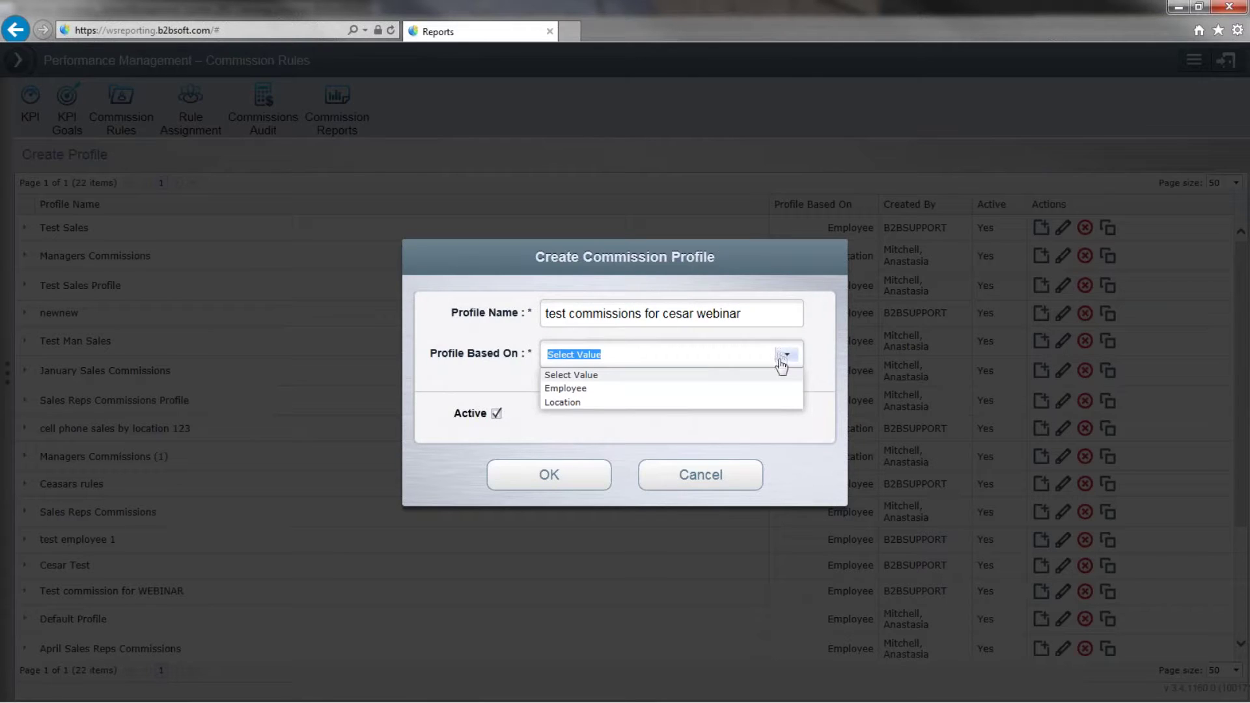
{"action": "left_click", "coordinate": [561, 390]}
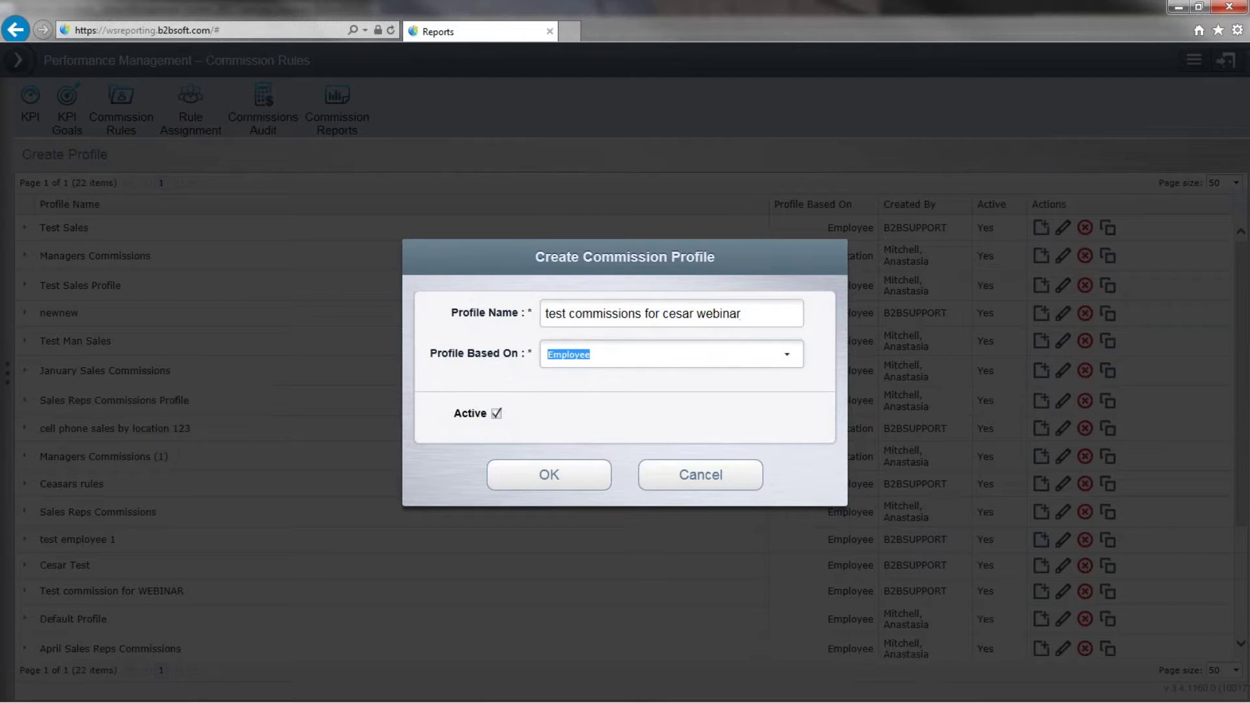
{"action": "left_click", "coordinate": [549, 474]}
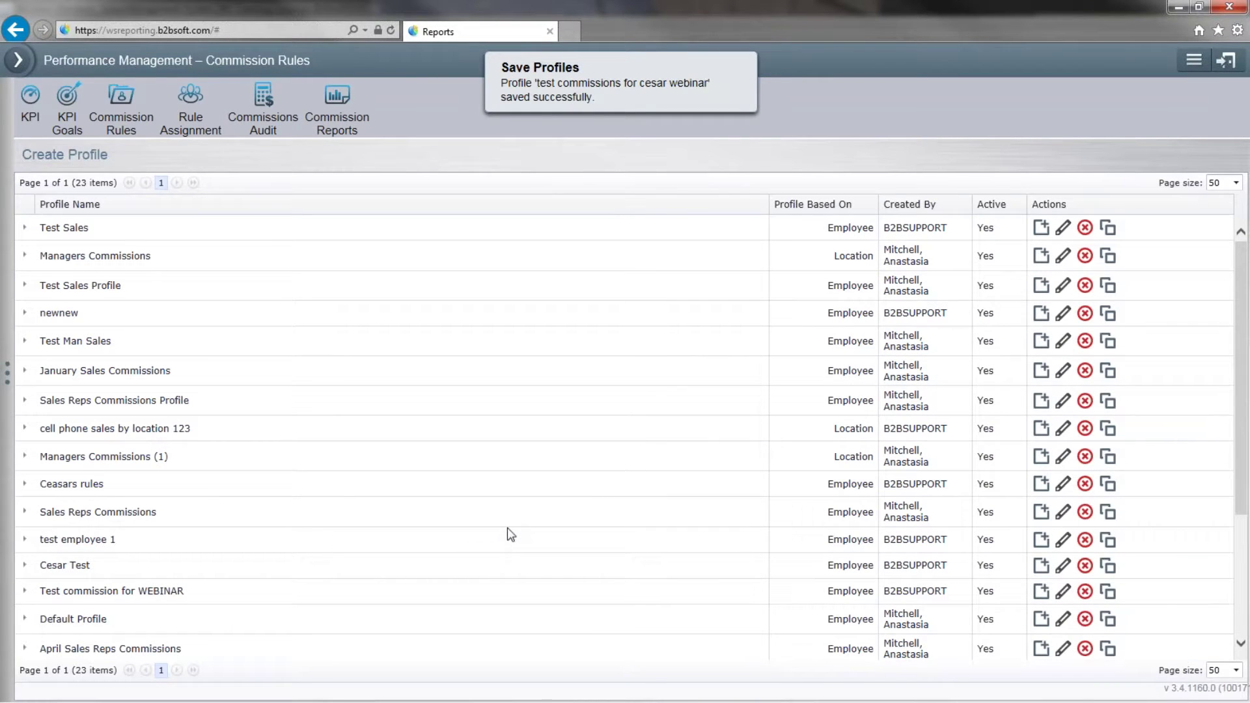
{"action": "scroll", "coordinate": [439, 550], "scroll_direction": "down", "scroll_amount": 3}
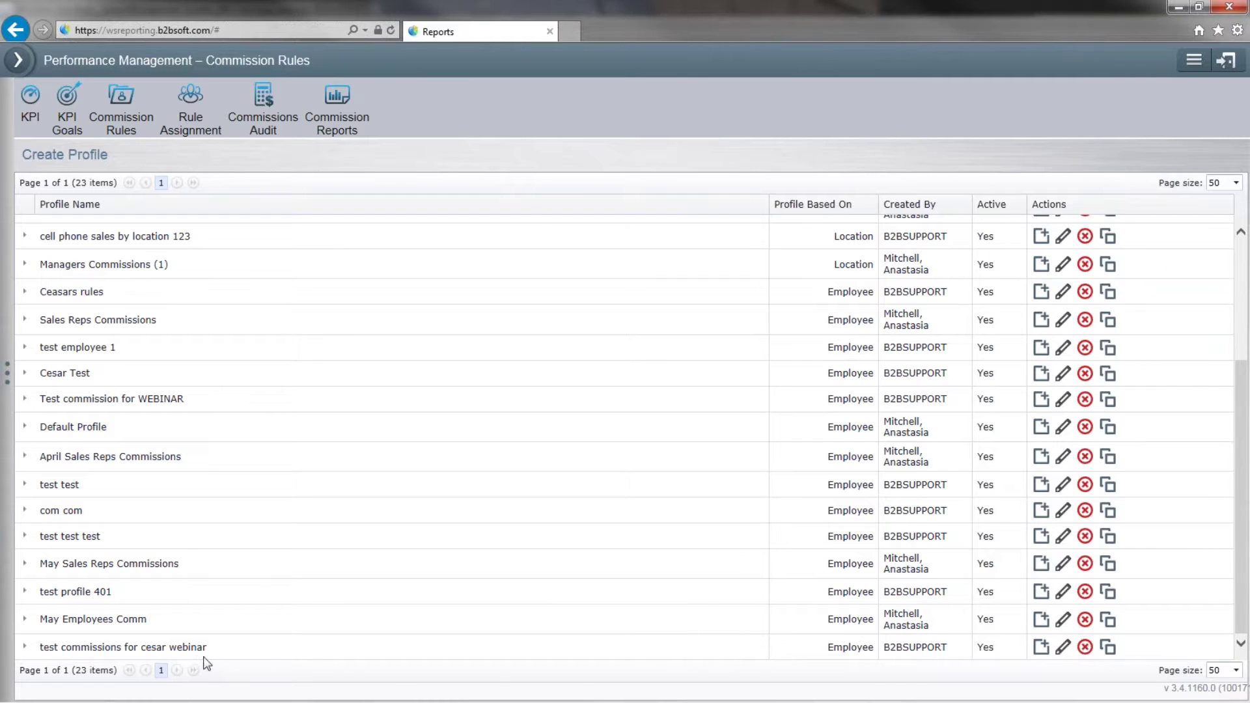
{"action": "left_click", "coordinate": [1041, 647]}
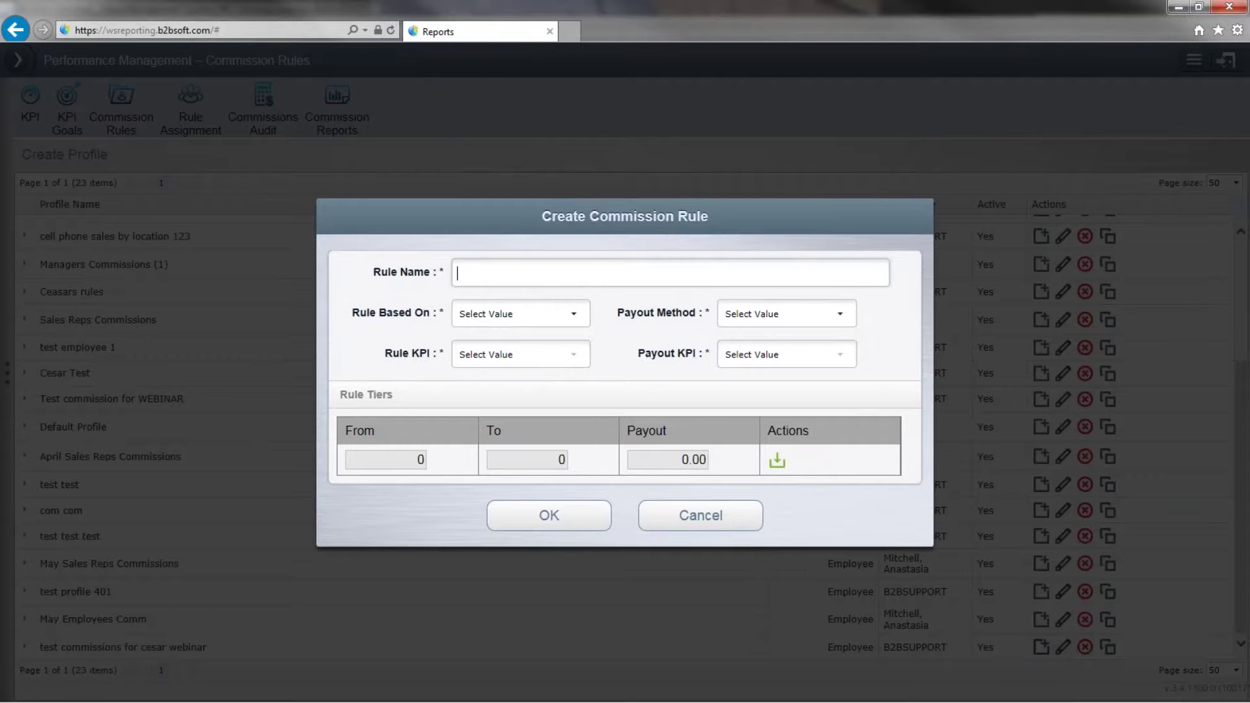
Name the rule 'test rule for cesar webinar' and base it on KPI Goal.
{"action": "type", "text": "test rule for cesar webinar"}
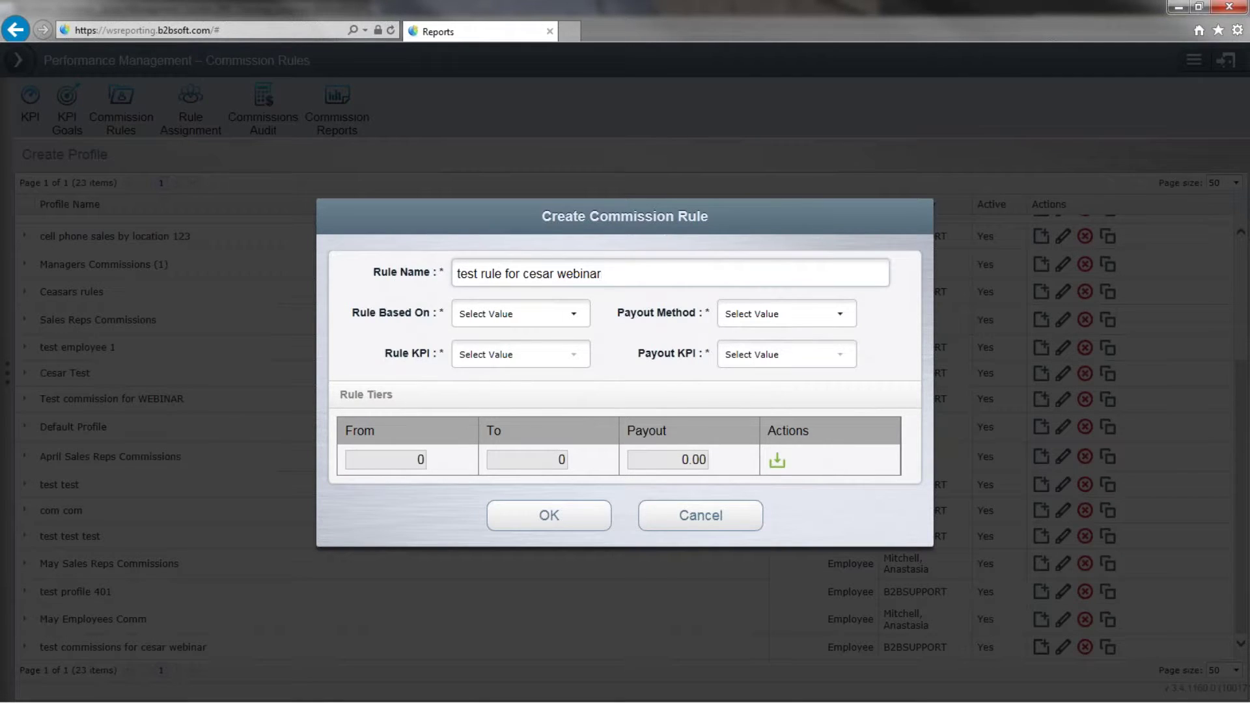
{"action": "left_click", "coordinate": [573, 315]}
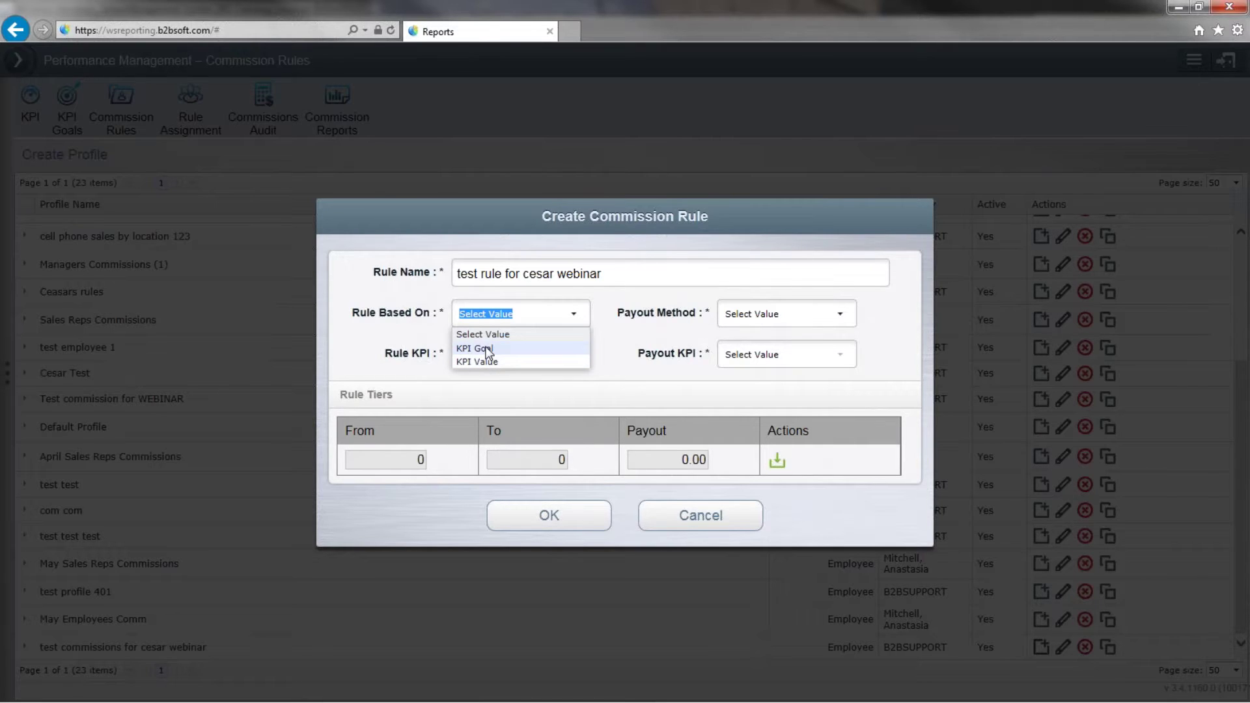
{"action": "left_click", "coordinate": [487, 350]}
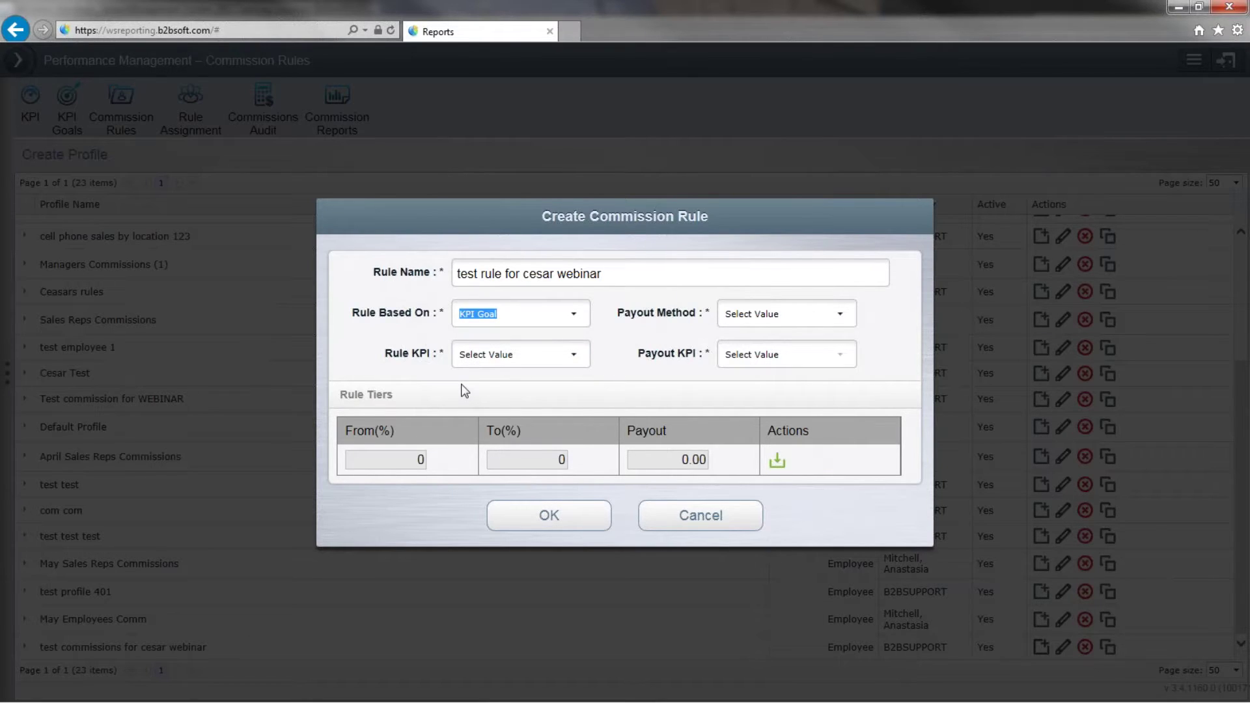
Set the Rule KPI to Test KPI for Cesar Webinar only.
{"action": "left_click", "coordinate": [576, 353]}
{"action": "left_click", "coordinate": [576, 353]}
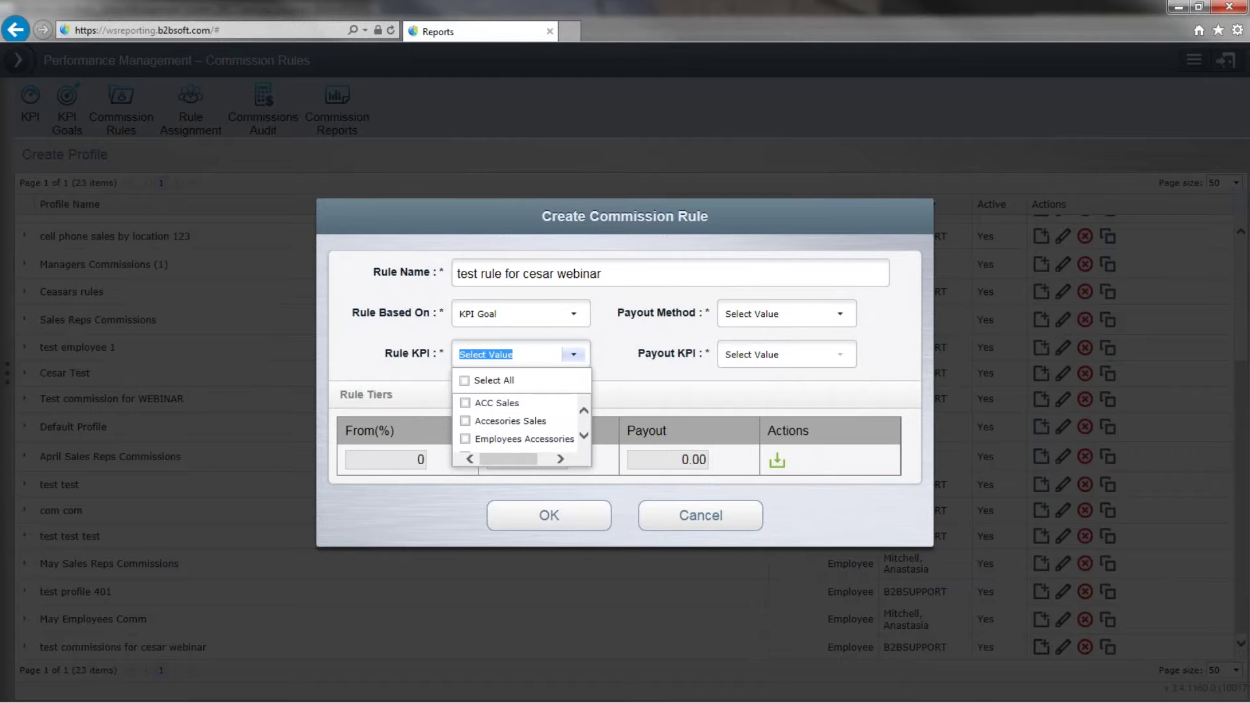
{"action": "left_click", "coordinate": [578, 439]}
{"action": "scroll", "coordinate": [578, 442], "scroll_direction": "down", "scroll_amount": 1}
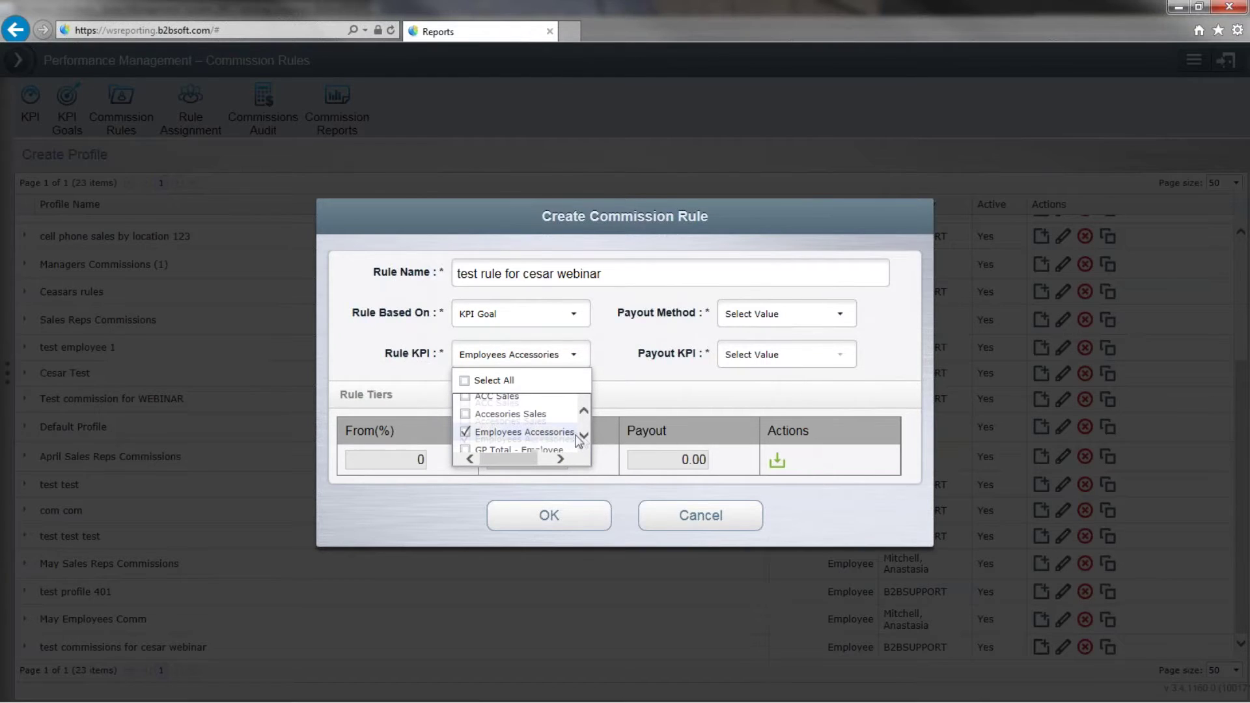
{"action": "left_click", "coordinate": [464, 431]}
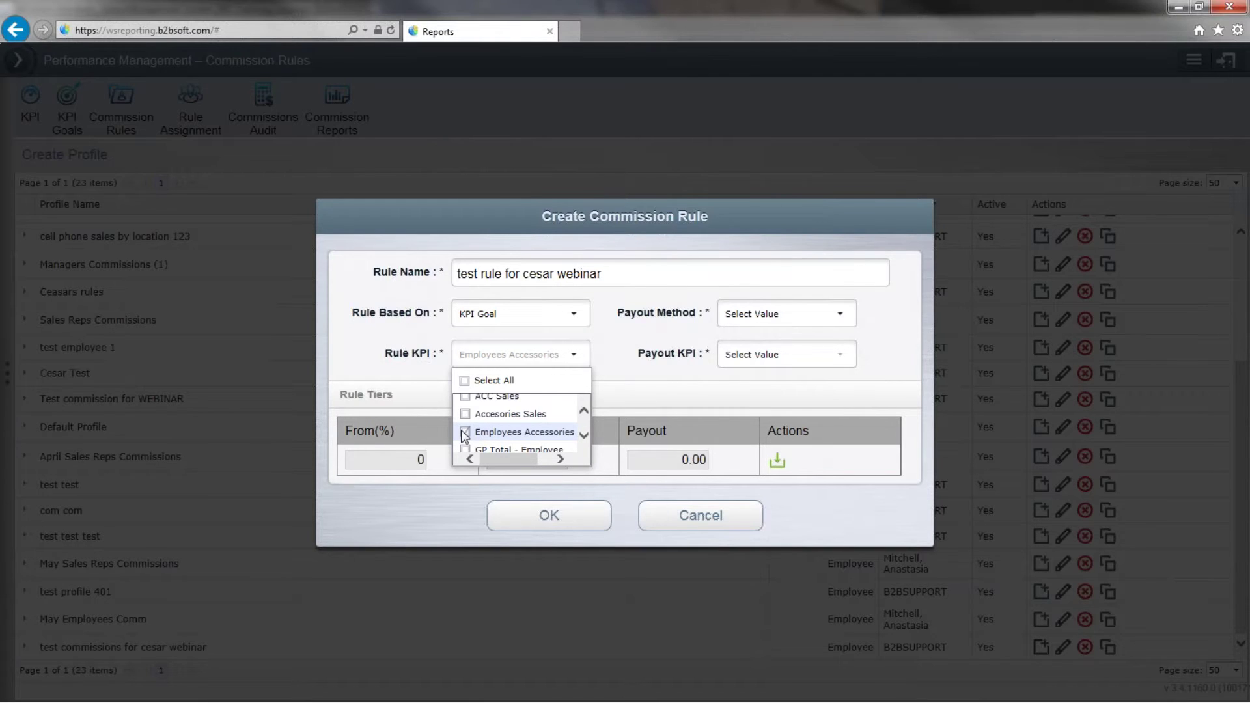
{"action": "scroll", "coordinate": [583, 437], "scroll_direction": "down", "scroll_amount": 6}
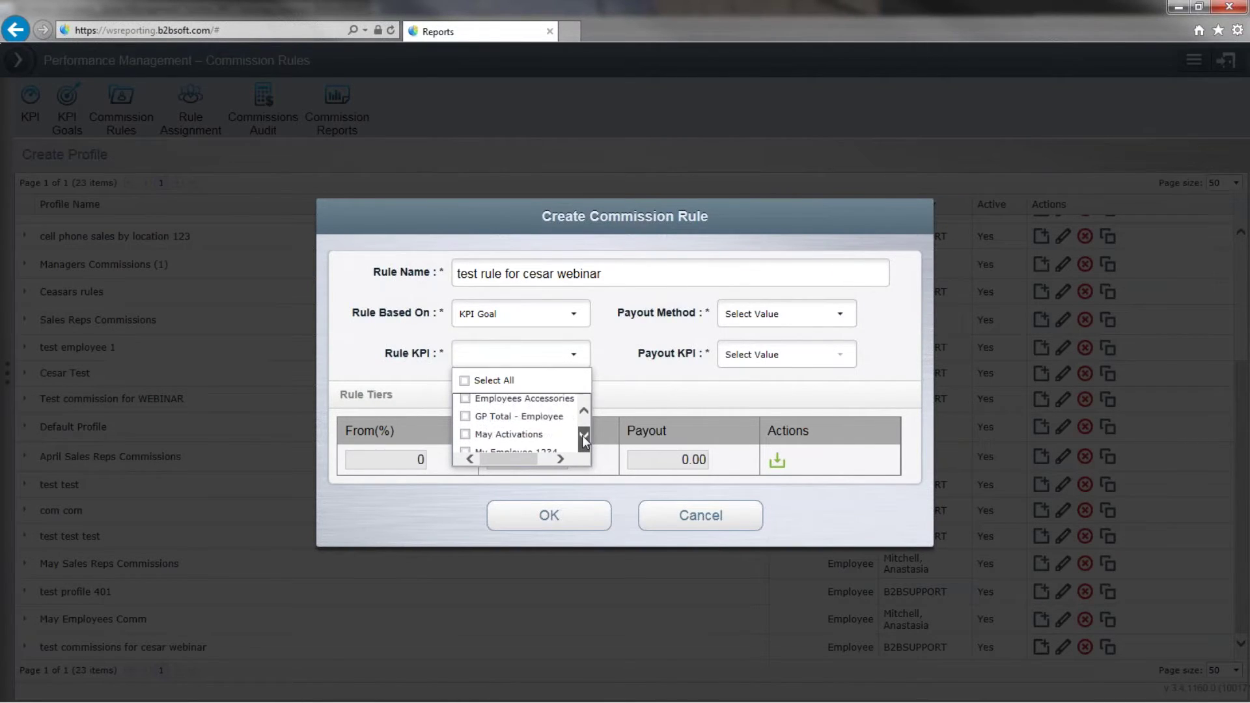
{"action": "scroll", "coordinate": [583, 435], "scroll_direction": "down", "scroll_amount": 5}
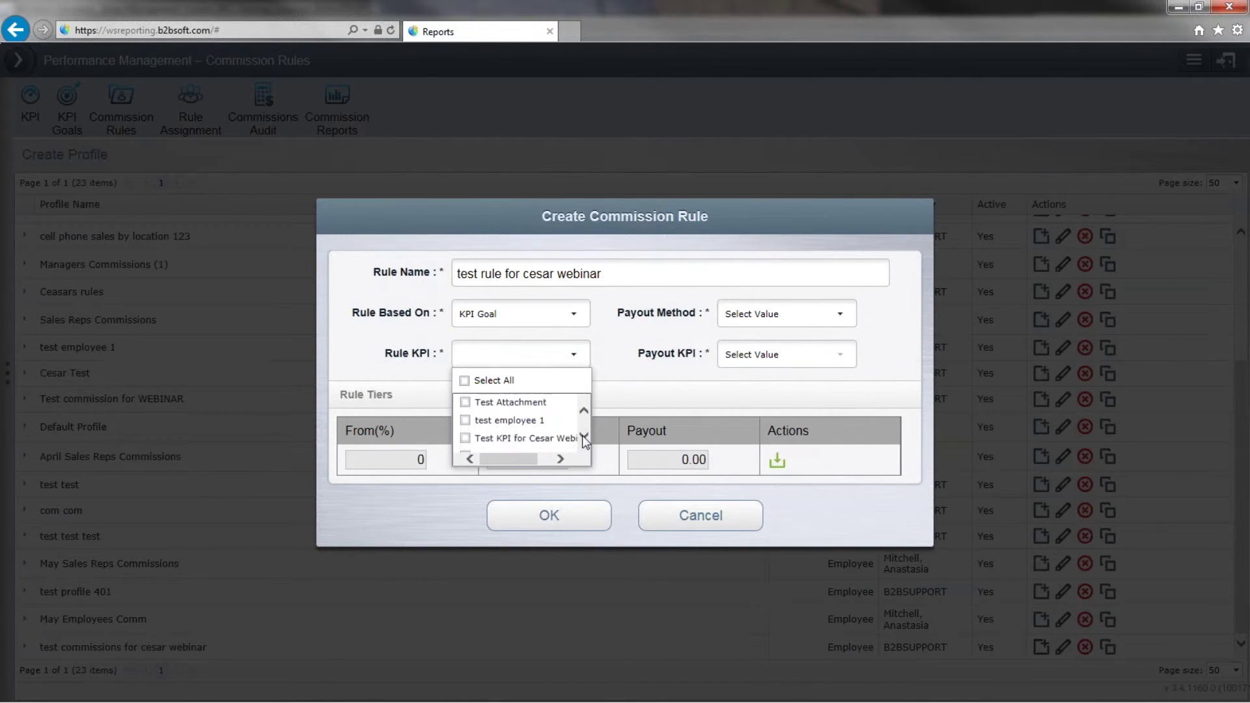
{"action": "left_click", "coordinate": [540, 417]}
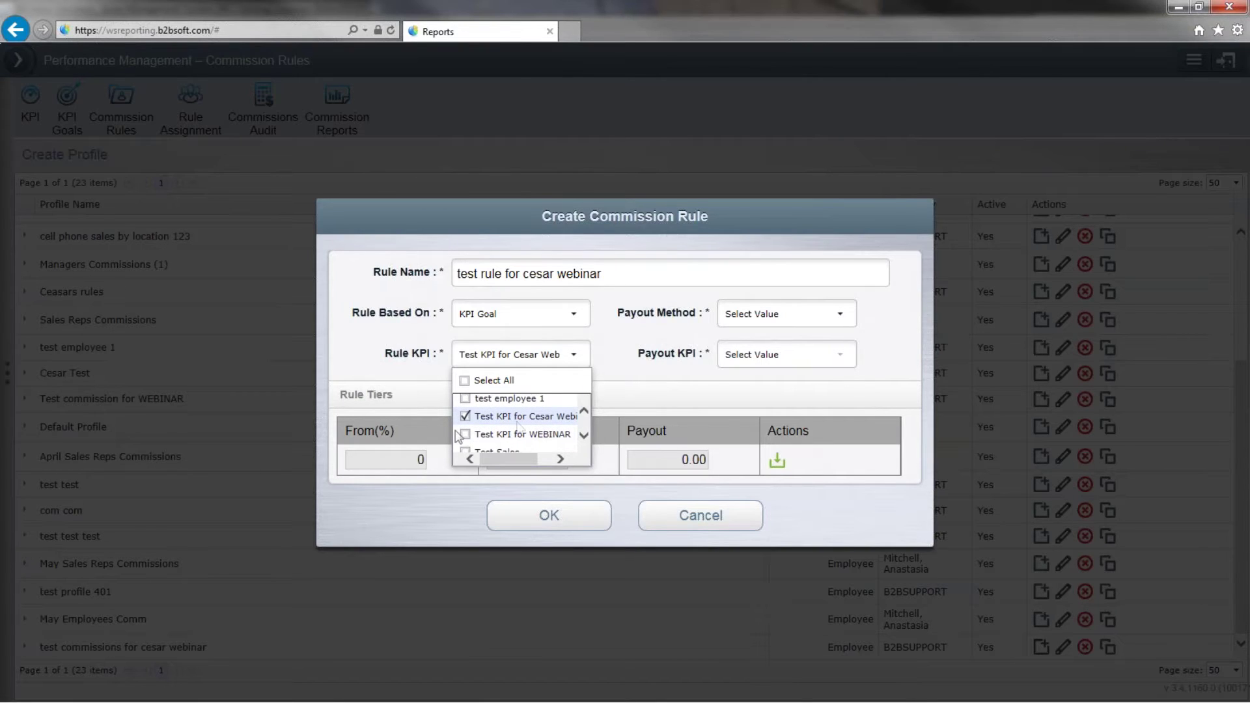
{"action": "left_click", "coordinate": [620, 390]}
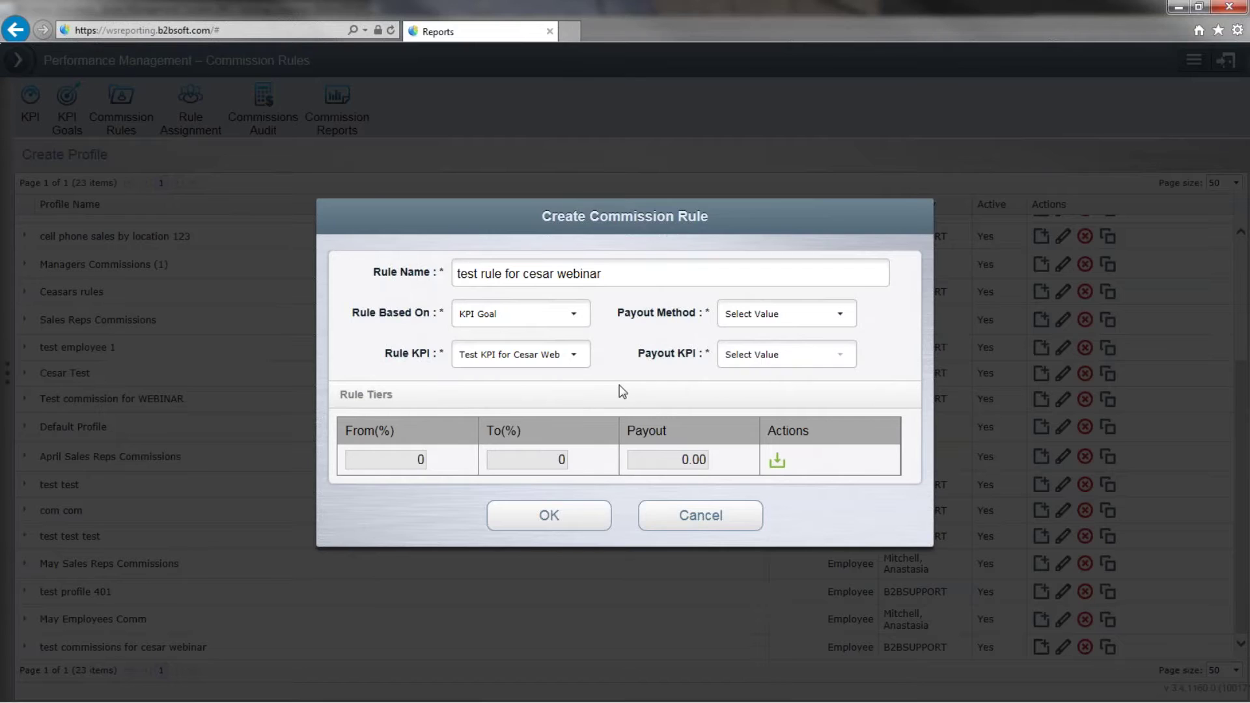
Use a Flat payout method with My Employee Cell Phones as the payout KPI.
{"action": "left_click", "coordinate": [844, 319]}
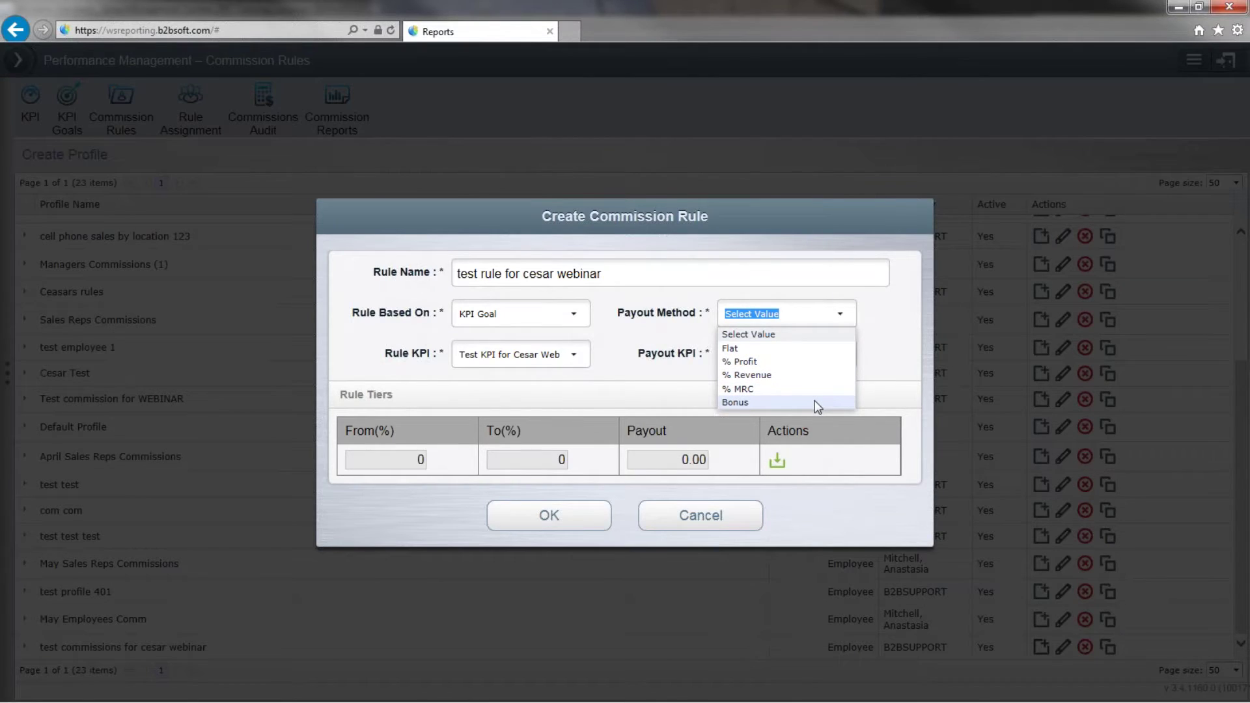
{"action": "left_click", "coordinate": [797, 350]}
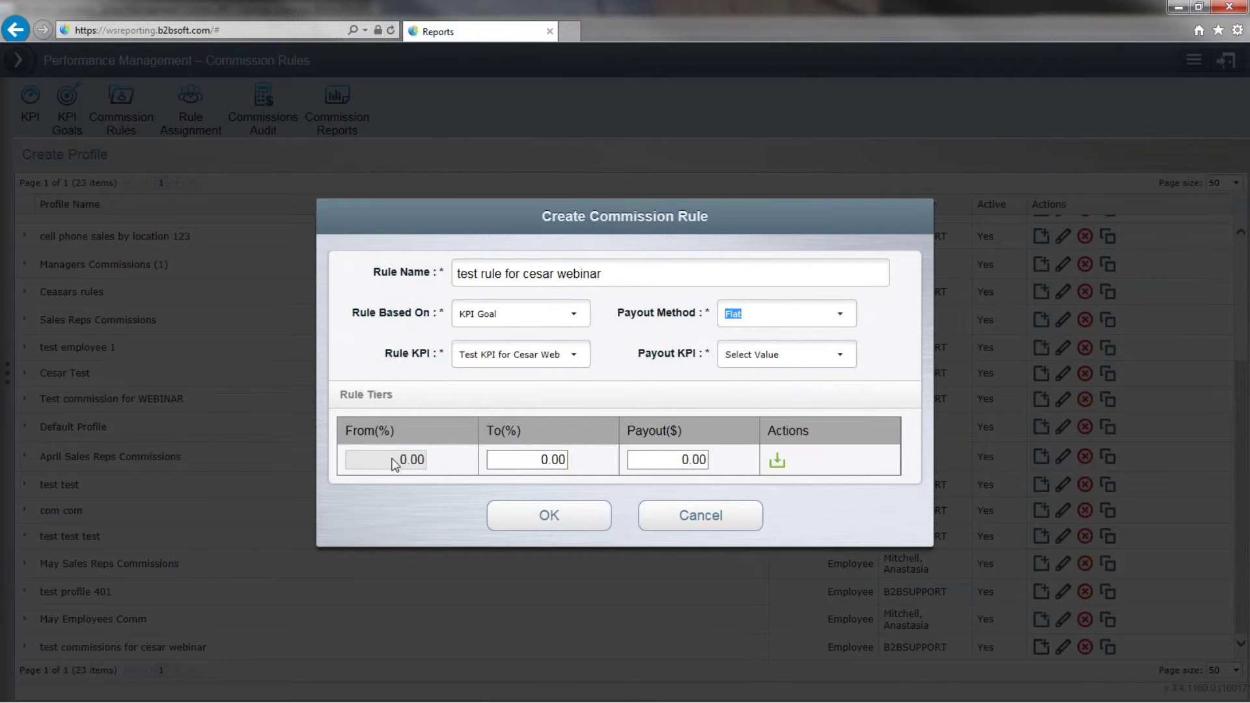
{"action": "left_click", "coordinate": [809, 352]}
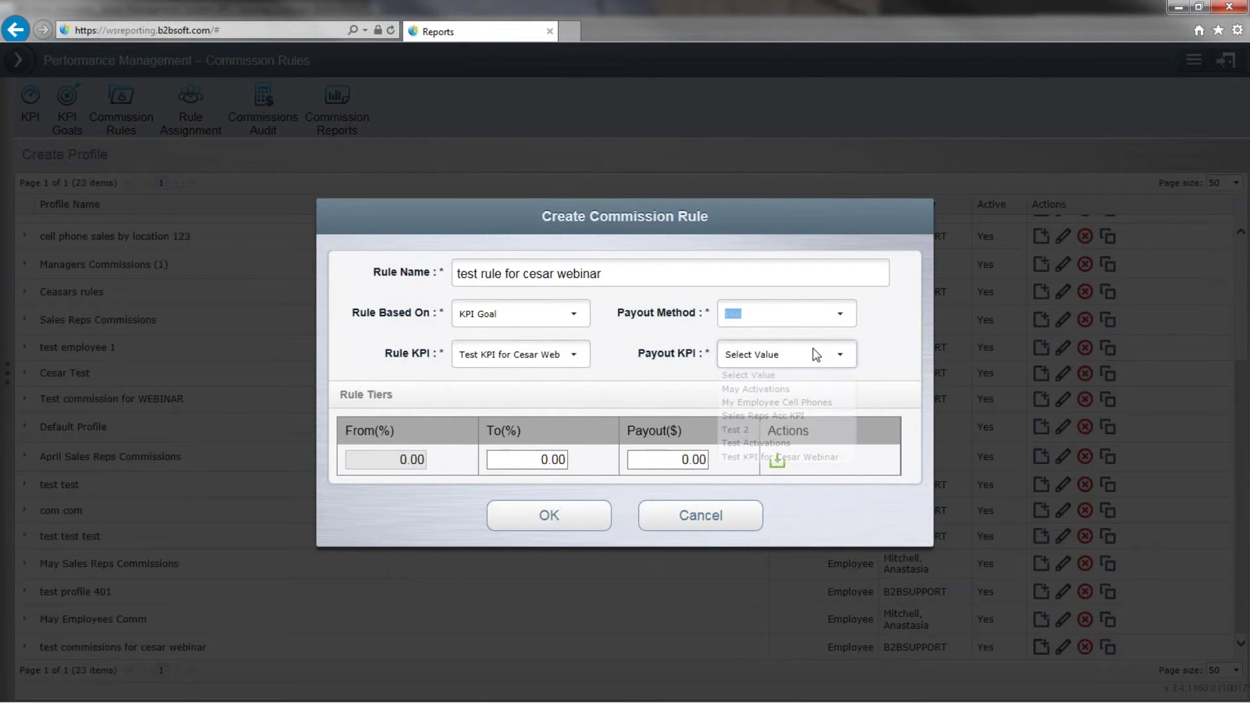
{"action": "left_click_drag", "start_coordinate": [844, 407], "coordinate": [849, 428]}
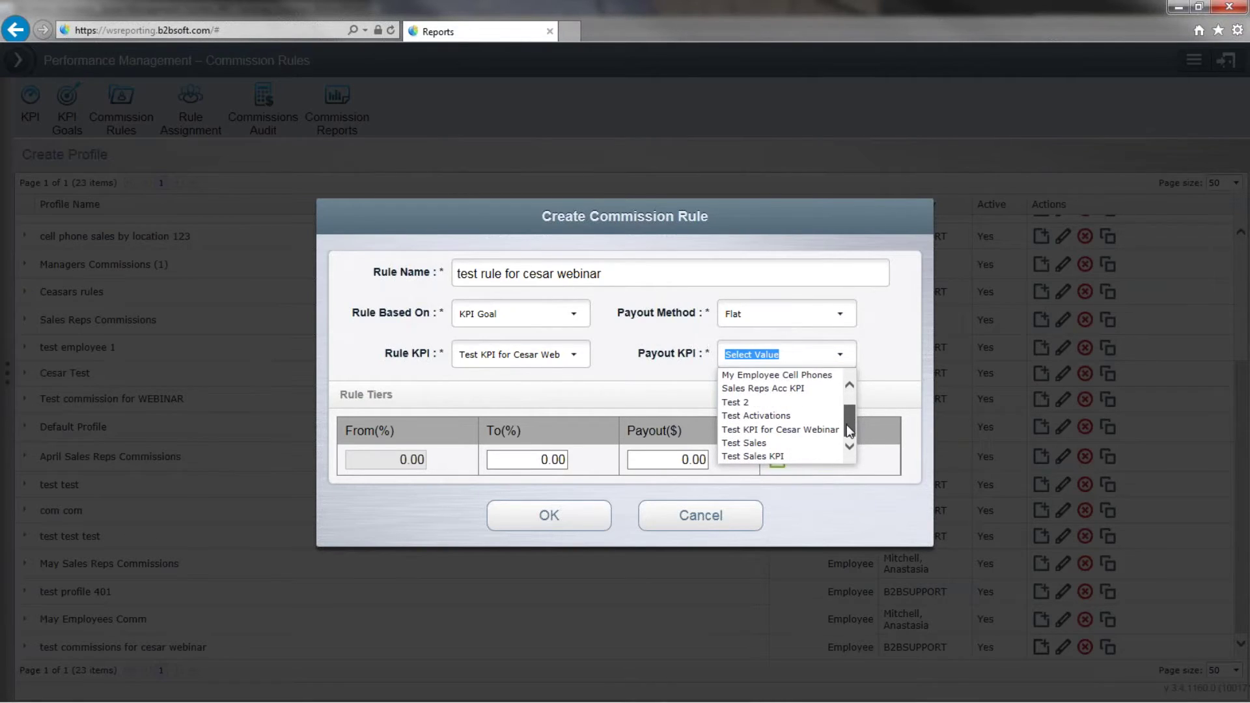
{"action": "left_click", "coordinate": [761, 455]}
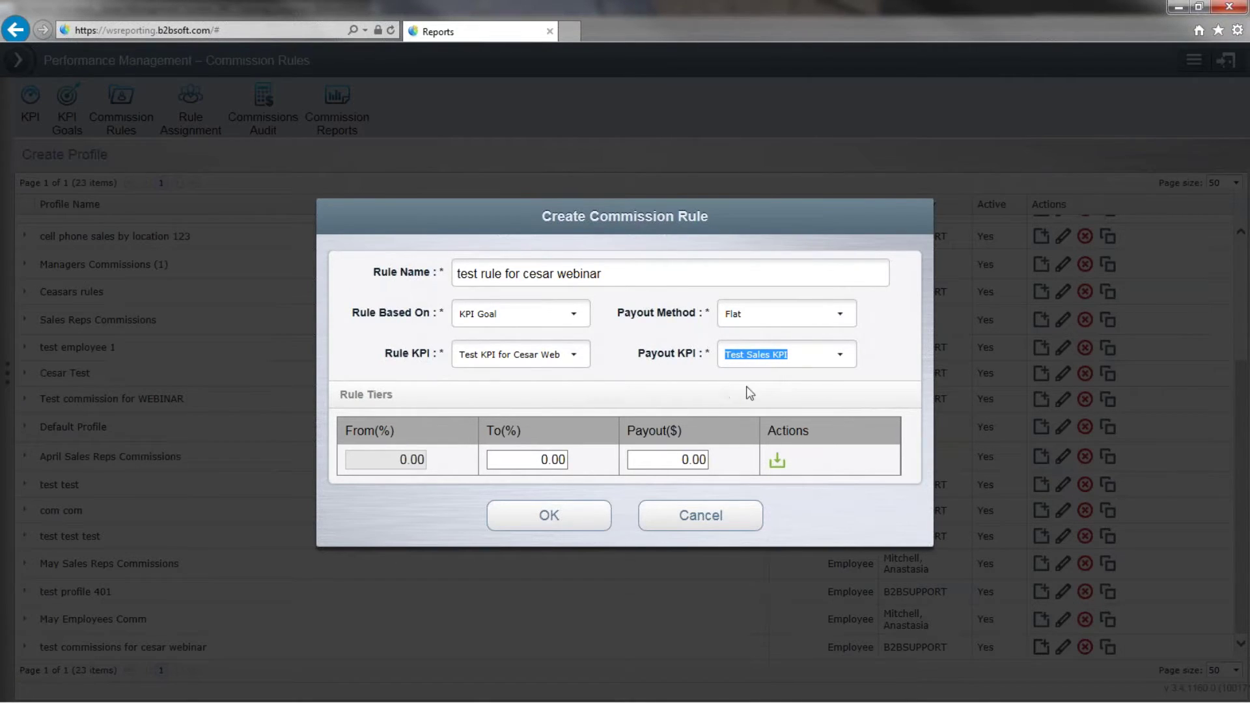
{"action": "left_click", "coordinate": [840, 354]}
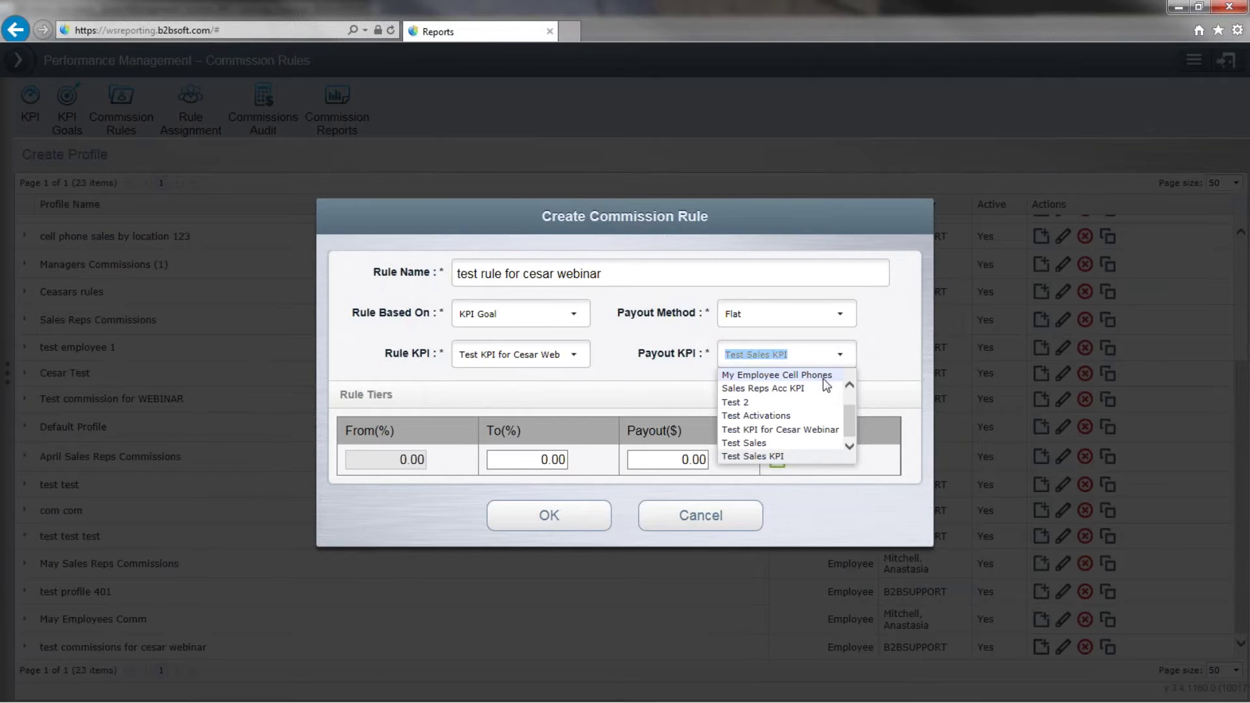
{"action": "left_click", "coordinate": [823, 378]}
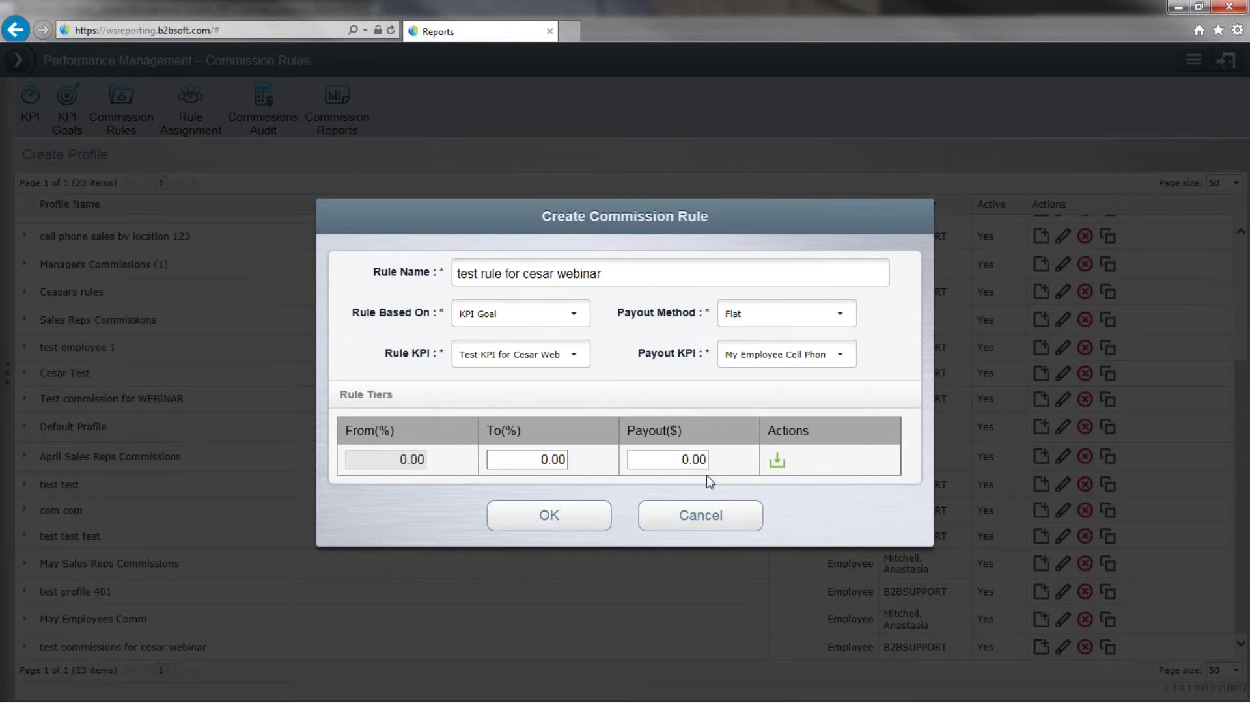
{"action": "double_click", "coordinate": [543, 459]}
Enter a first tier from 0% to 80% paying $10.00 and save it to clear the validation error.
{"action": "type", "text": "80"}
{"action": "left_click", "coordinate": [688, 459]}
{"action": "left_click", "coordinate": [593, 518]}
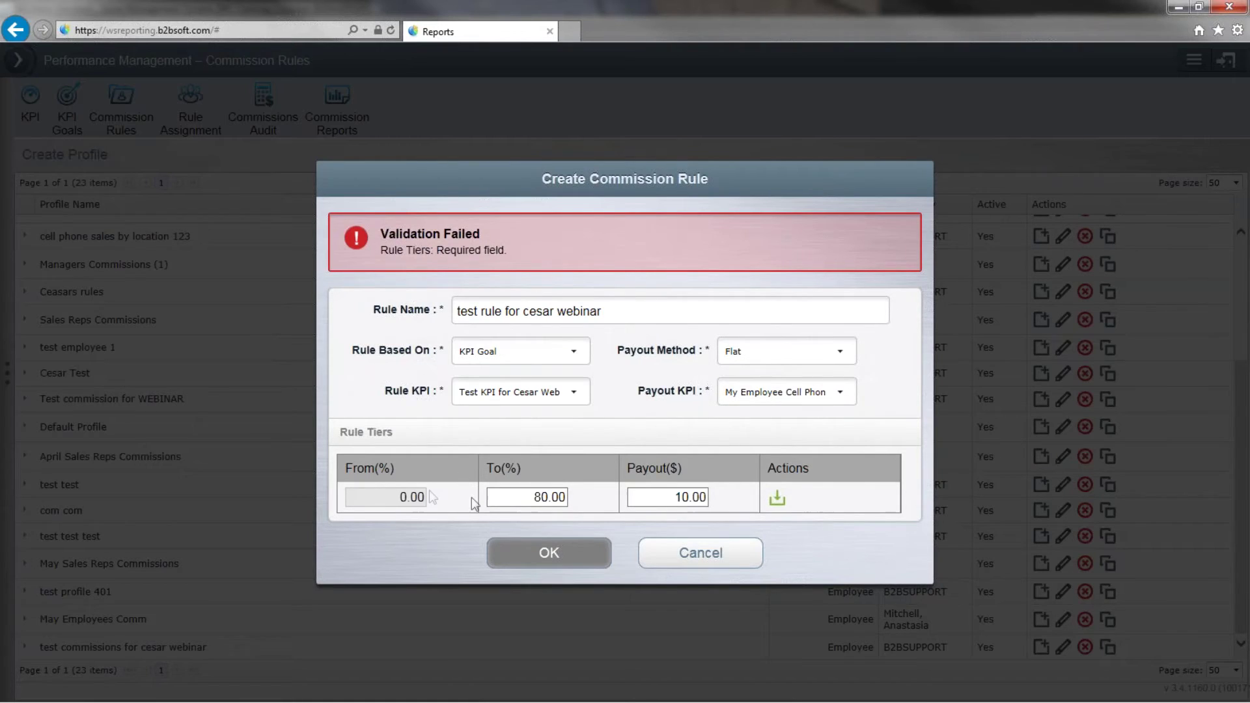
{"action": "left_click_drag", "start_coordinate": [436, 251], "coordinate": [510, 257]}
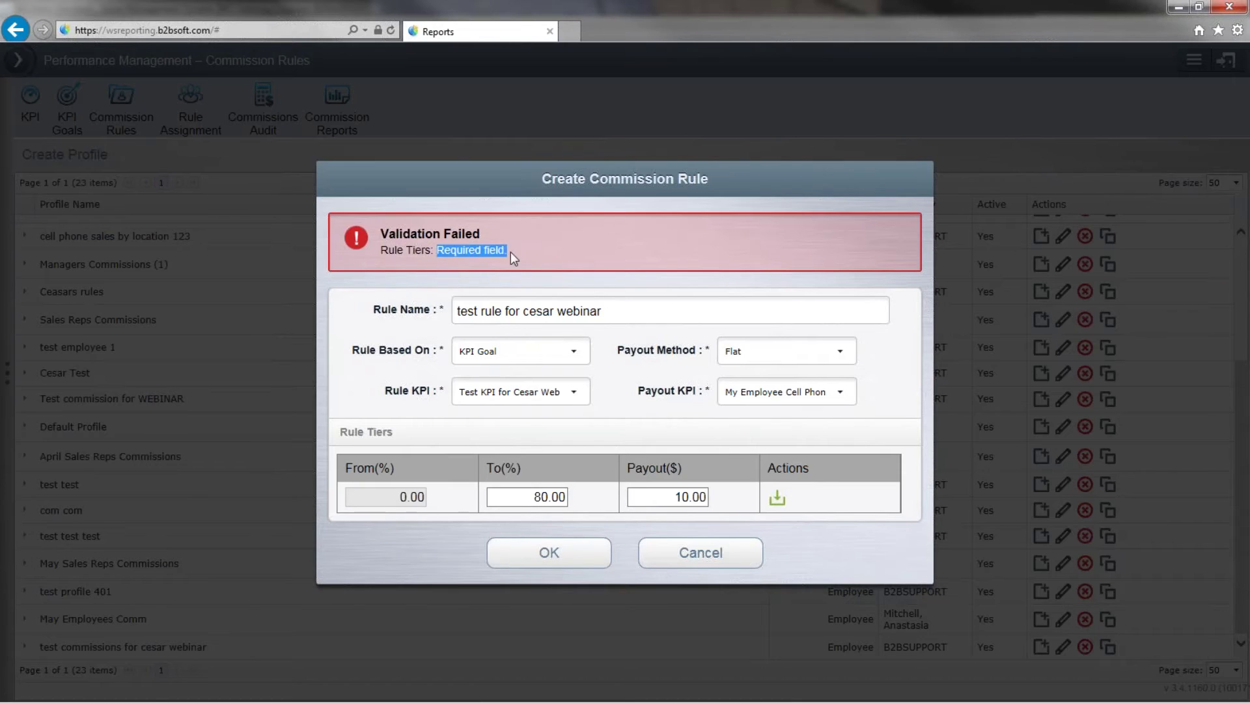
{"action": "left_click", "coordinate": [510, 252]}
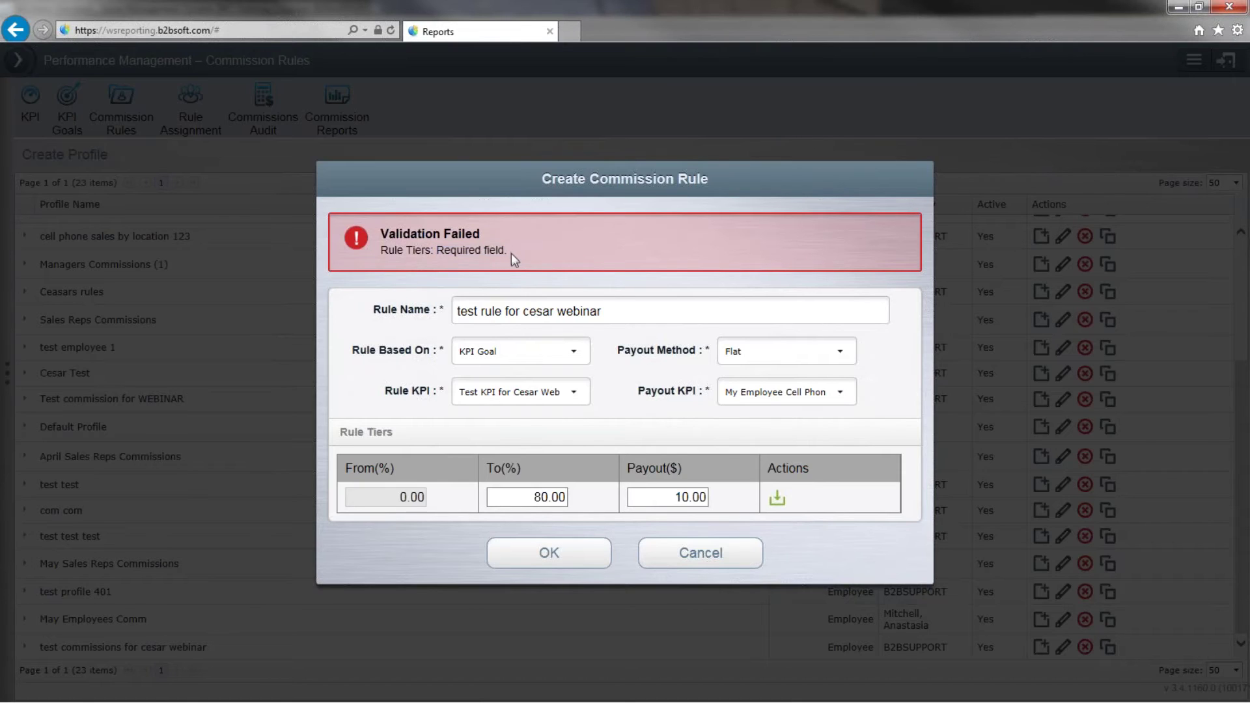
{"action": "left_click", "coordinate": [776, 499]}
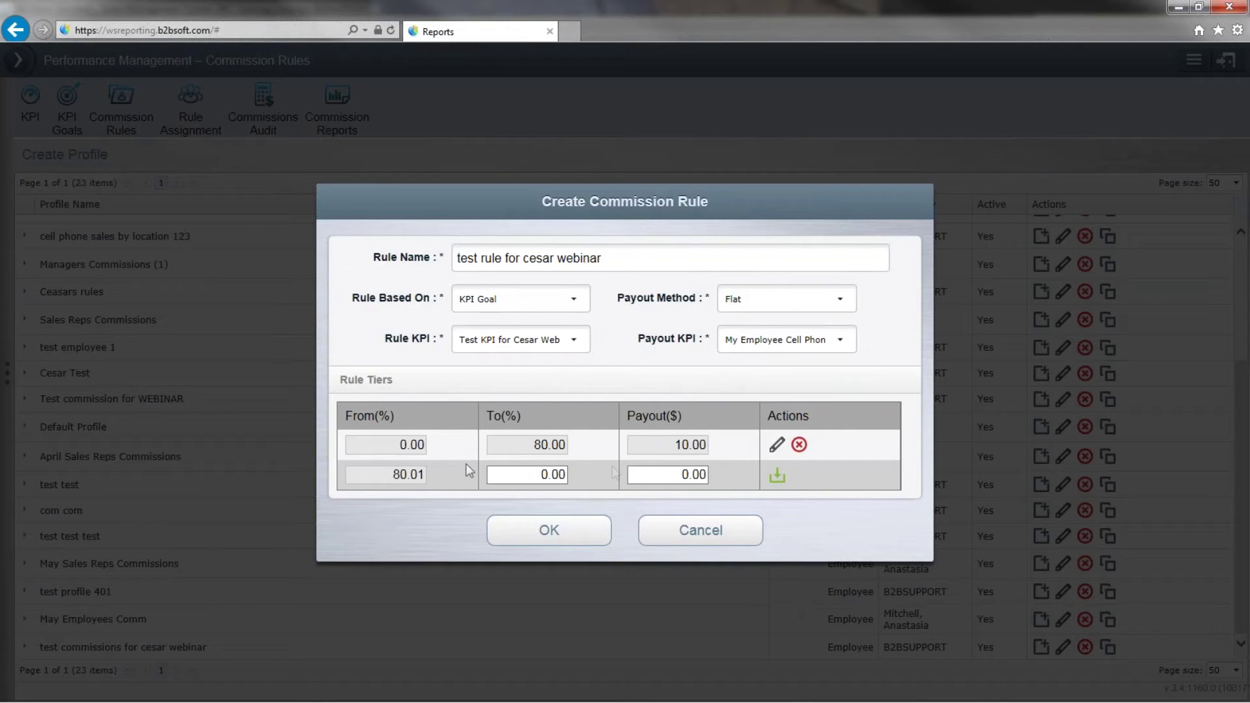
Replace the 0–80% tier with a 0–10% tier paying $1.00.
{"action": "left_click", "coordinate": [798, 445]}
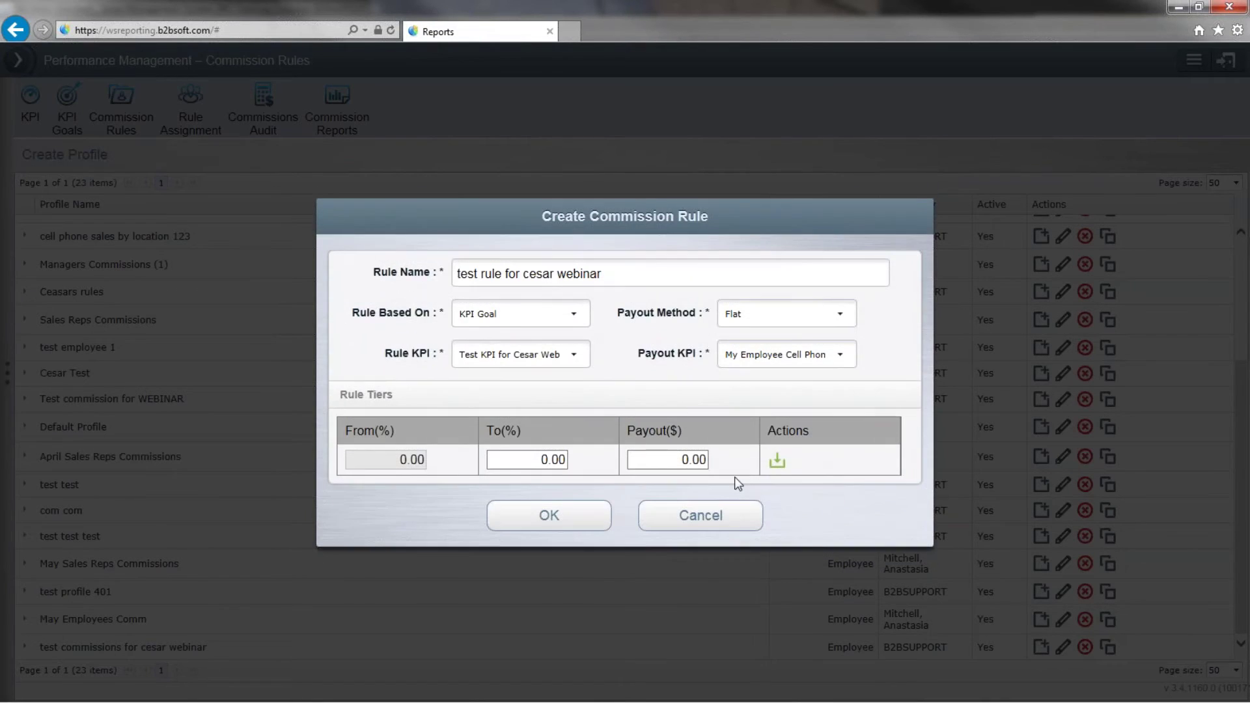
{"action": "left_click", "coordinate": [550, 457]}
{"action": "left_click", "coordinate": [539, 454]}
{"action": "type", "text": "1"}
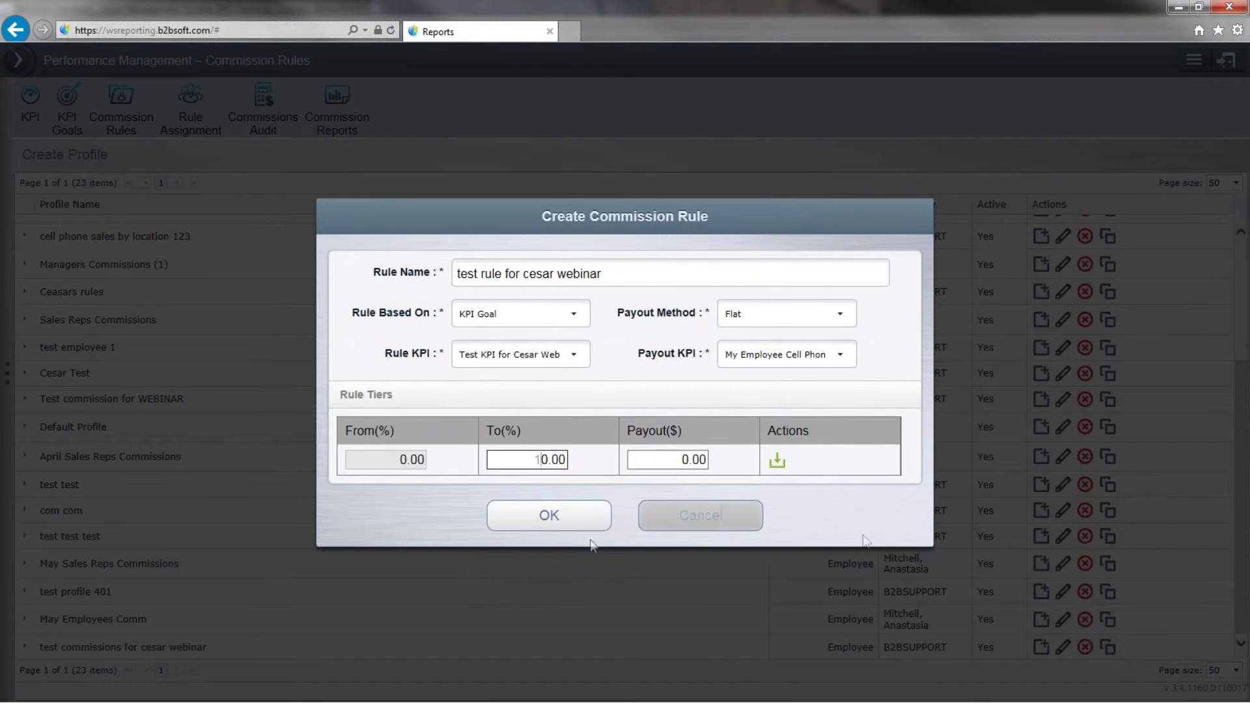
{"action": "left_click", "coordinate": [686, 465]}
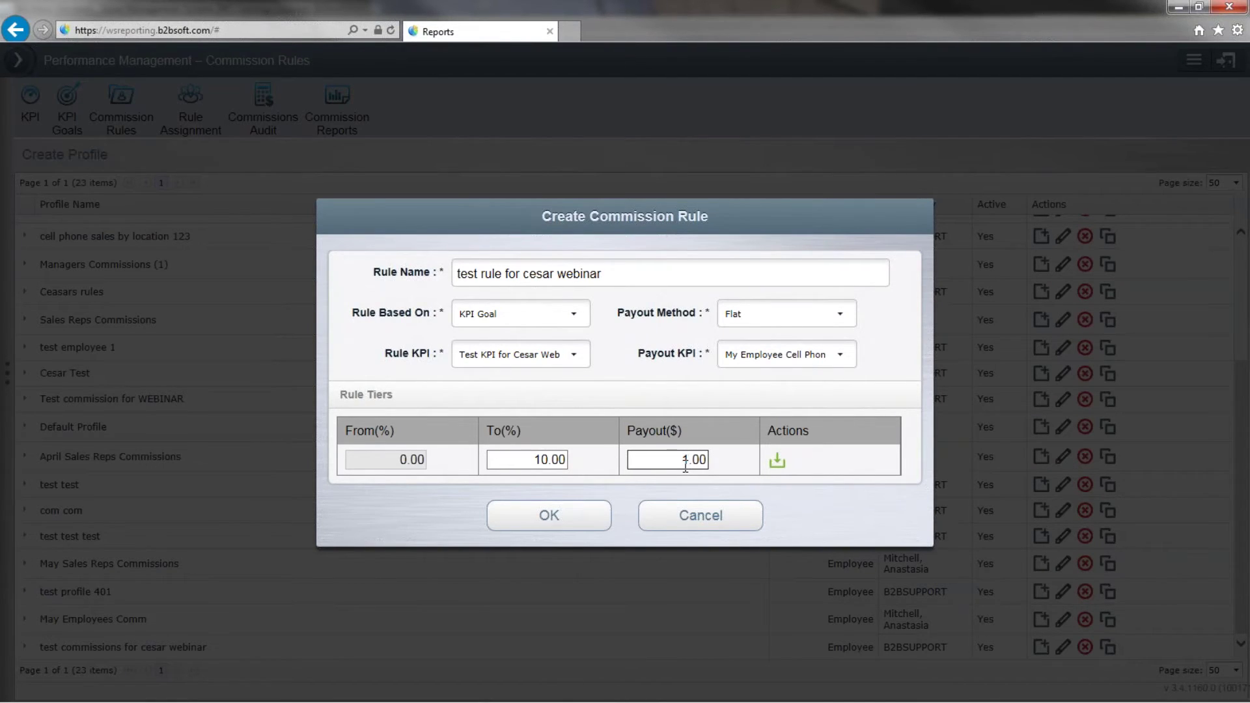
{"action": "type", "text": "1"}
{"action": "left_click", "coordinate": [777, 461]}
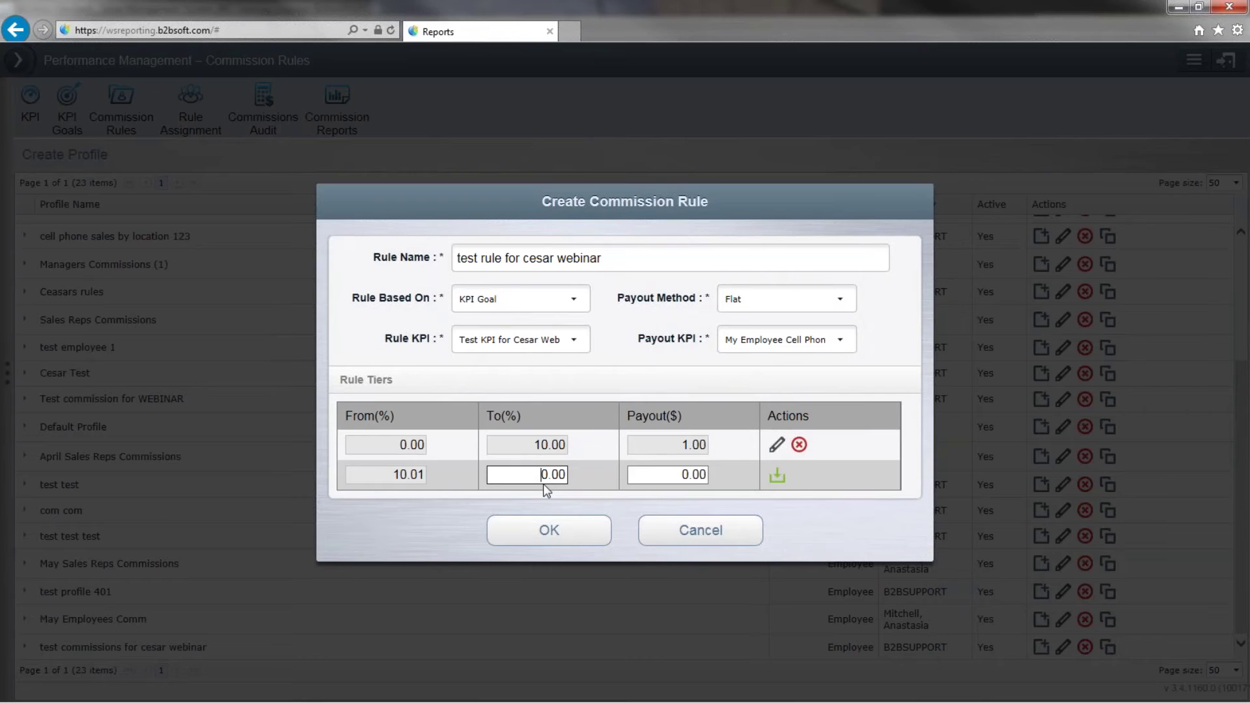
Add tiers 10.01–20% paying $2 and 20.01–100% paying $3, then save the rule.
{"action": "type", "text": "2"}
{"action": "left_click", "coordinate": [682, 474]}
{"action": "type", "text": "2"}
{"action": "left_click", "coordinate": [776, 476]}
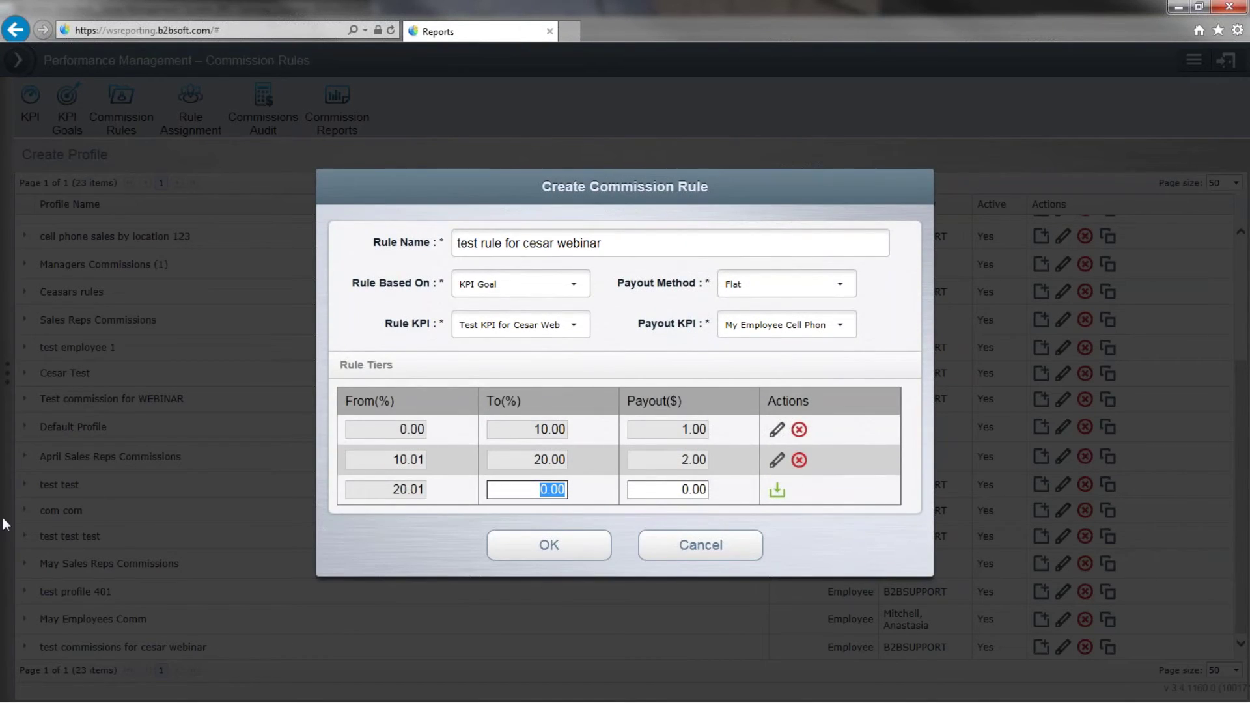
{"action": "type", "text": "100"}
{"action": "left_click", "coordinate": [674, 488]}
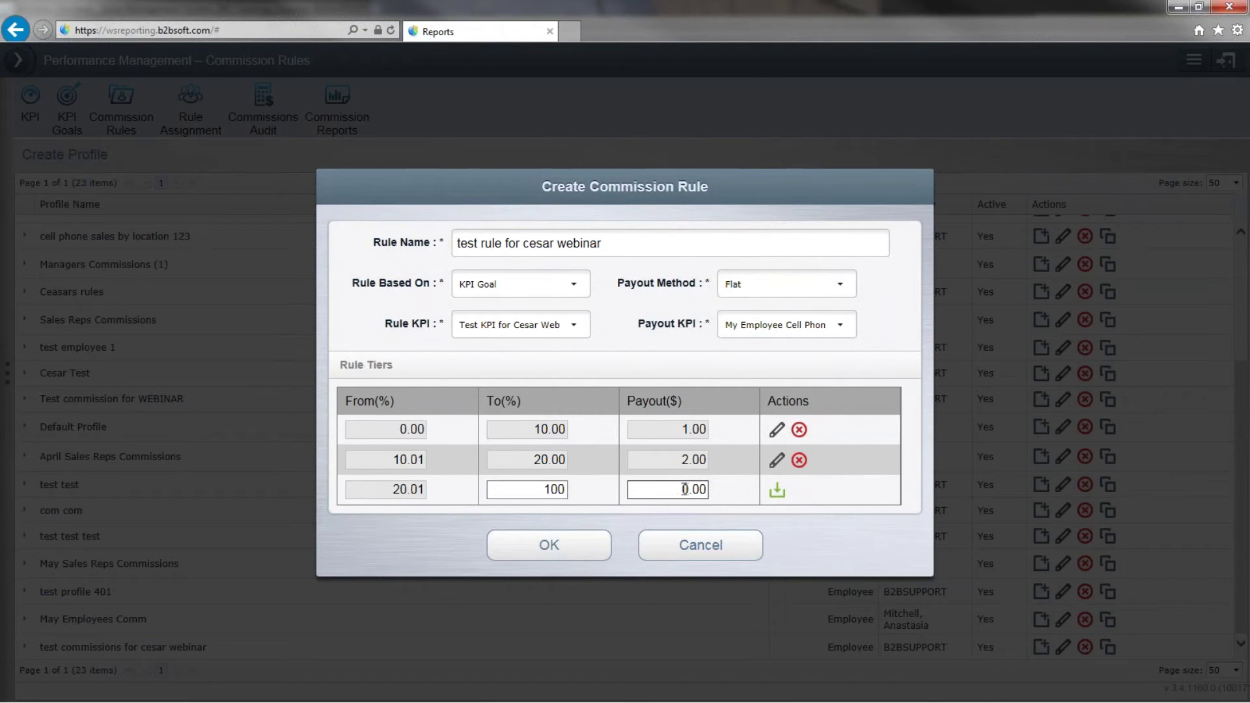
{"action": "type", "text": "3"}
{"action": "left_click", "coordinate": [777, 494]}
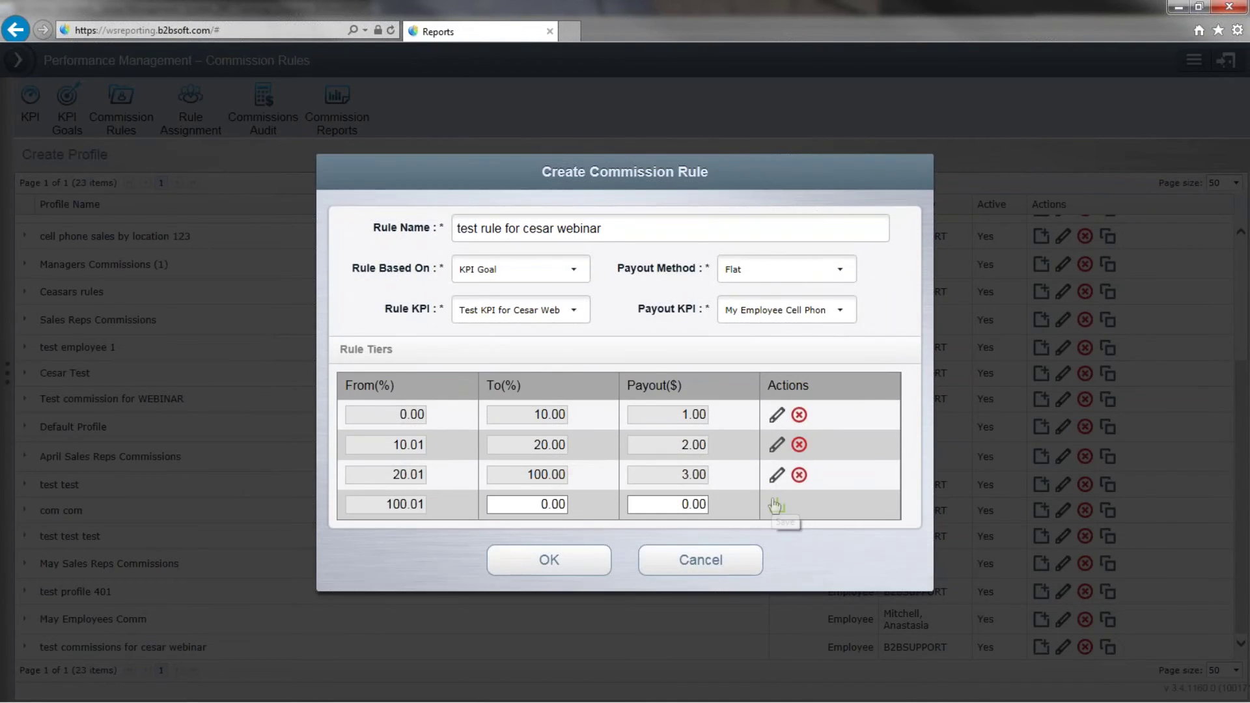
{"action": "left_click", "coordinate": [528, 561]}
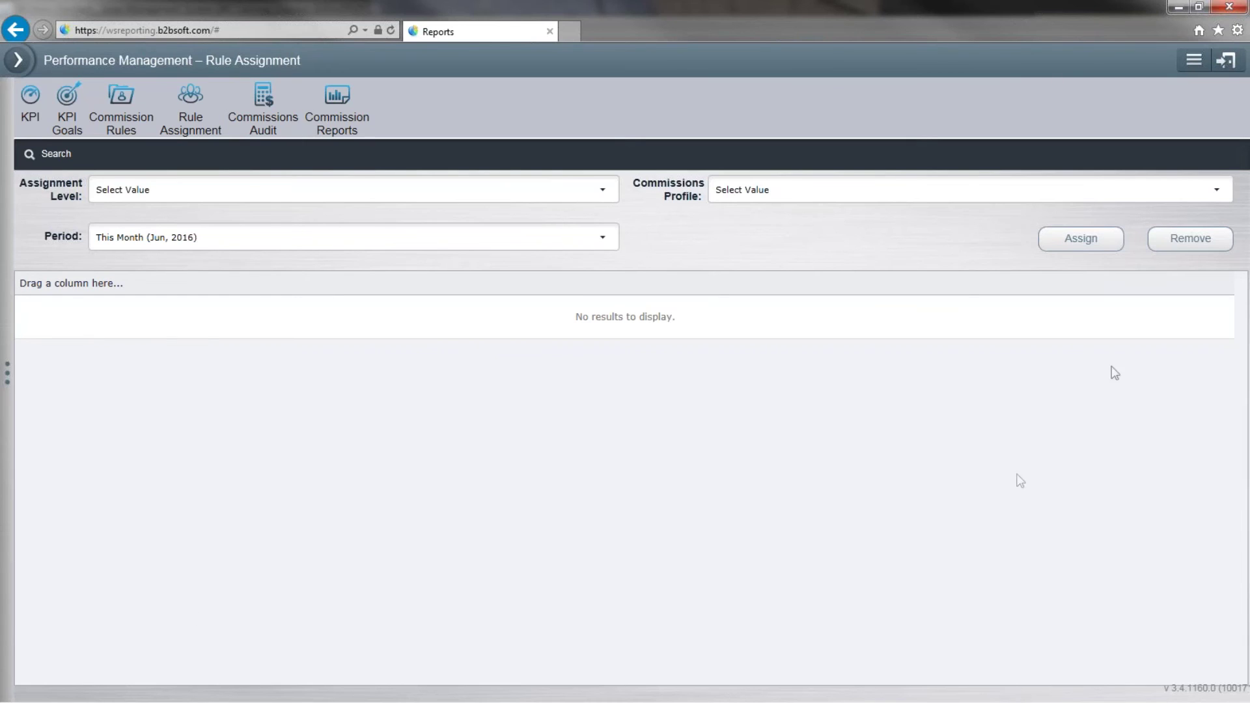
Set Assignment Level to Employee and choose the Cesar Test commission profile.
{"action": "left_click", "coordinate": [514, 190]}
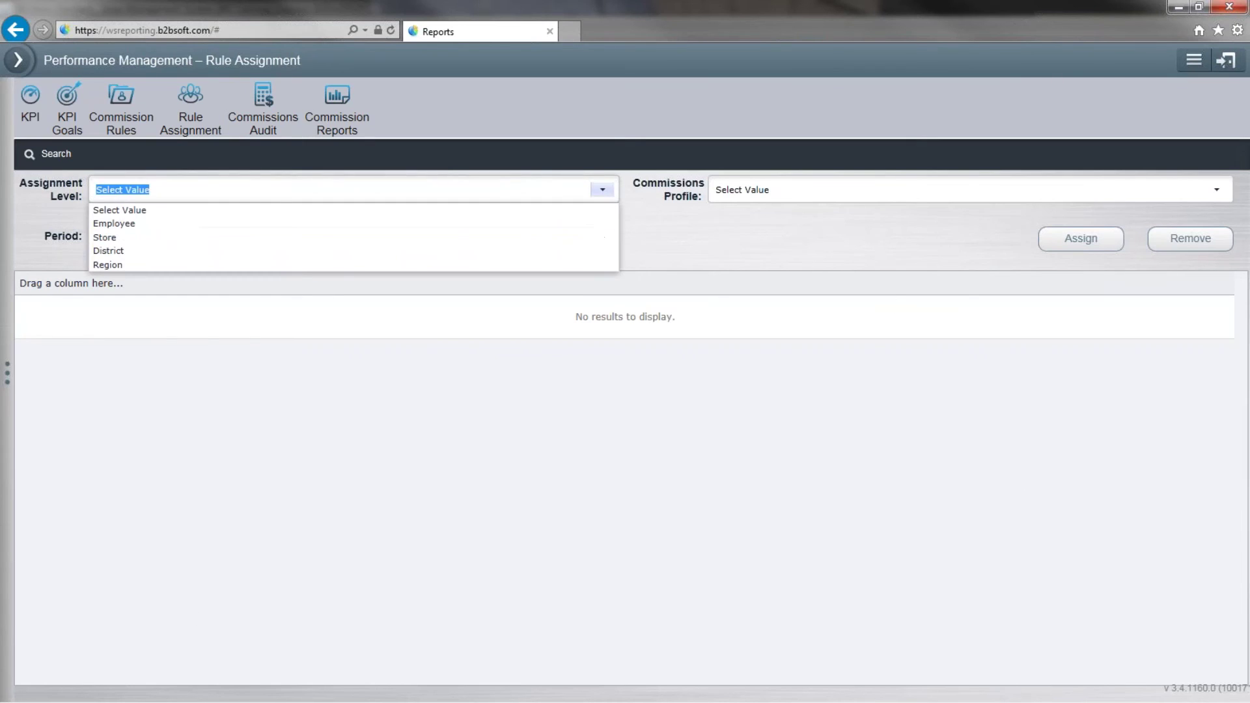
{"action": "left_click", "coordinate": [560, 225]}
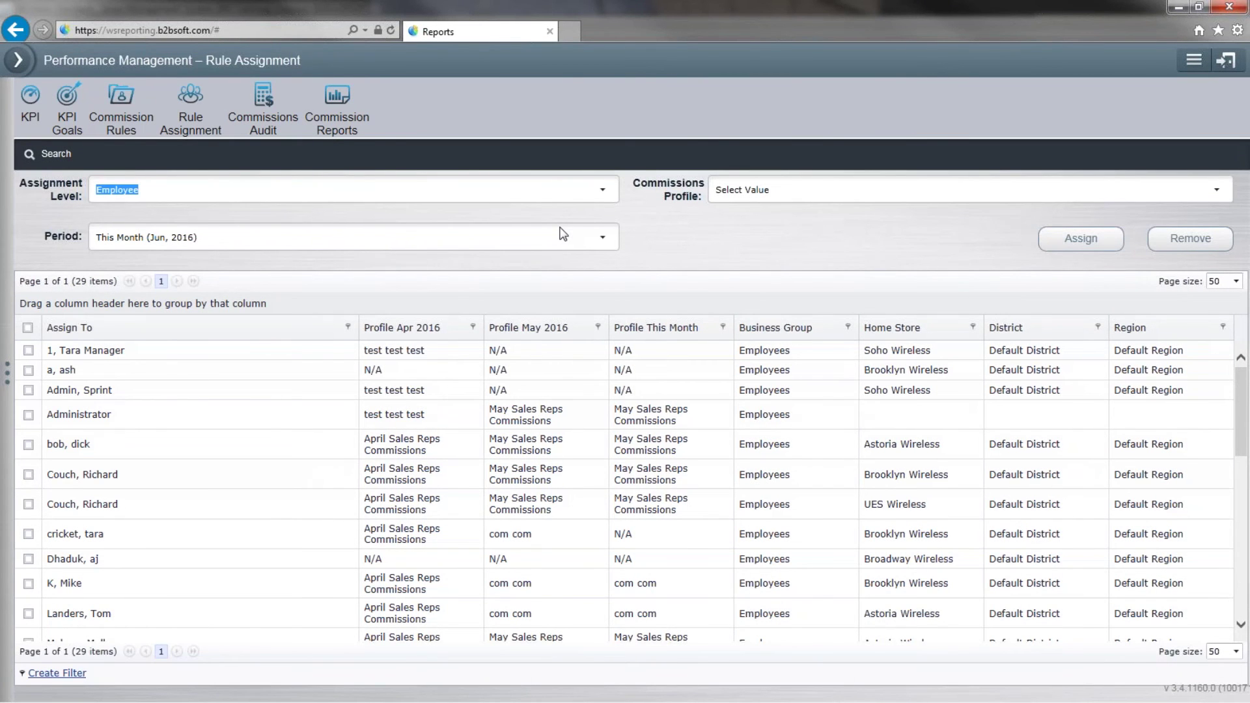
{"action": "left_click", "coordinate": [1218, 191]}
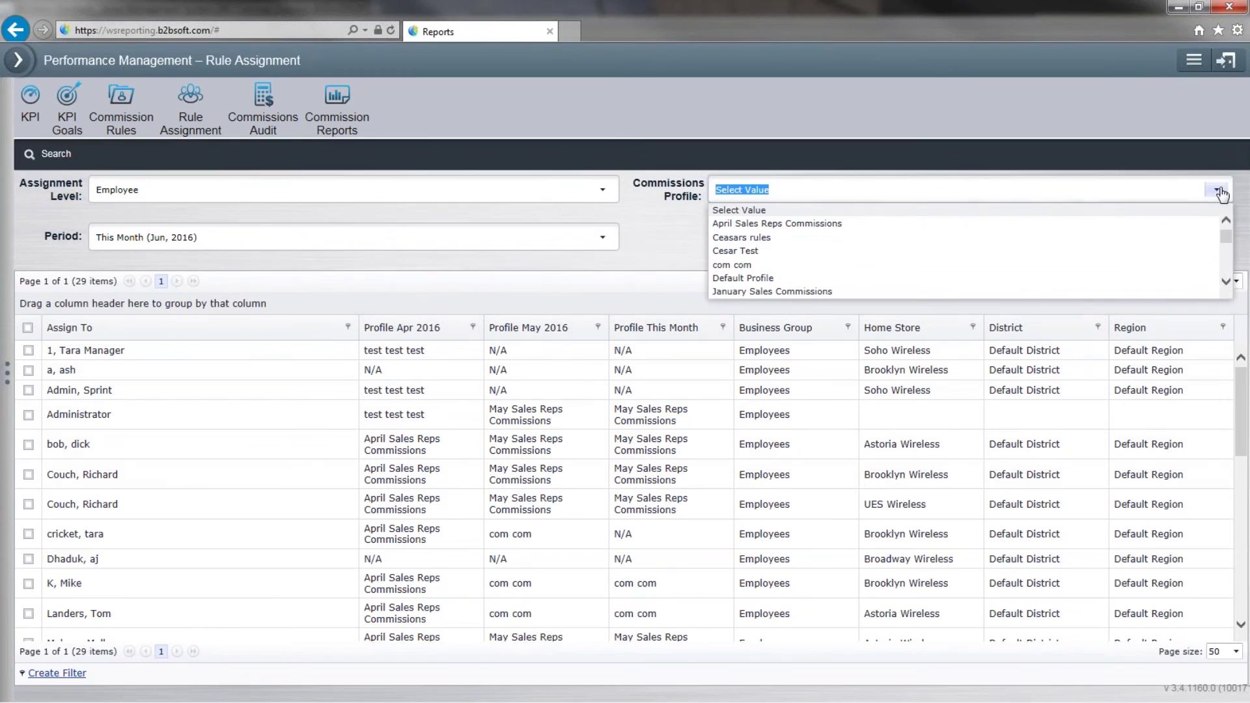
{"action": "left_click", "coordinate": [1177, 253]}
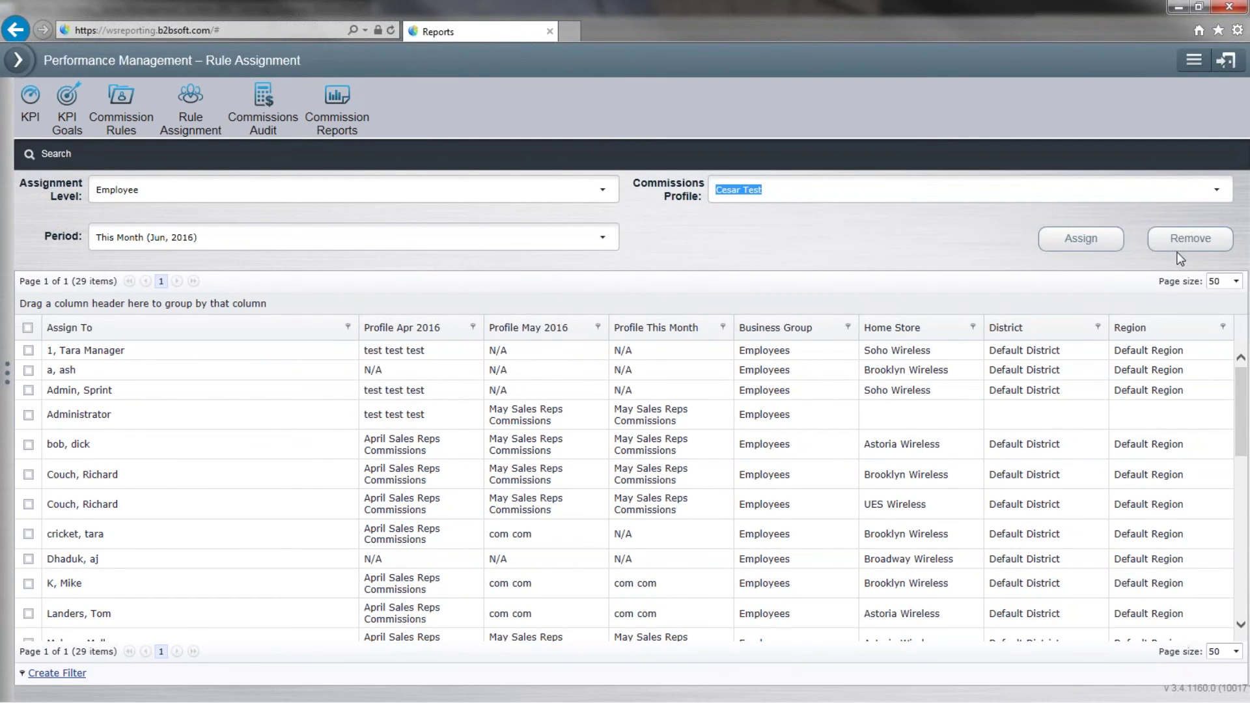
{"action": "left_click", "coordinate": [1080, 238]}
Assign the profile to the employee's UES Wireless and Brooklyn Wireless entries.
{"action": "left_click", "coordinate": [29, 414]}
{"action": "left_click", "coordinate": [30, 415]}
{"action": "left_click", "coordinate": [28, 504]}
{"action": "left_click", "coordinate": [28, 475]}
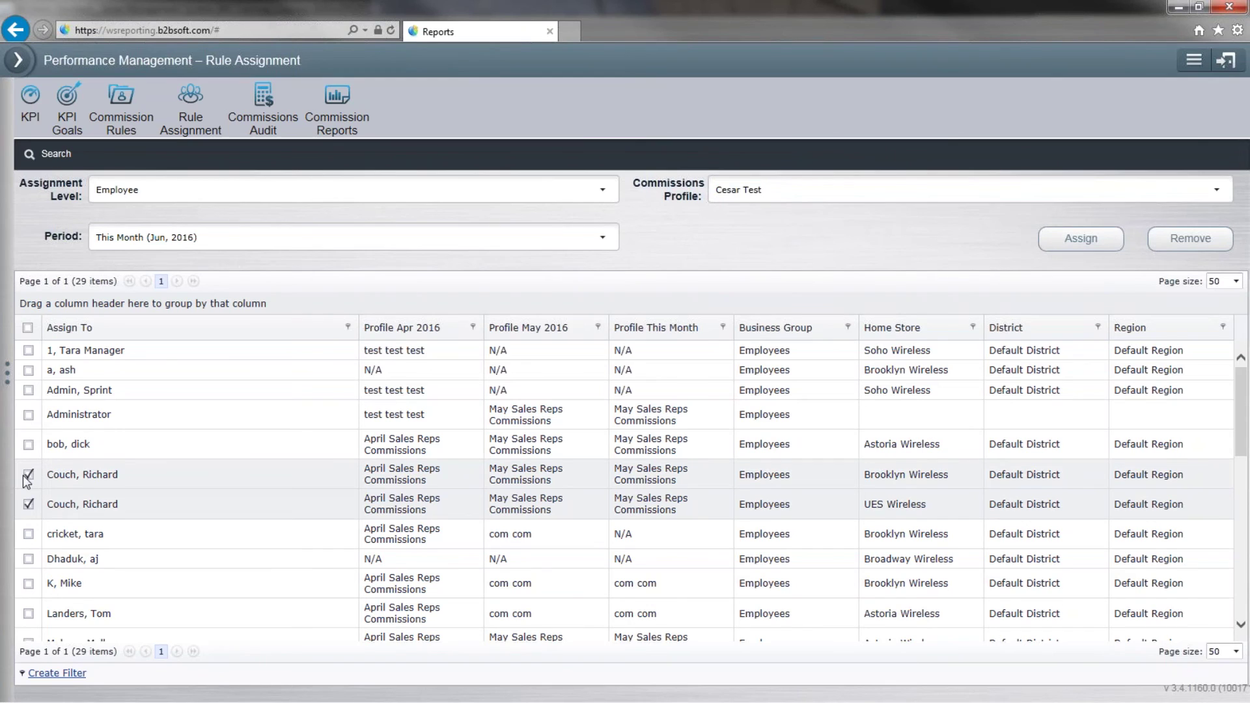
{"action": "left_click", "coordinate": [1080, 238]}
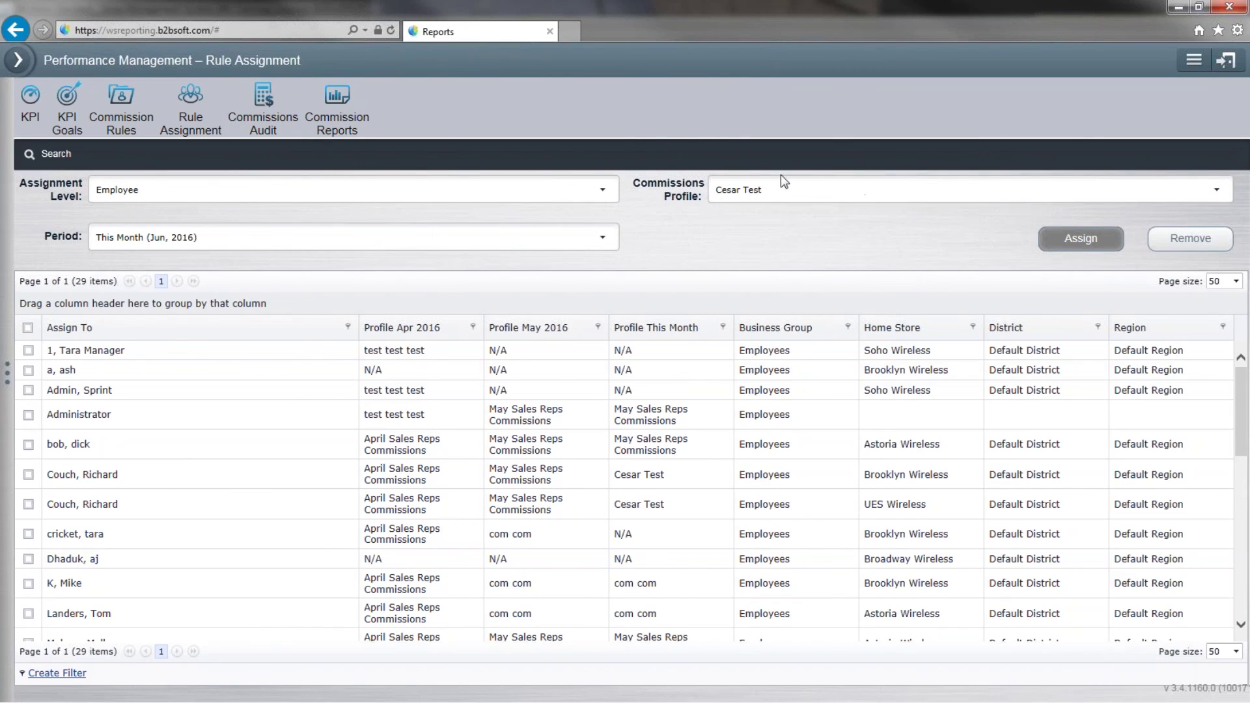
{"action": "left_click", "coordinate": [262, 124]}
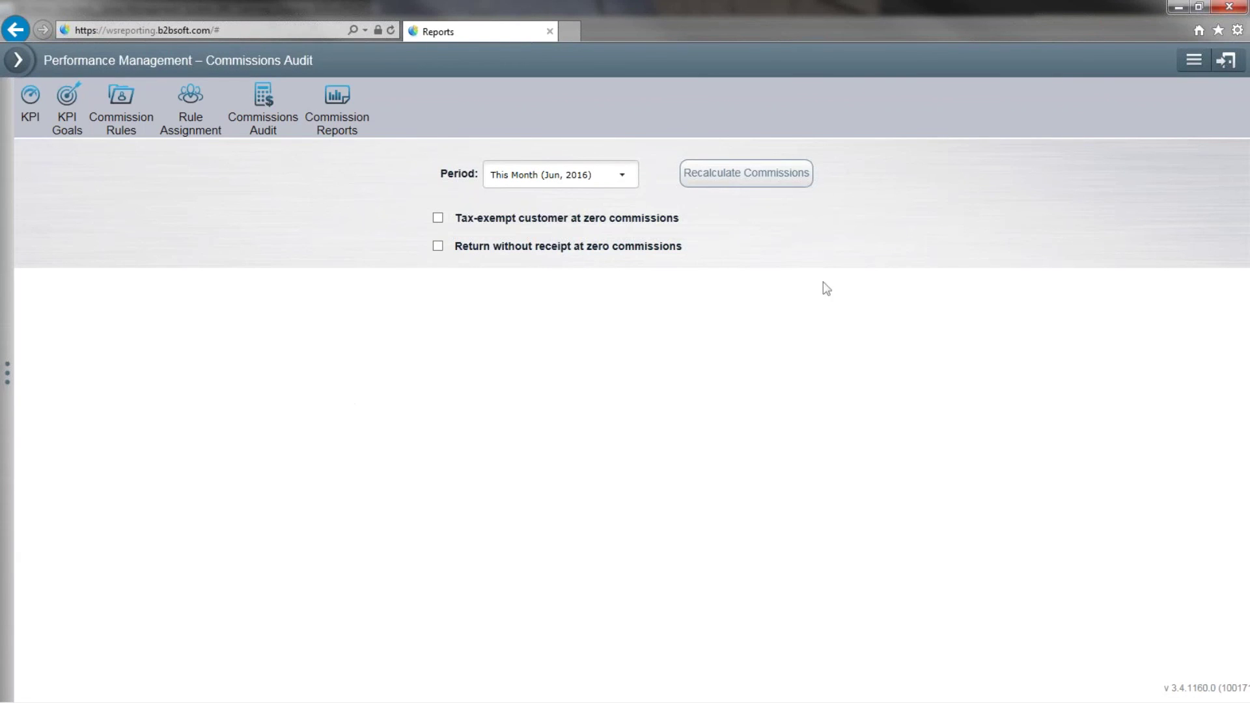
Recalculate commissions for This Month (Jun, 2016) and acknowledge the success message.
{"action": "left_click", "coordinate": [777, 184]}
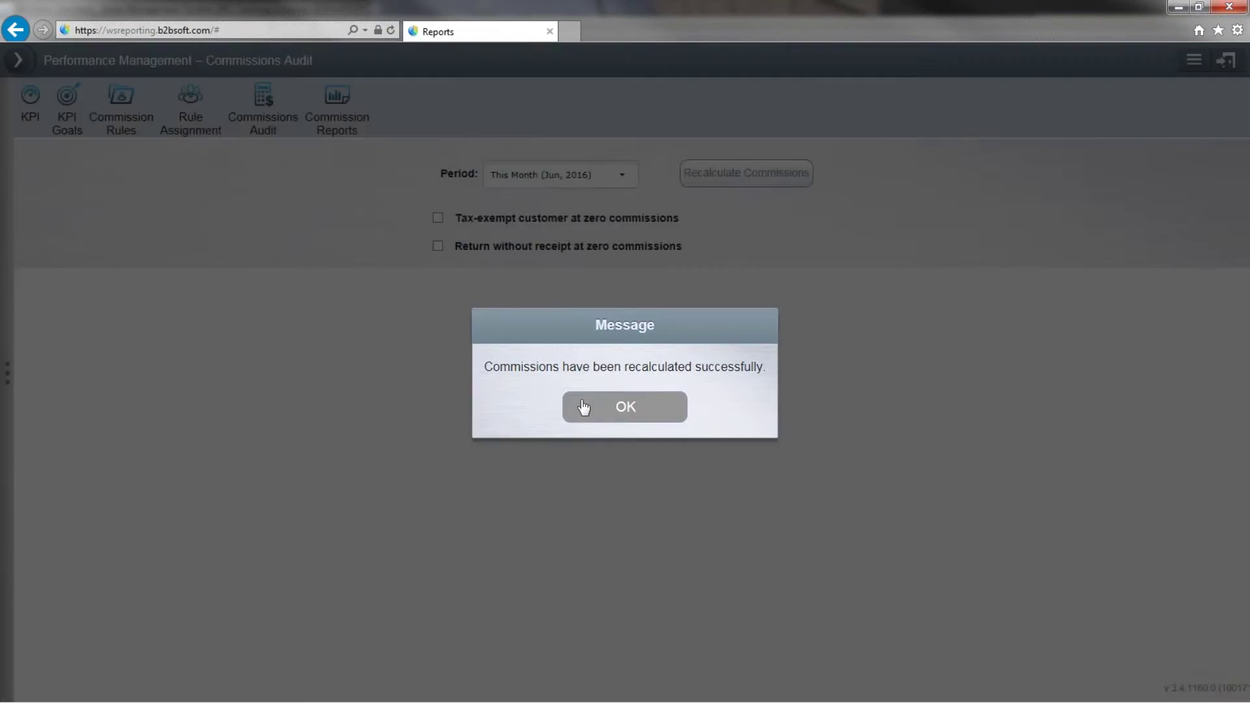
{"action": "left_click", "coordinate": [584, 407]}
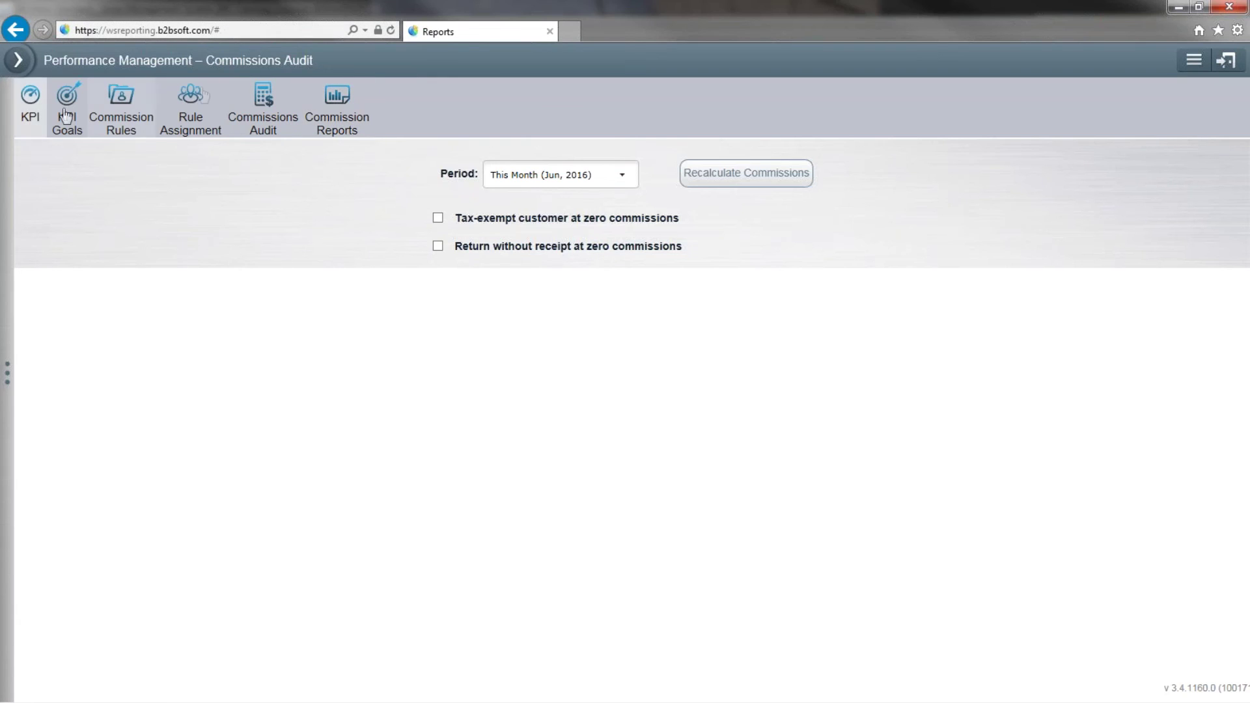
Open the Employee Commissions Summary report from the Commission Reports list.
{"action": "left_click", "coordinate": [326, 109]}
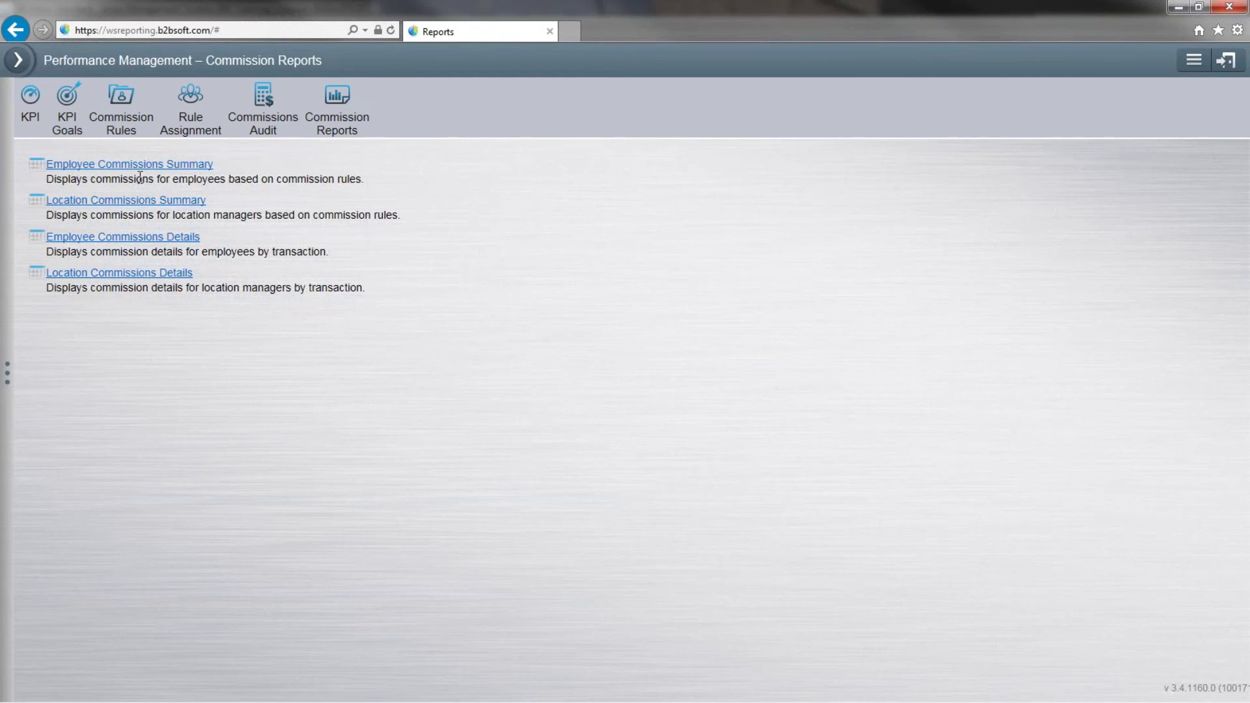
{"action": "left_click", "coordinate": [140, 165]}
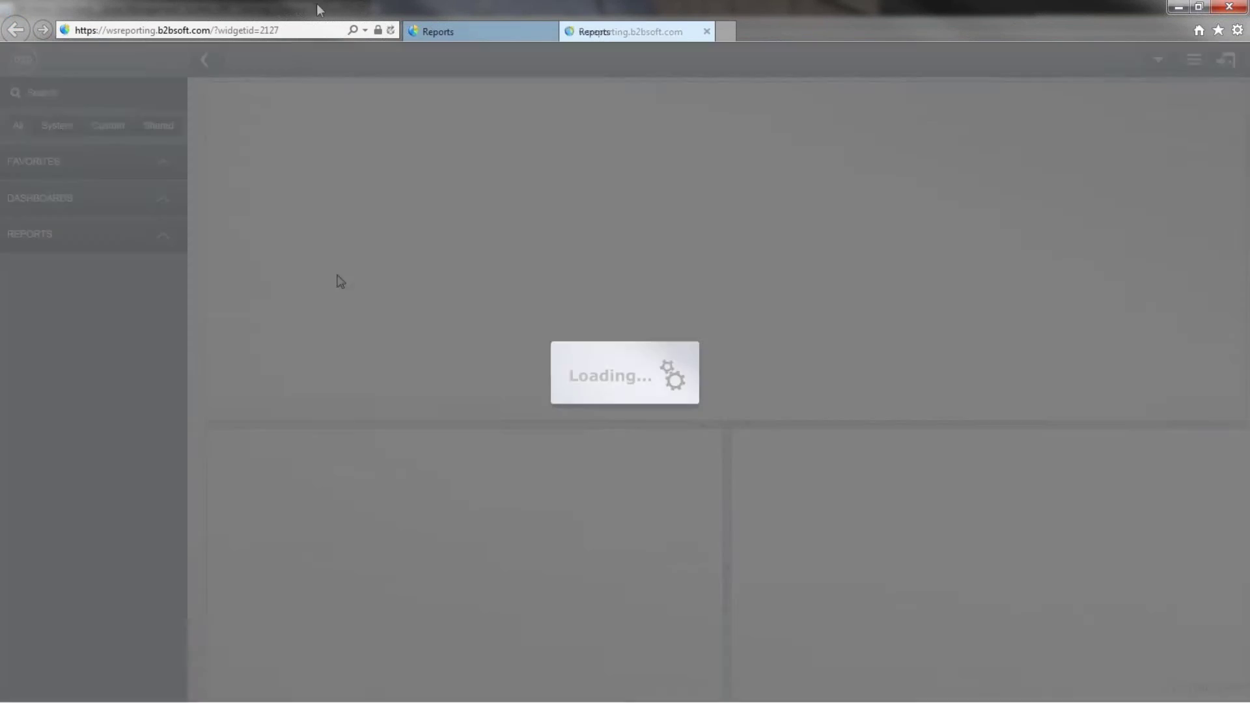